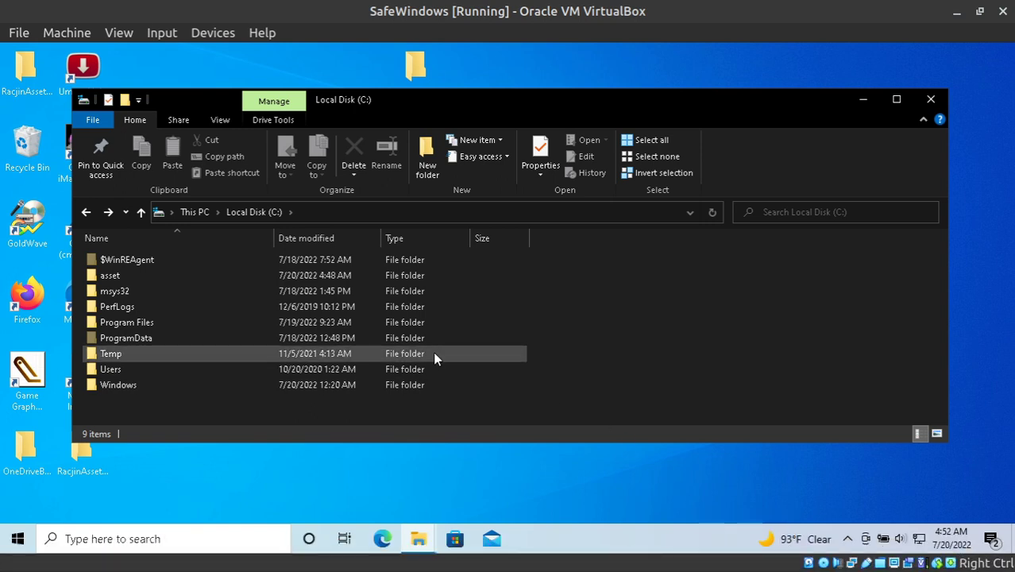
Step: Open C:\asset, which holds the rcjn application, and bring up the folder's context menu
{"action": "left_click", "coordinate": [119, 277]}
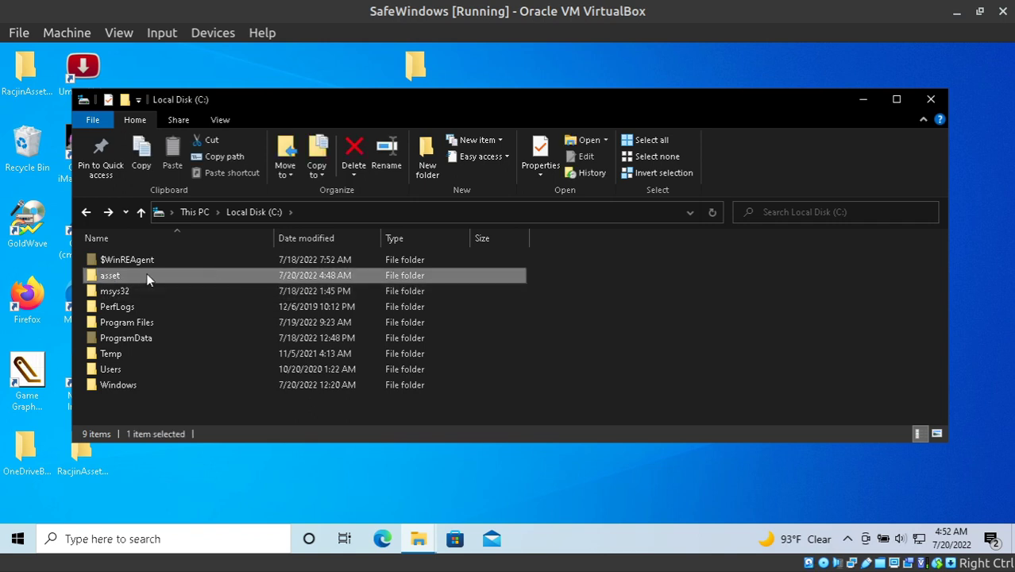
{"action": "double_click", "coordinate": [147, 278]}
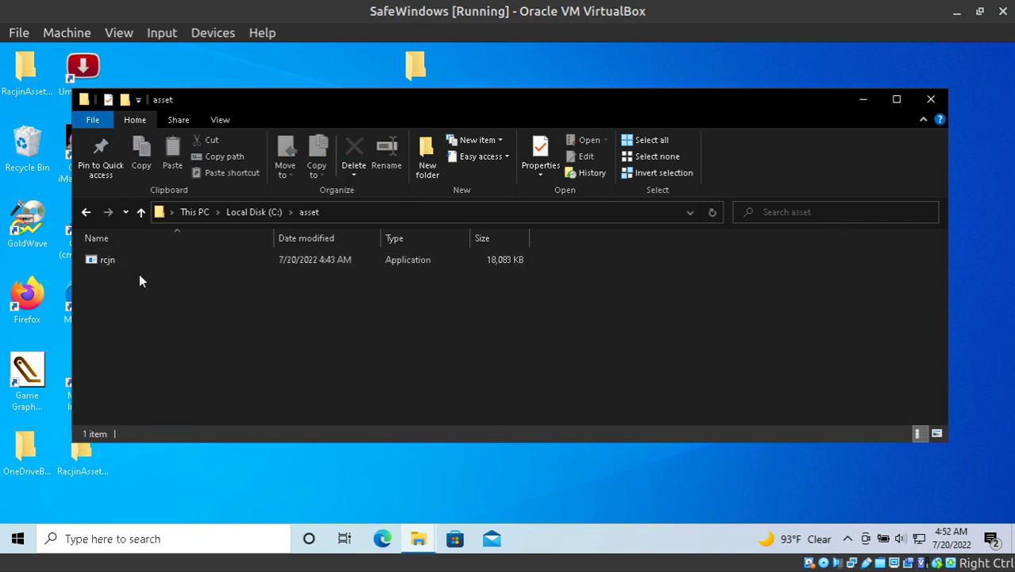
{"action": "right_click", "coordinate": [140, 274]}
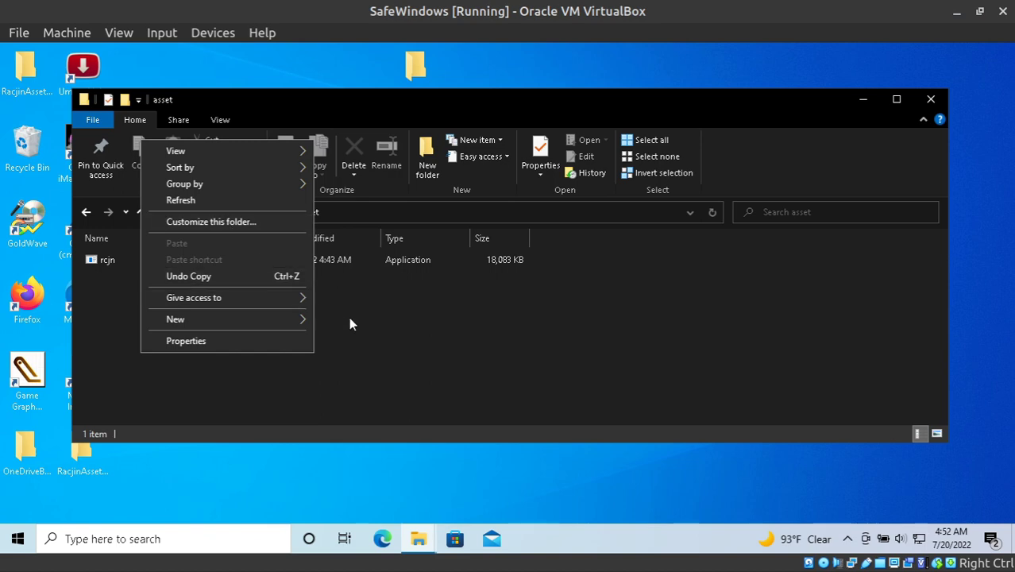
Step: Launch Command Prompt from a Start menu search for cmd, positioned beside the asset folder
{"action": "left_click", "coordinate": [18, 538]}
{"action": "type", "text": "c"}
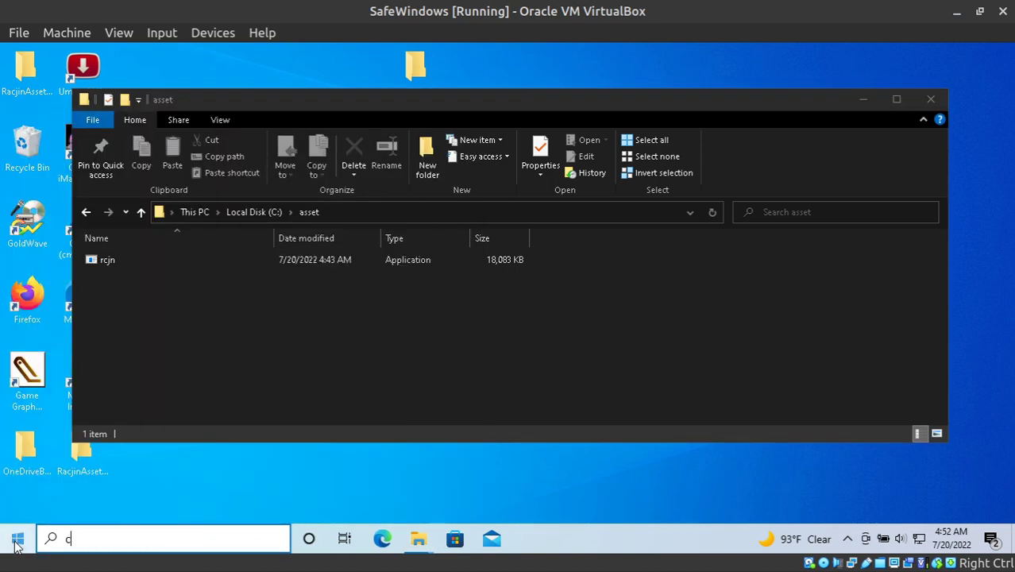
{"action": "type", "text": "md"}
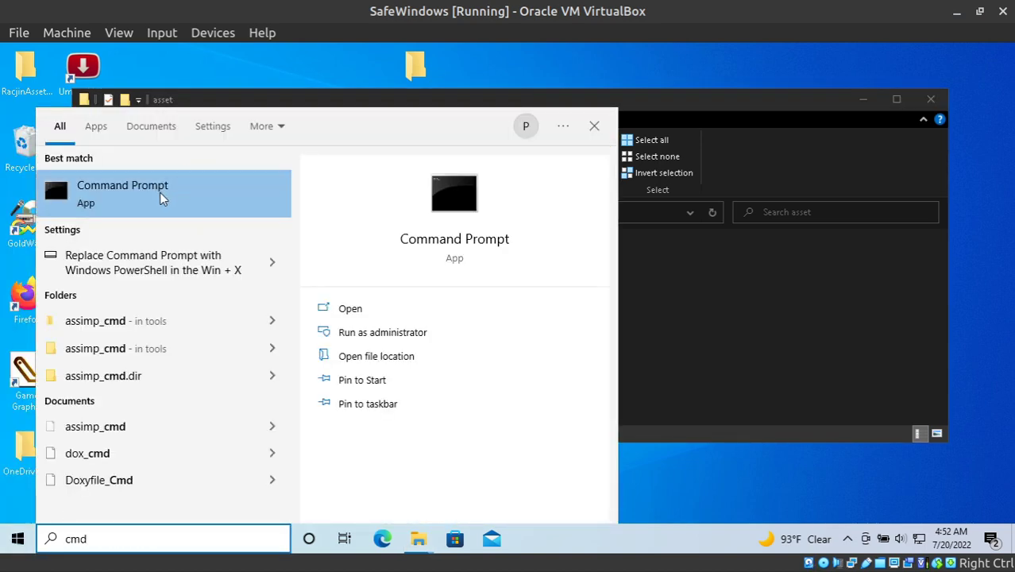
{"action": "left_click", "coordinate": [131, 189]}
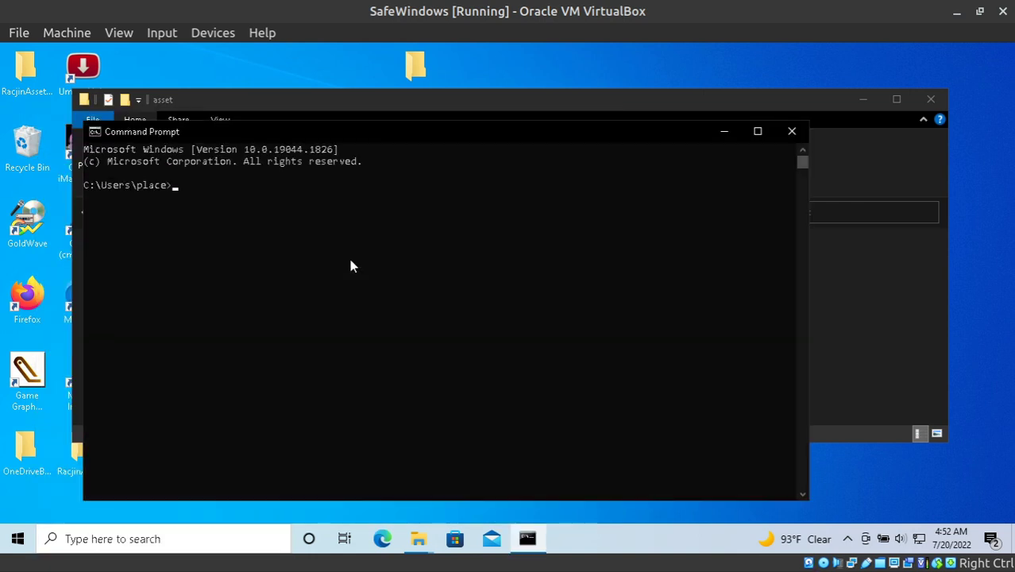
{"action": "left_click_drag", "start_coordinate": [266, 132], "coordinate": [584, 196]}
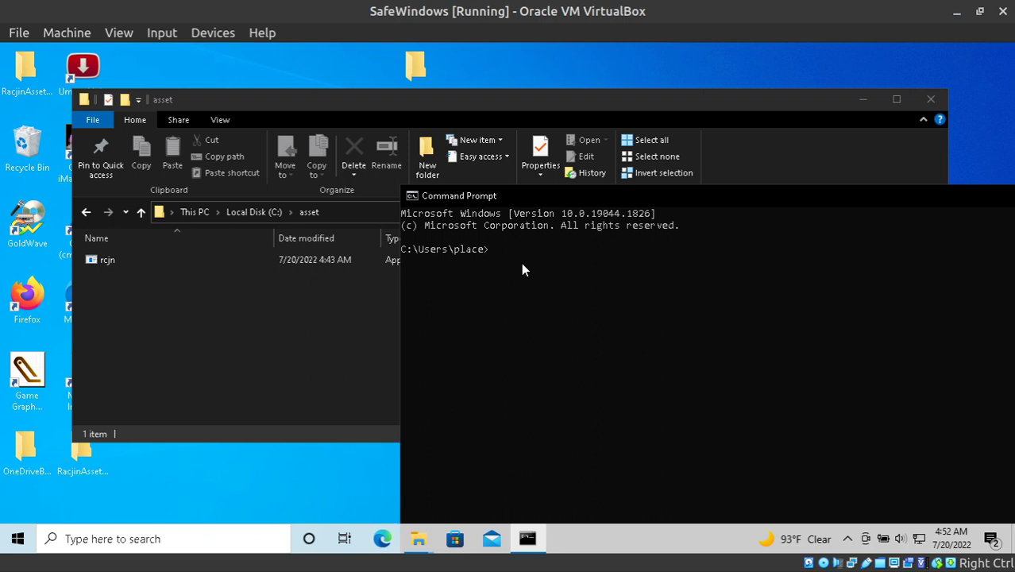
Step: Run cd C:\asset and rcjn help, then exit the help with Ctrl+C
{"action": "type", "text": "cd C:\\asset"}
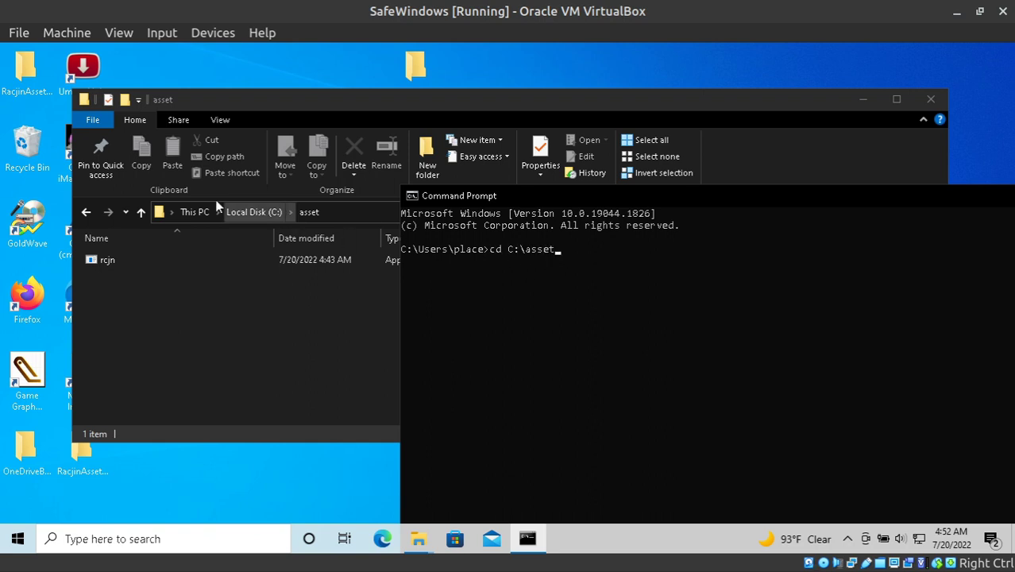
{"action": "key", "text": "Return"}
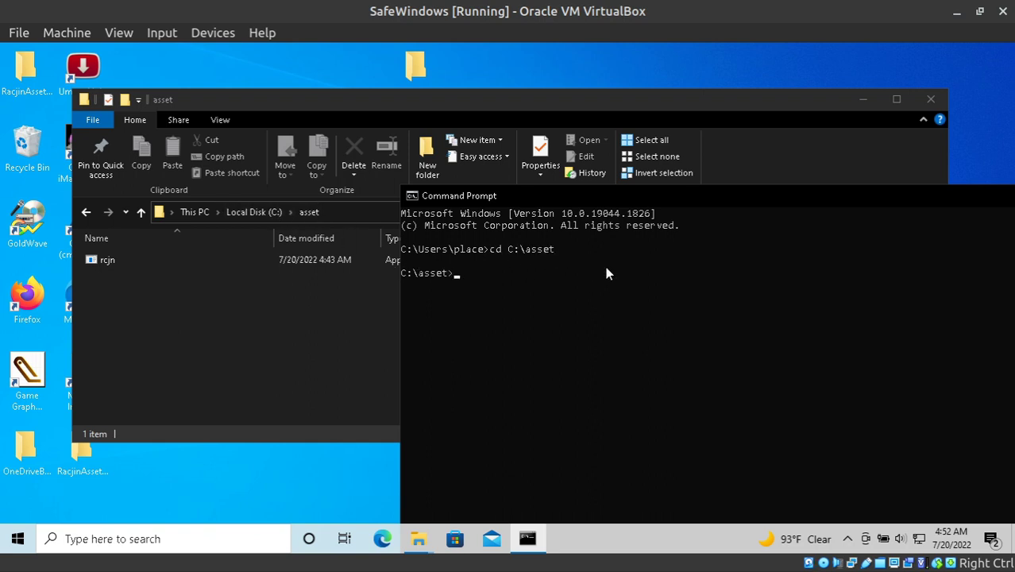
{"action": "type", "text": "rcjn "}
{"action": "type", "text": "help"}
{"action": "key", "text": "Return"}
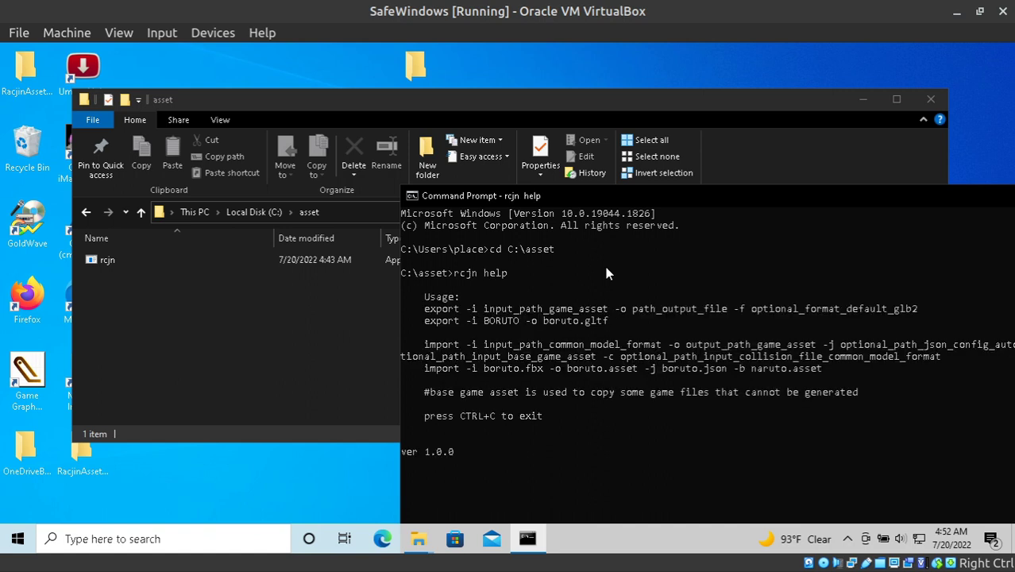
{"action": "key", "text": "ctrl+c"}
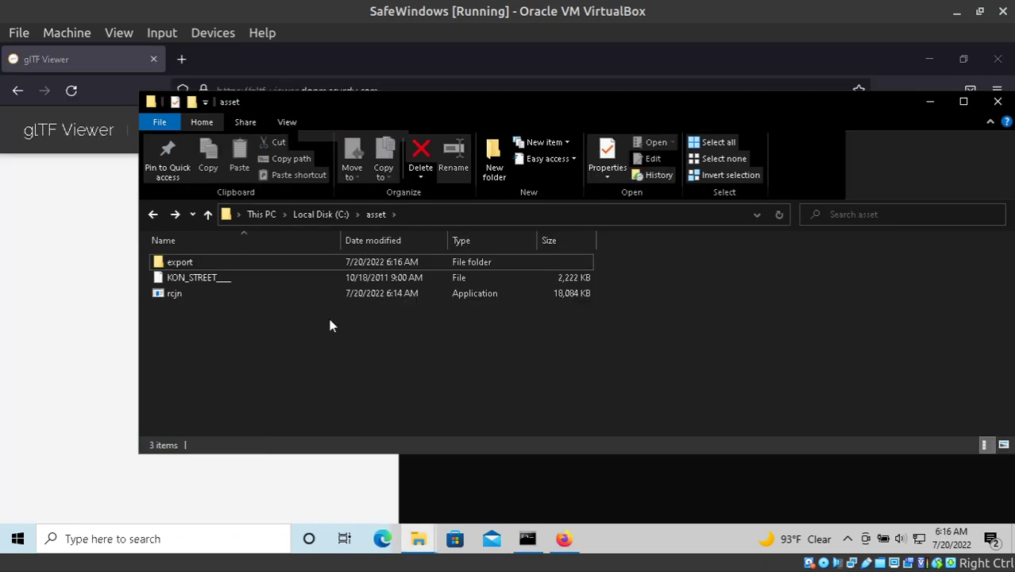
Step: Start renaming the KON_STREET file, then leave its name unchanged
{"action": "left_click", "coordinate": [216, 281]}
{"action": "right_click", "coordinate": [216, 279]}
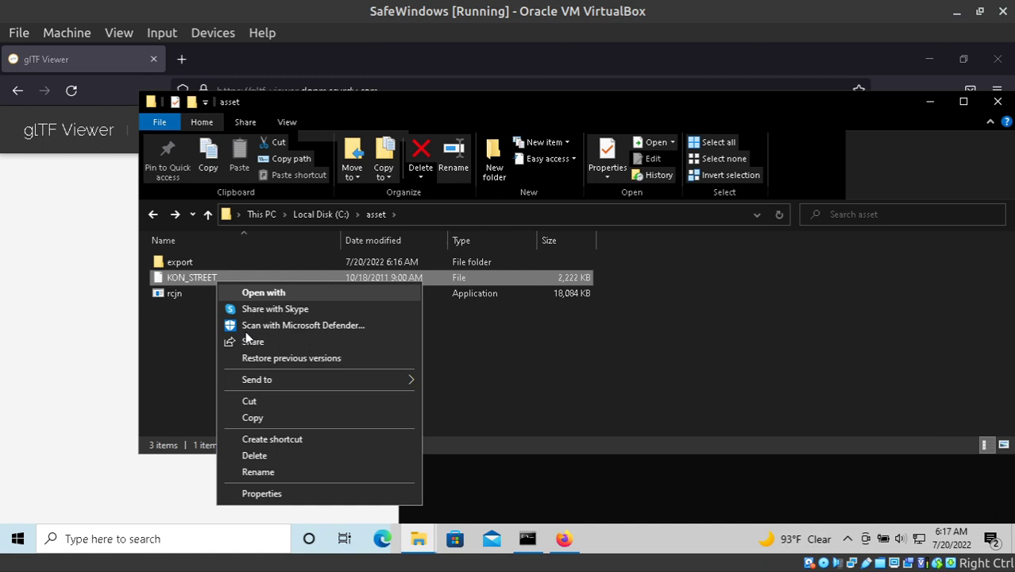
{"action": "left_click", "coordinate": [272, 472]}
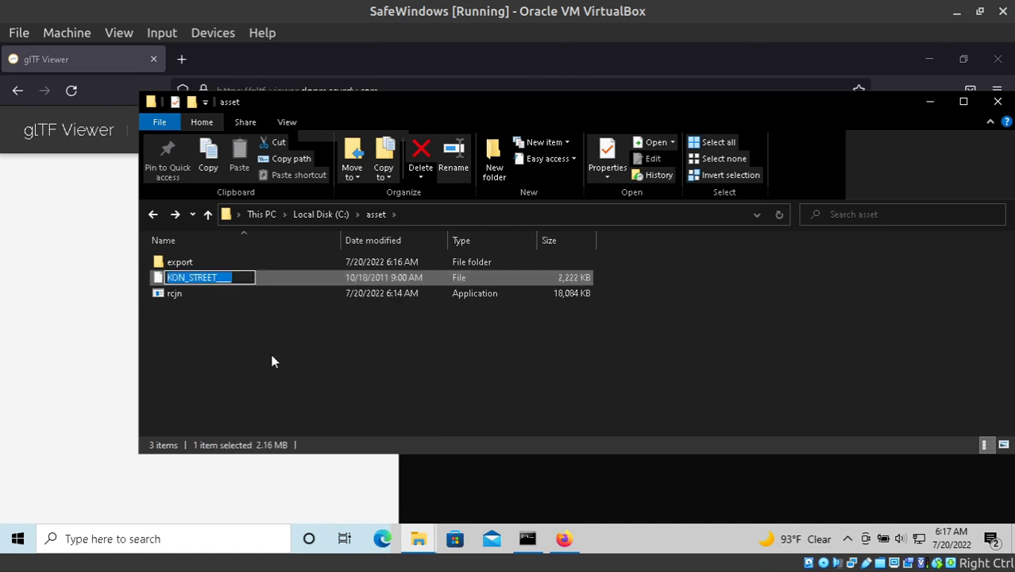
{"action": "left_click", "coordinate": [218, 324]}
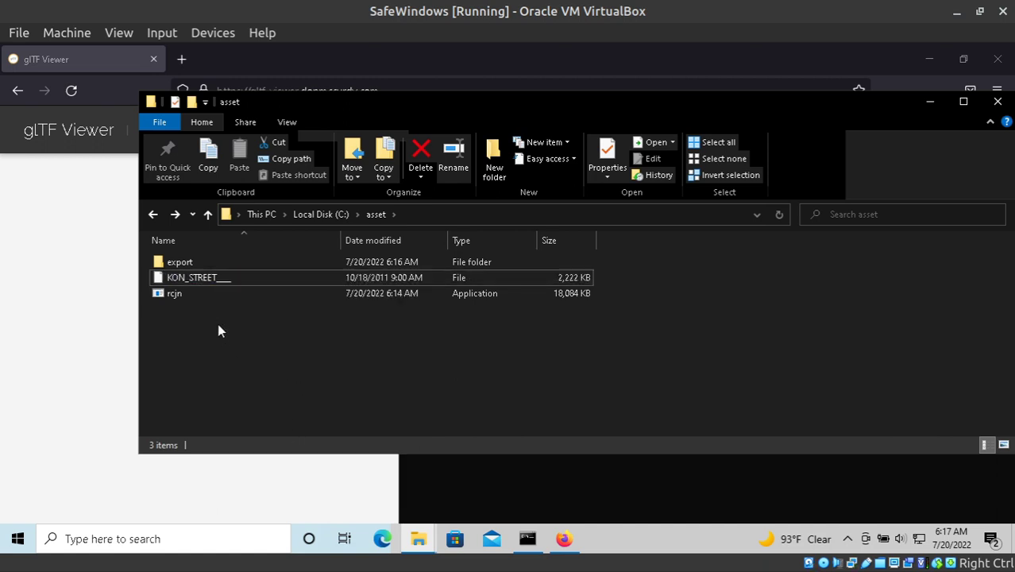
Step: Run rcjn export -i KON_STREET___ -o export/konoha.glb, fixing the mistyped extension
{"action": "left_click", "coordinate": [567, 492]}
{"action": "type", "text": "r"}
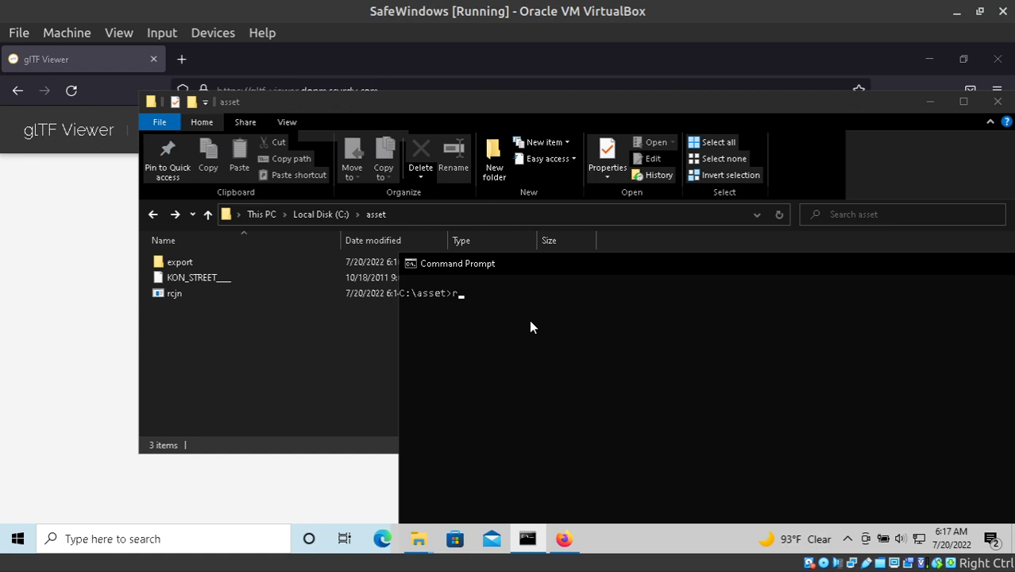
{"action": "type", "text": "cjn export -i"}
{"action": "key", "text": "Tab"}
{"action": "type", "text": "-"}
{"action": "type", "text": "o"}
{"action": "type", "text": " export"}
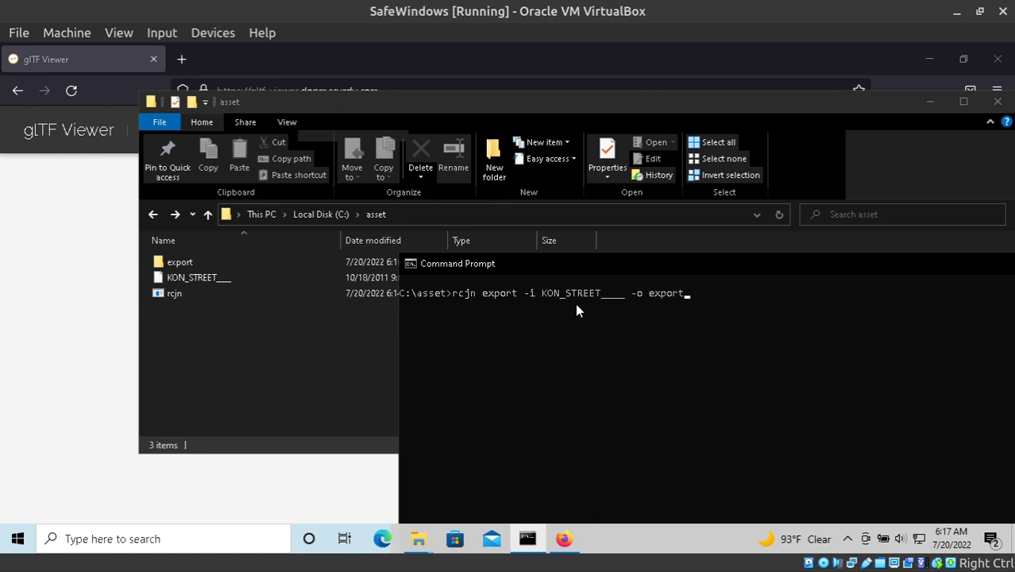
{"action": "type", "text": "/"}
{"action": "type", "text": "konoha.gk"}
{"action": "key", "text": "BackSpace"}
{"action": "key", "text": "BackSpace"}
{"action": "type", "text": "lb"}
{"action": "key", "text": "Return"}
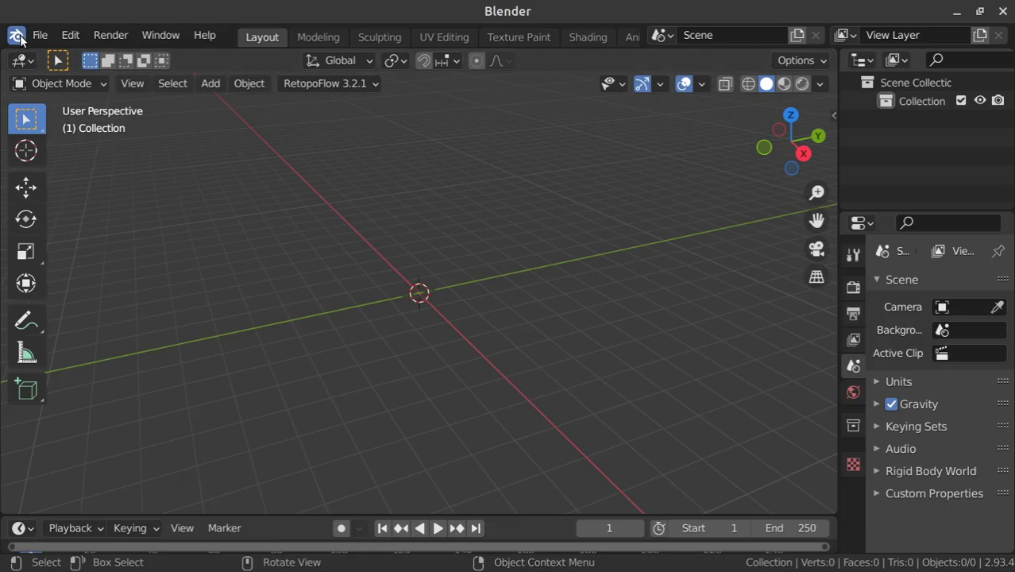
Step: Import export/konoha.glb as glTF with bone direction set to Blender
{"action": "left_click", "coordinate": [40, 35]}
{"action": "mouse_move", "coordinate": [70, 286]}
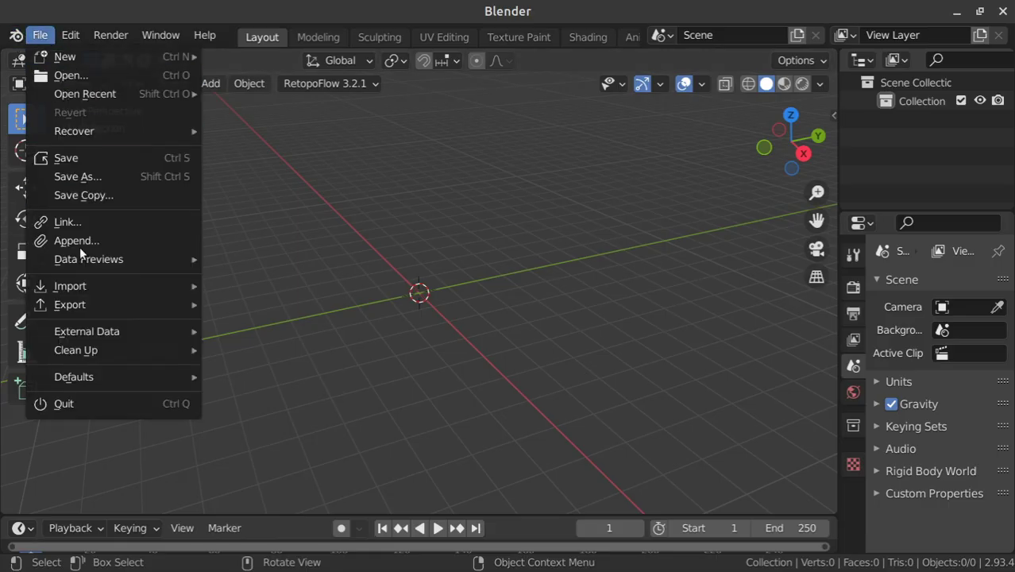
{"action": "left_click", "coordinate": [266, 433]}
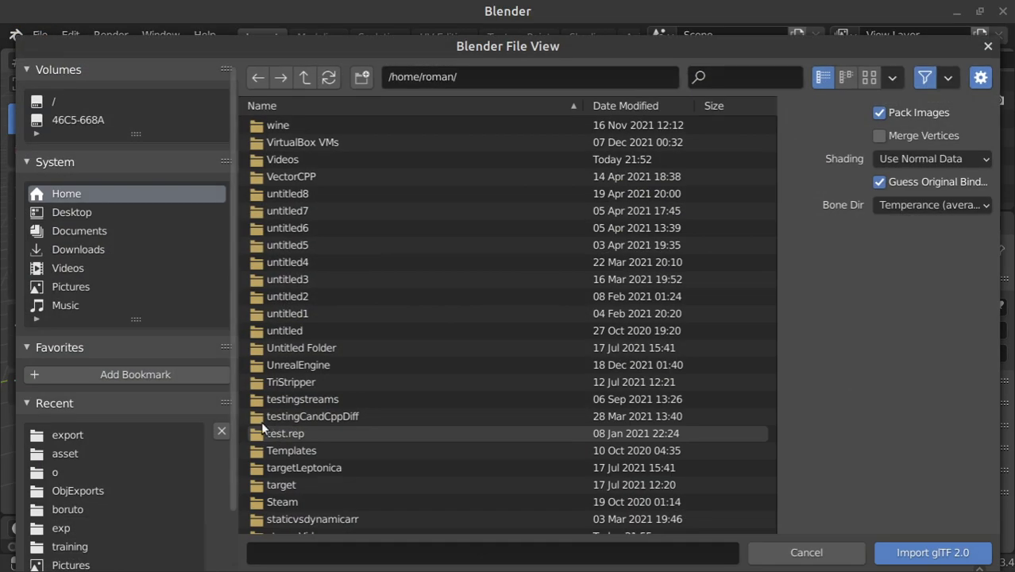
{"action": "left_click", "coordinate": [81, 434]}
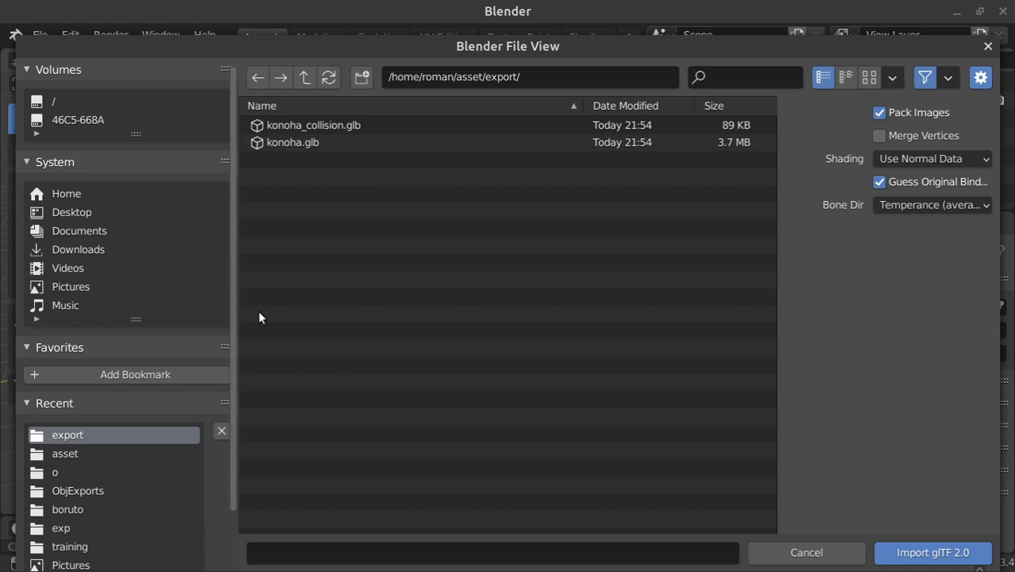
{"action": "left_click", "coordinate": [317, 143]}
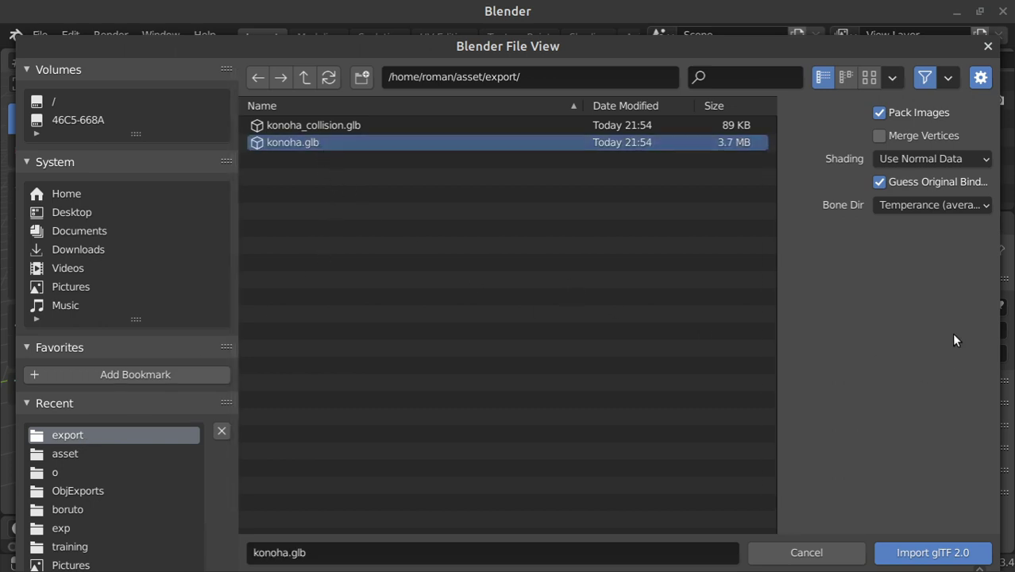
{"action": "left_click", "coordinate": [911, 207]}
{"action": "left_click", "coordinate": [832, 227]}
{"action": "left_click", "coordinate": [944, 554]}
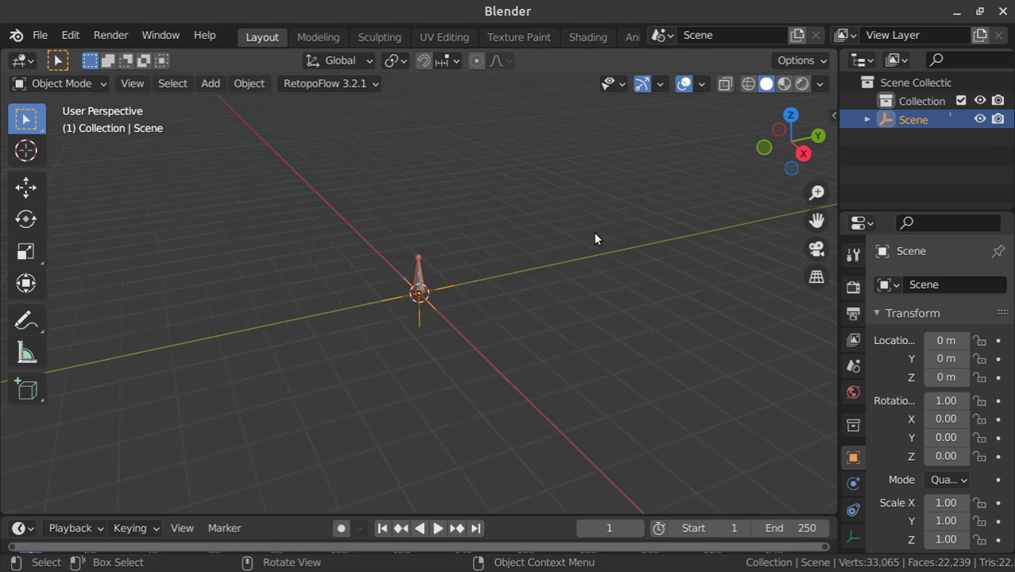
Step: Bring the imported town into view with Material Preview textures
{"action": "mouse_move", "coordinate": [492, 266]}
{"action": "middle_mouse_down"}
{"action": "mouse_move", "coordinate": [602, 272]}
{"action": "mouse_move", "coordinate": [590, 386]}
{"action": "middle_mouse_up"}
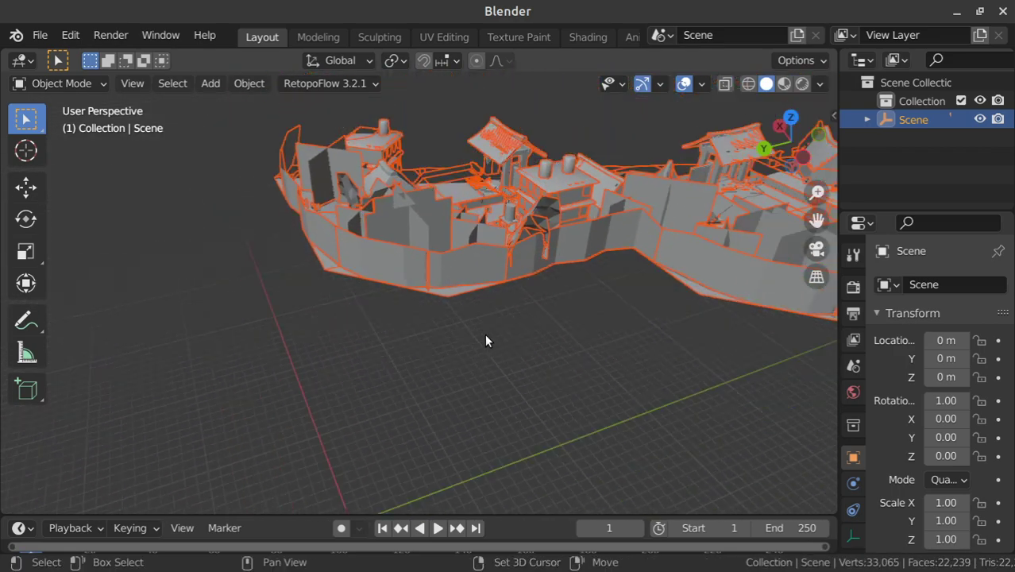
{"action": "middle_click_drag", "start_coordinate": [588, 378], "coordinate": [691, 242]}
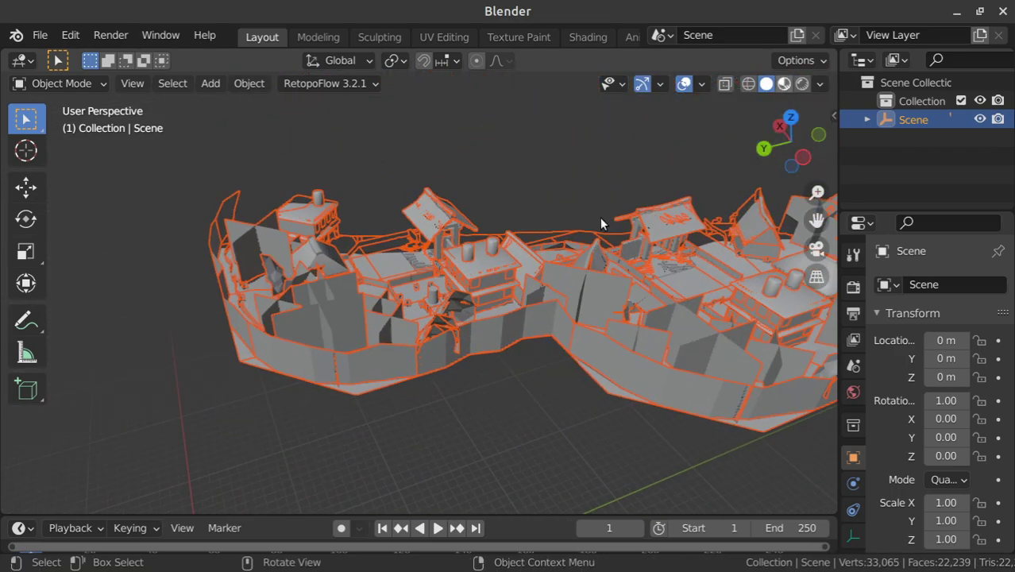
{"action": "key", "text": "z"}
{"action": "middle_click_drag", "start_coordinate": [525, 223], "coordinate": [520, 365], "text": "shift"}
Step: Set the viewport's Clip End to 5000 m and deselect all town objects
{"action": "left_click", "coordinate": [833, 115]}
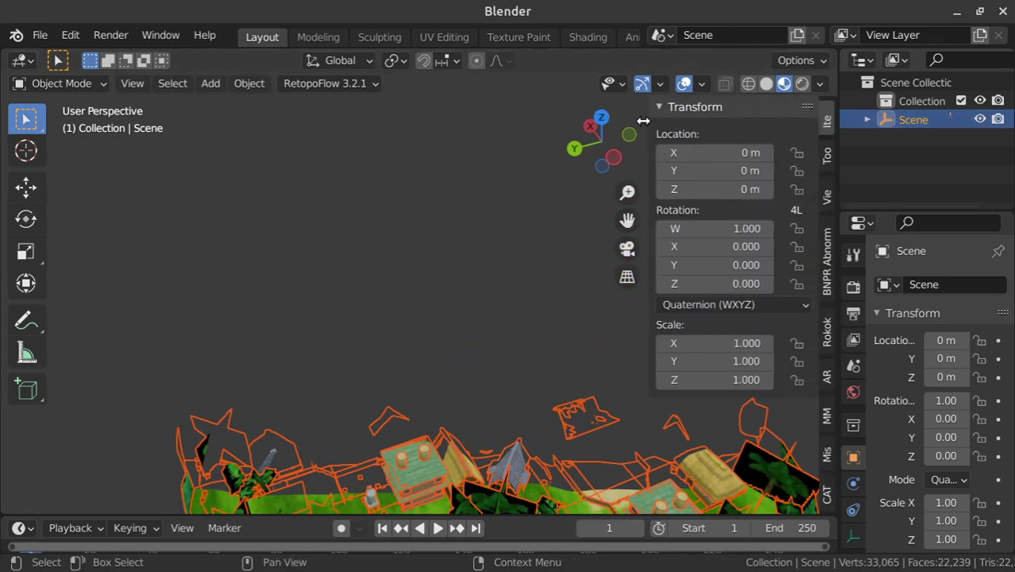
{"action": "left_click", "coordinate": [829, 188]}
{"action": "left_click", "coordinate": [740, 172]}
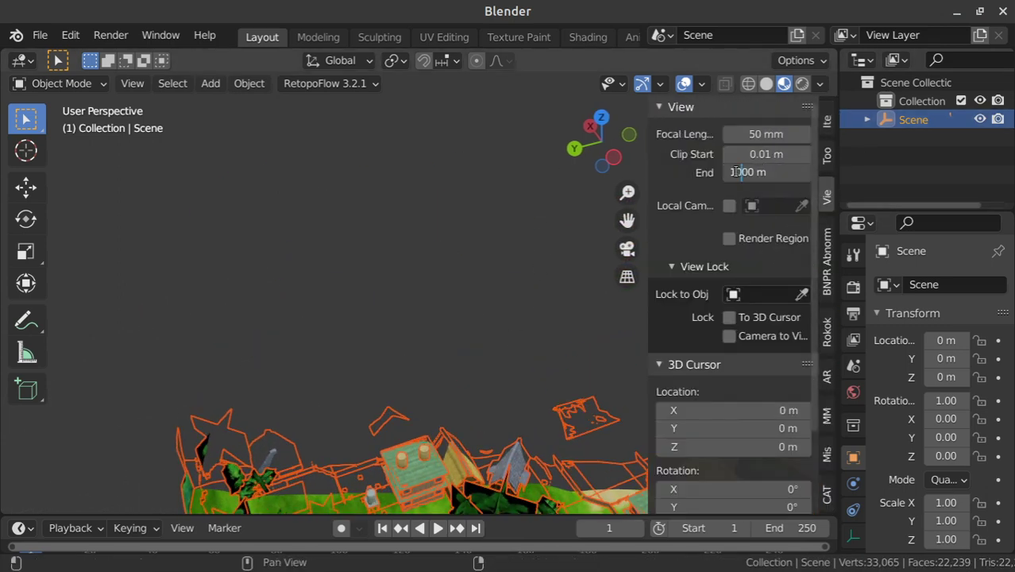
{"action": "key", "text": "BackSpace"}
{"action": "type", "text": "5"}
{"action": "key", "text": "Return"}
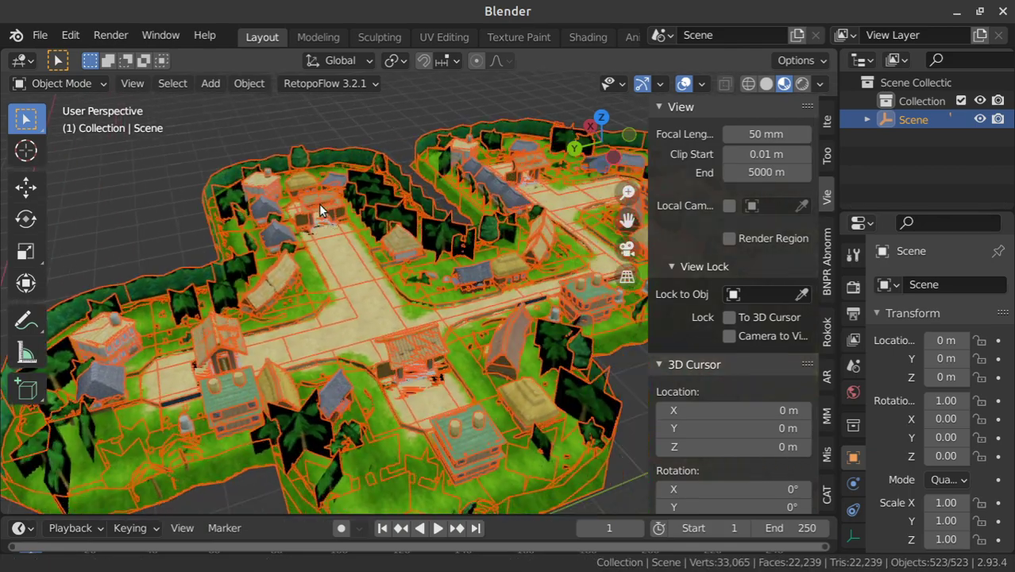
{"action": "mouse_move", "coordinate": [319, 203]}
{"action": "middle_mouse_down"}
{"action": "mouse_move", "coordinate": [328, 133]}
{"action": "mouse_move", "coordinate": [361, 189]}
{"action": "mouse_move", "coordinate": [304, 191]}
{"action": "mouse_move", "coordinate": [342, 193]}
{"action": "middle_mouse_up"}
{"action": "key", "text": "alt+a"}
{"action": "left_click", "coordinate": [40, 35]}
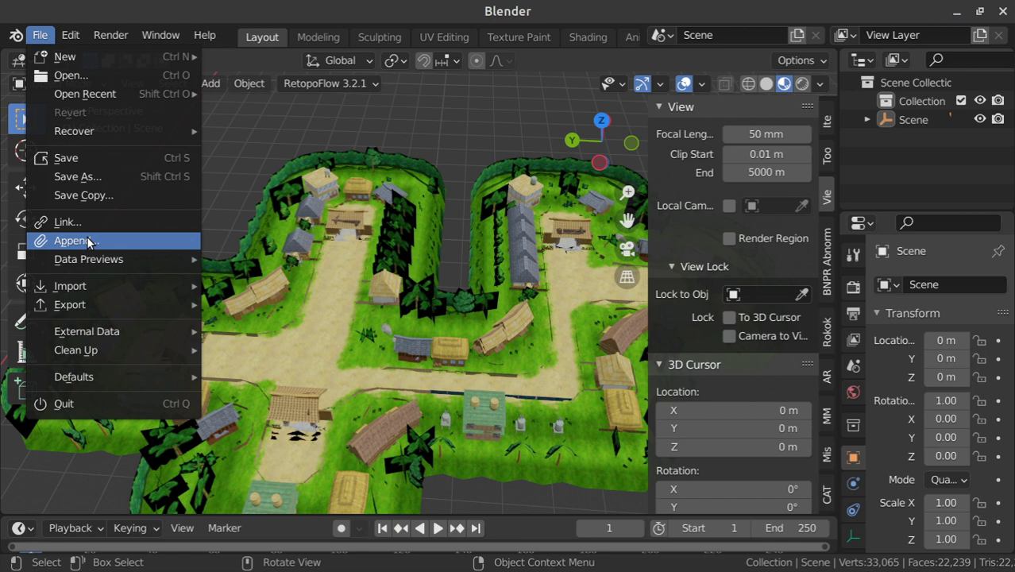
{"action": "mouse_move", "coordinate": [70, 285]}
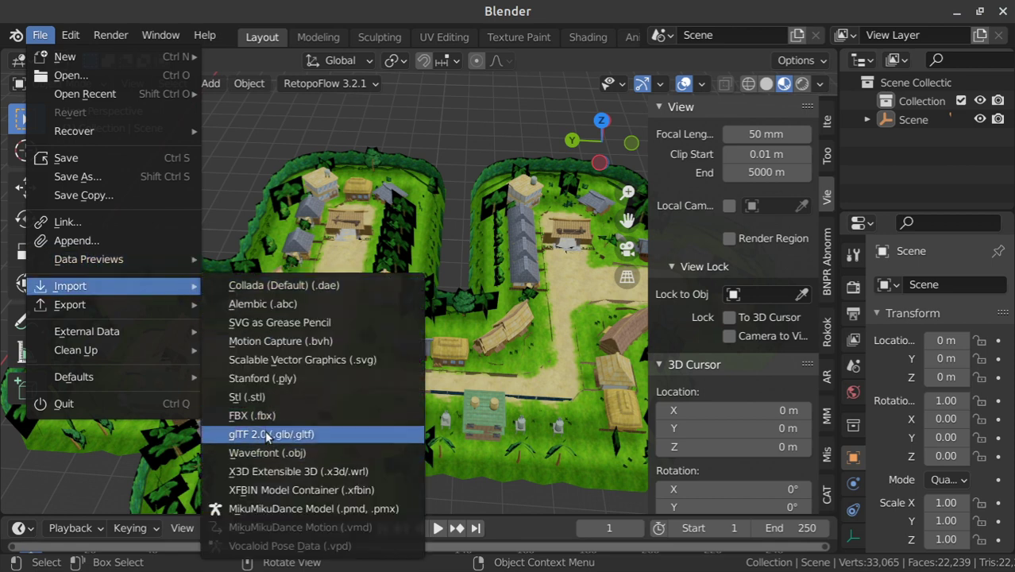
Step: Import konoha_collision.glb as glTF and orbit around the imported map
{"action": "left_click", "coordinate": [265, 430]}
{"action": "left_click", "coordinate": [333, 126]}
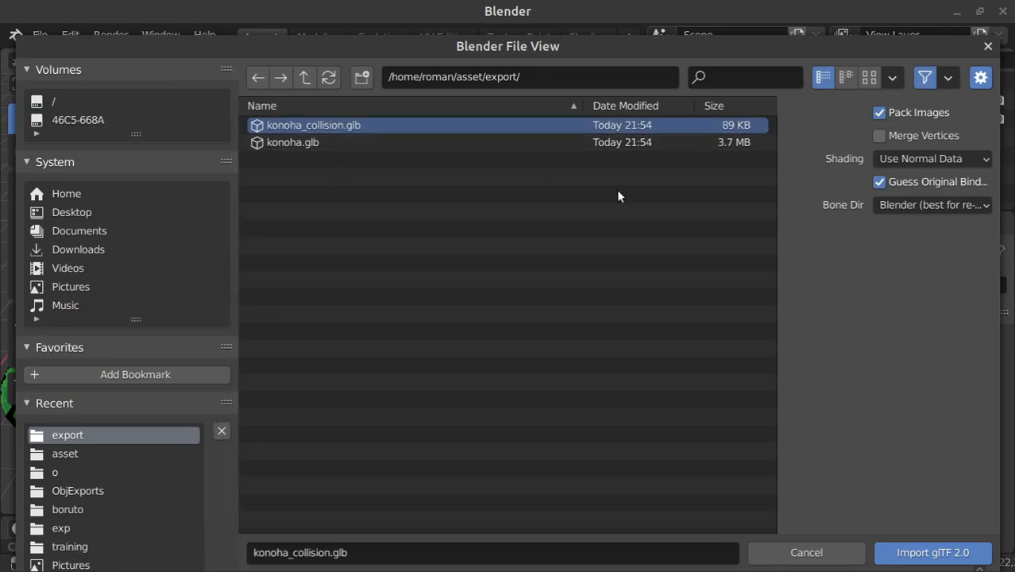
{"action": "left_click", "coordinate": [903, 545]}
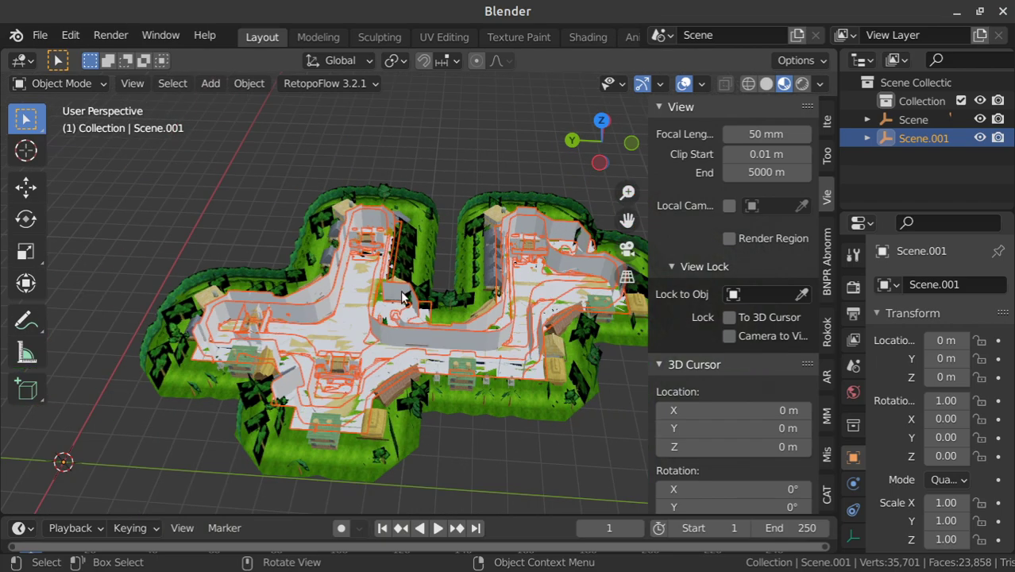
{"action": "scroll", "coordinate": [402, 297], "scroll_direction": "up", "scroll_amount": 2}
{"action": "scroll", "coordinate": [403, 297], "scroll_direction": "up", "scroll_amount": 4}
{"action": "mouse_move", "coordinate": [402, 297]}
{"action": "middle_mouse_down"}
{"action": "mouse_move", "coordinate": [509, 228]}
{"action": "mouse_move", "coordinate": [509, 236]}
{"action": "middle_mouse_up"}
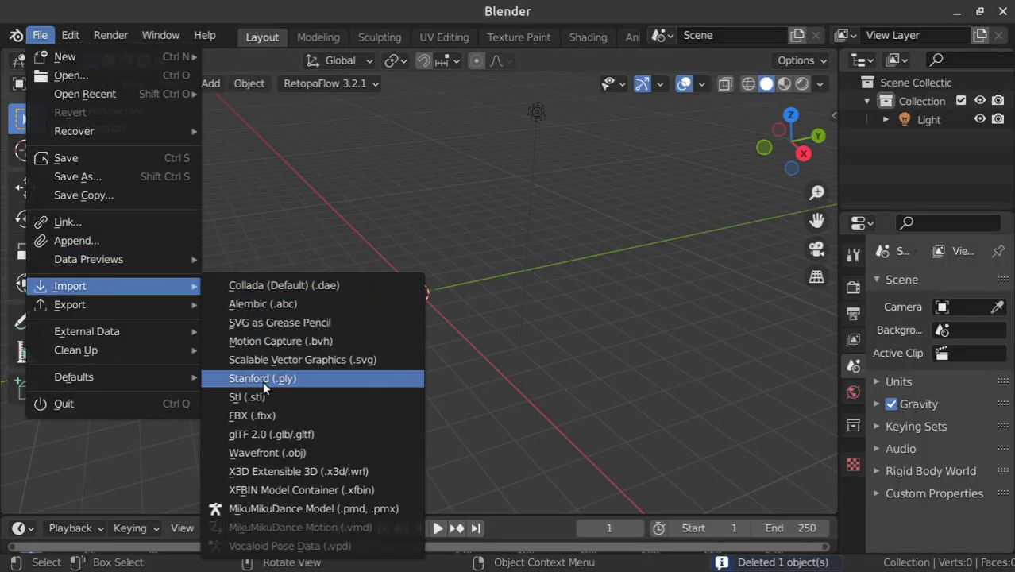
Step: Import madara.glb from the export folder with bone direction set to Blender
{"action": "left_click", "coordinate": [274, 436]}
{"action": "left_click", "coordinate": [123, 434]}
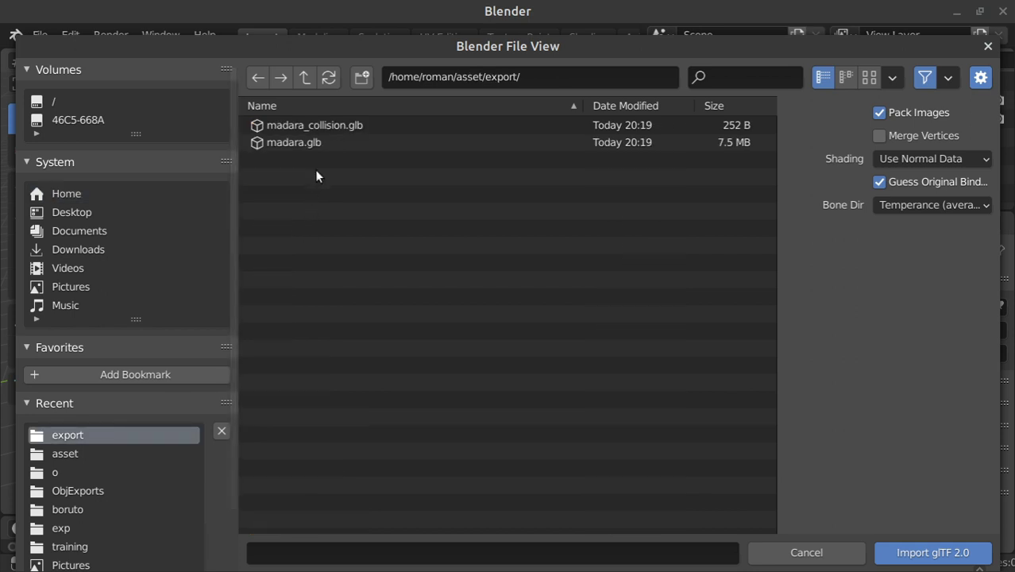
{"action": "left_click", "coordinate": [324, 144]}
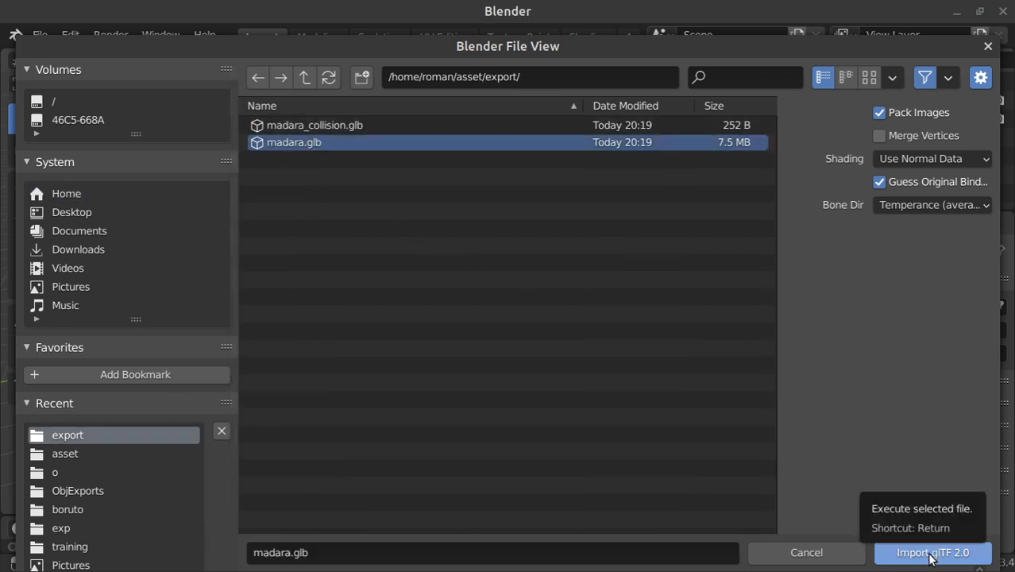
{"action": "left_click", "coordinate": [927, 206]}
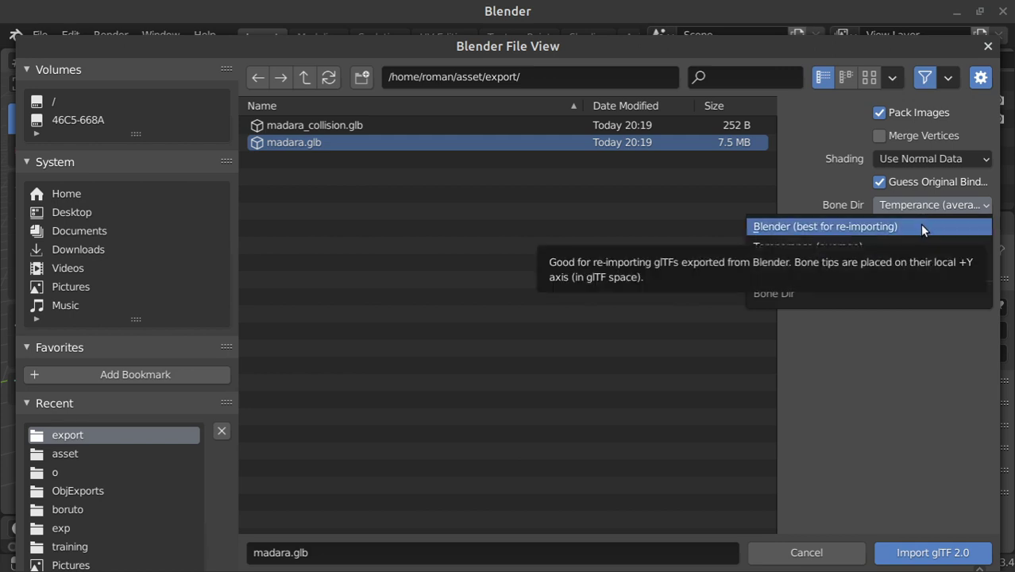
{"action": "left_click", "coordinate": [921, 229]}
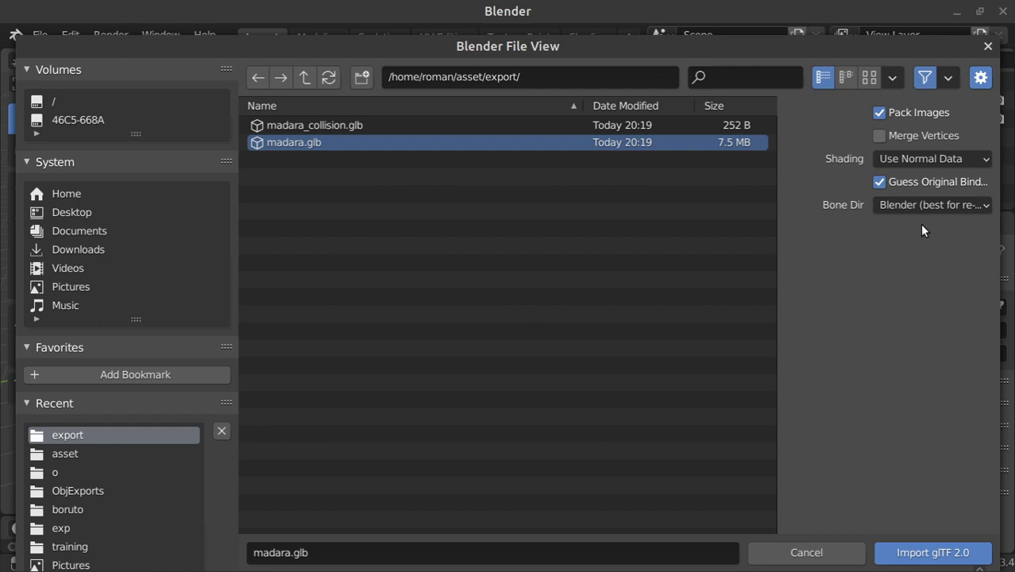
{"action": "left_click", "coordinate": [925, 553]}
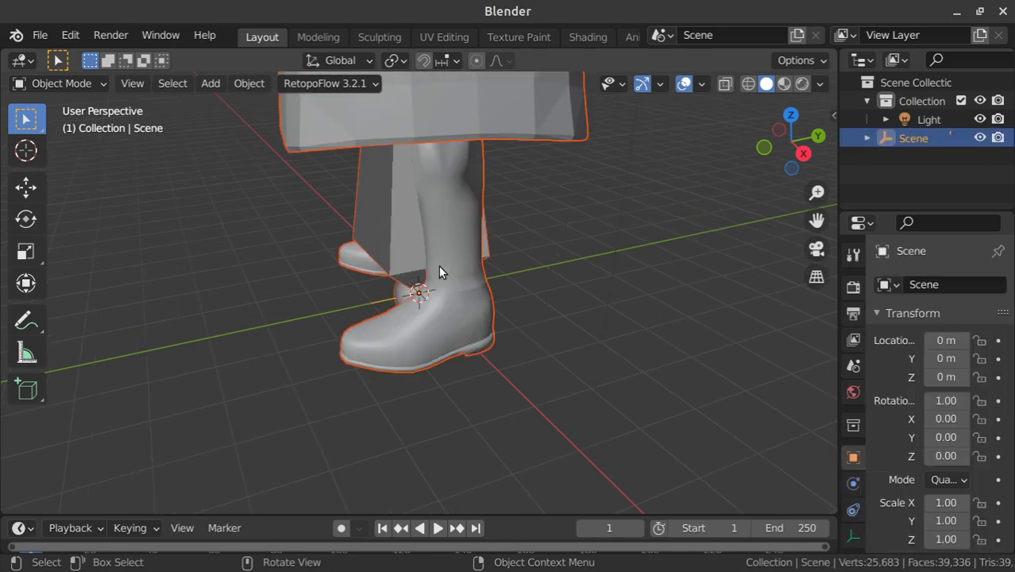
Step: Frame the Madara character from the front in Material Preview shading
{"action": "middle_click_drag", "start_coordinate": [439, 264], "coordinate": [501, 212]}
{"action": "scroll", "coordinate": [500, 214], "scroll_direction": "down", "scroll_amount": 5}
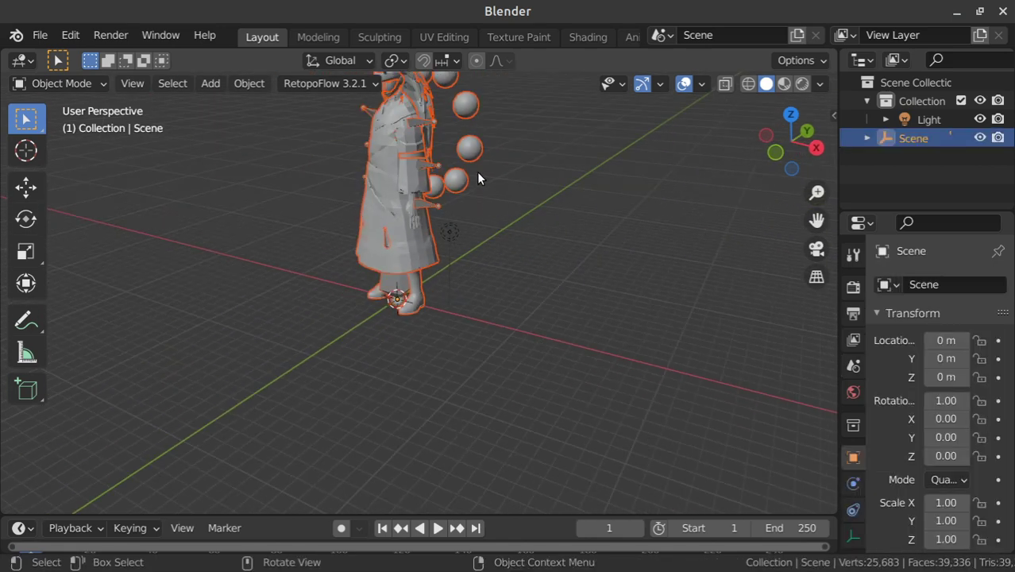
{"action": "middle_click_drag", "start_coordinate": [480, 174], "coordinate": [522, 231]}
{"action": "left_click", "coordinate": [784, 83]}
{"action": "mouse_move", "coordinate": [565, 186]}
{"action": "middle_mouse_down"}
{"action": "mouse_move", "coordinate": [637, 211]}
{"action": "mouse_move", "coordinate": [559, 193]}
{"action": "middle_mouse_up"}
{"action": "scroll", "coordinate": [560, 200], "scroll_direction": "up", "scroll_amount": 3}
Step: Turn the bottom Timeline into an enlarged Dope Sheet Action Editor
{"action": "key", "text": "a"}
{"action": "scroll", "coordinate": [562, 213], "scroll_direction": "down", "scroll_amount": 5}
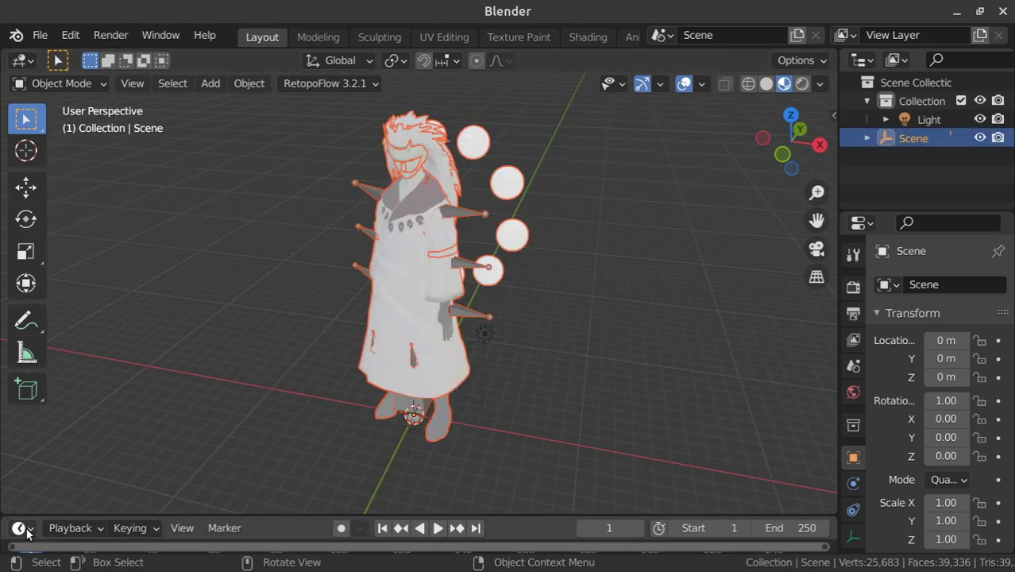
{"action": "left_click", "coordinate": [21, 528]}
{"action": "left_click", "coordinate": [267, 325]}
{"action": "left_click", "coordinate": [139, 526]}
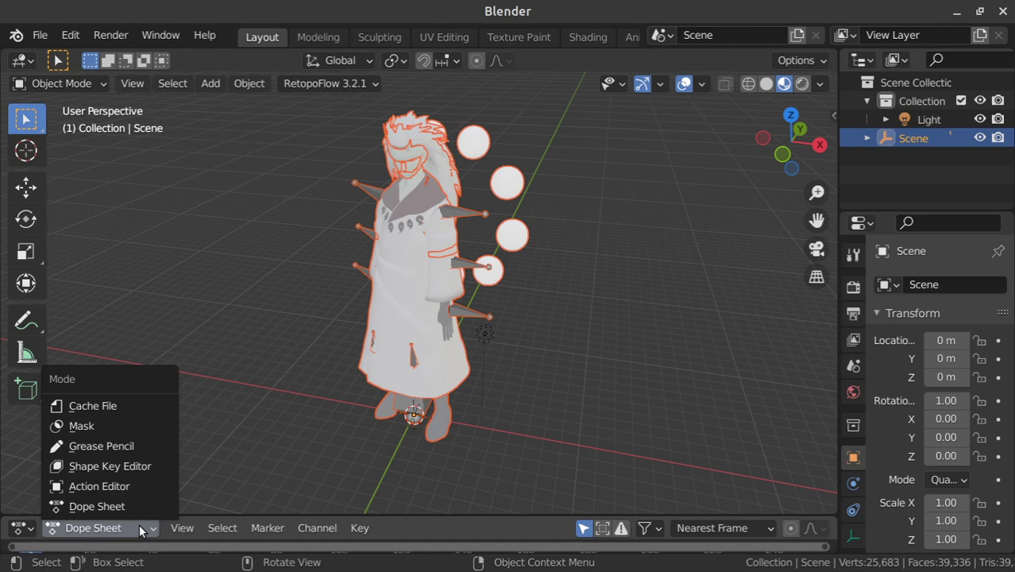
{"action": "left_click", "coordinate": [99, 483]}
{"action": "left_click_drag", "start_coordinate": [156, 517], "coordinate": [157, 390]}
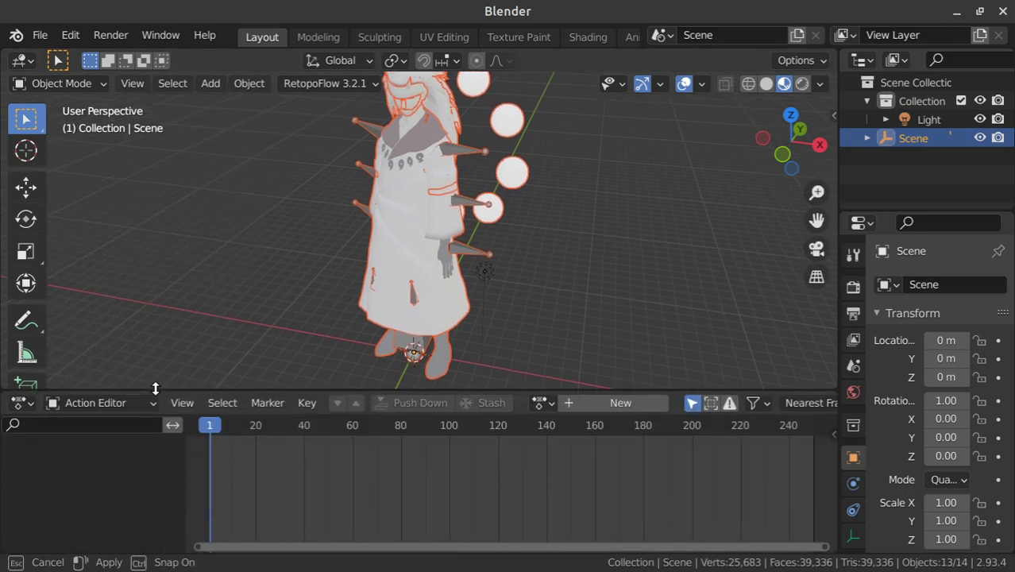
Step: Select the armature and play back its n_07 and n_08 animations
{"action": "left_click", "coordinate": [470, 258]}
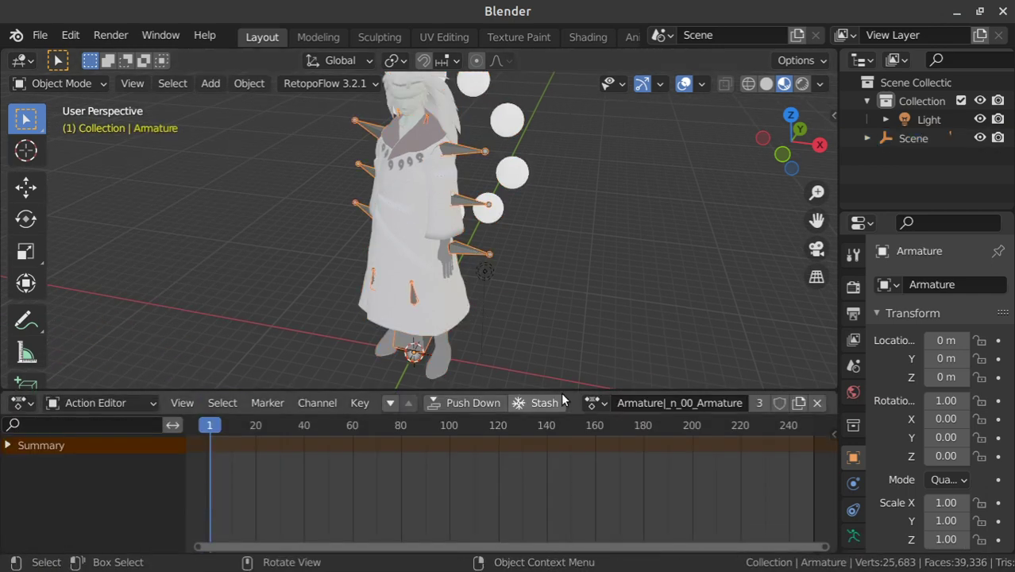
{"action": "left_click", "coordinate": [595, 403]}
{"action": "left_click", "coordinate": [621, 339]}
{"action": "key", "text": "space"}
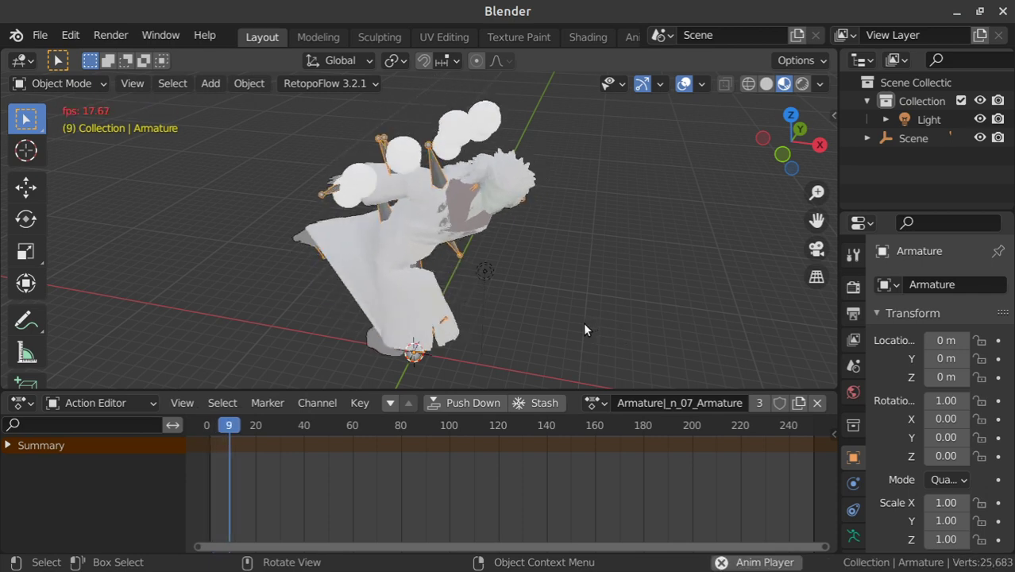
{"action": "key", "text": "space"}
{"action": "left_click", "coordinate": [597, 402]}
{"action": "left_click", "coordinate": [620, 356]}
{"action": "key", "text": "space"}
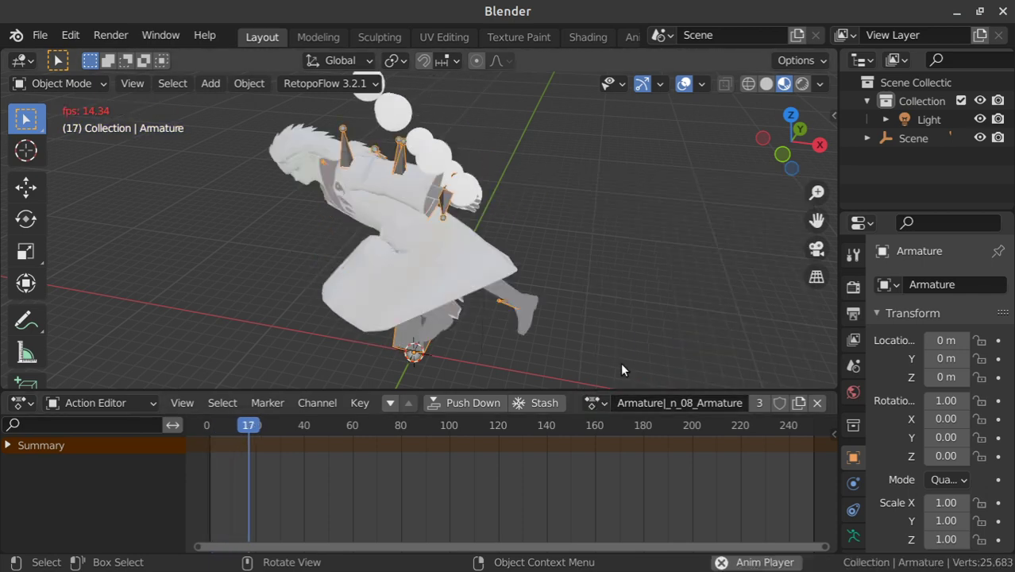
{"action": "key", "text": "space"}
Step: Browse further down the action list, playing another animation and picking the next
{"action": "left_click", "coordinate": [602, 403]}
{"action": "scroll", "coordinate": [625, 377], "scroll_direction": "down", "scroll_amount": 3}
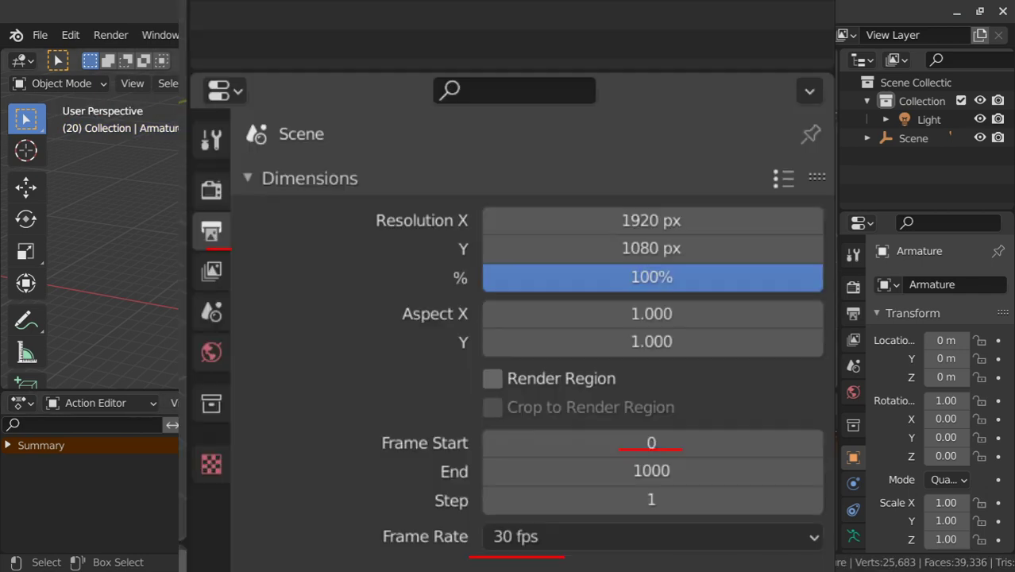
{"action": "key", "text": "space"}
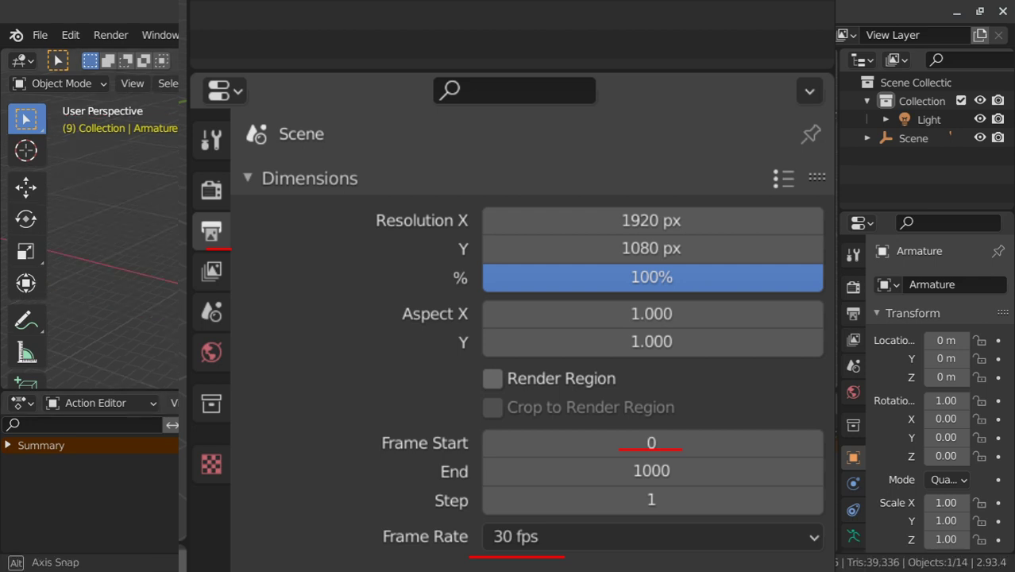
{"action": "key", "text": "space"}
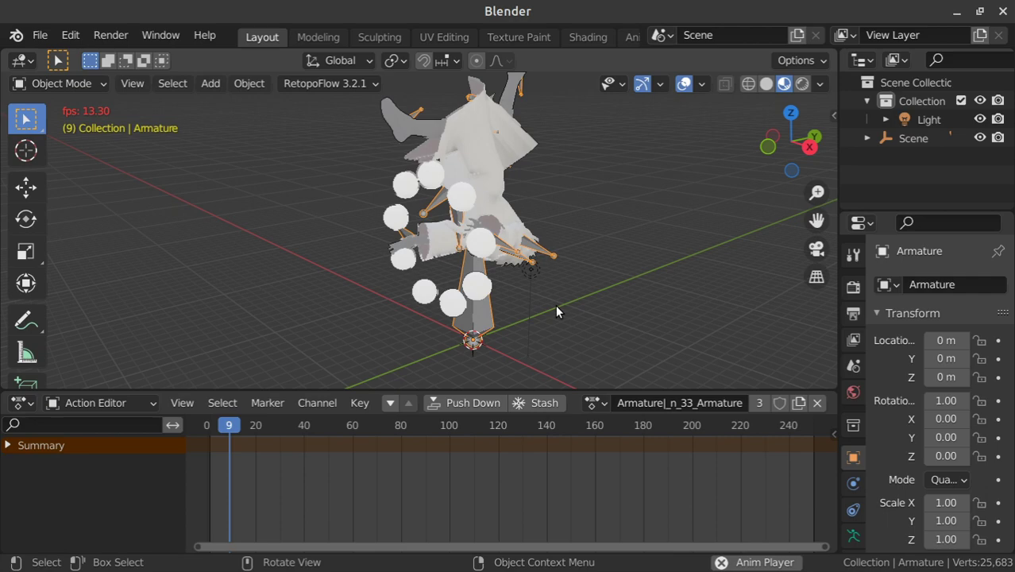
{"action": "key", "text": "space"}
{"action": "left_click", "coordinate": [596, 403]}
{"action": "scroll", "coordinate": [628, 361], "scroll_direction": "down", "scroll_amount": 10}
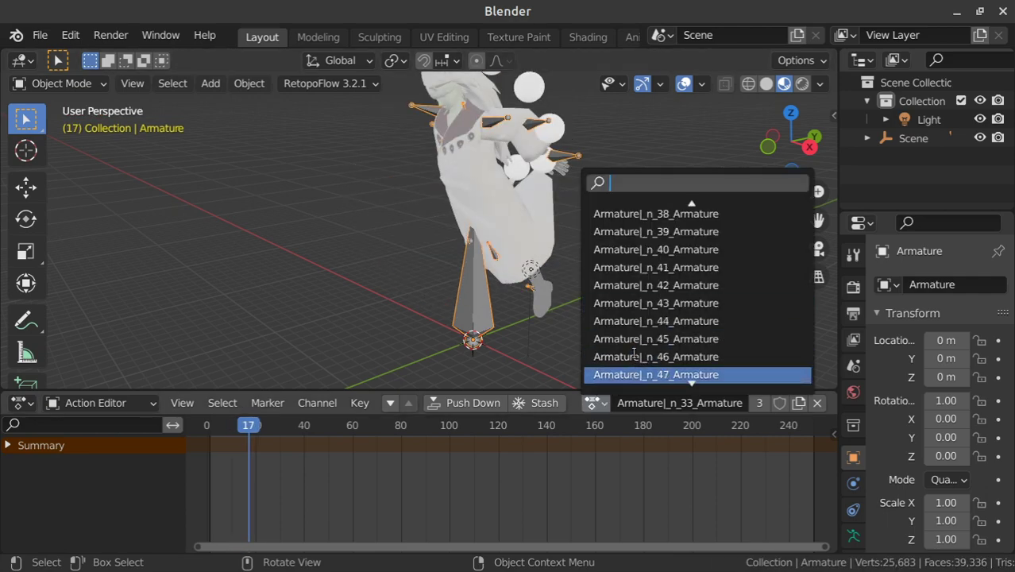
{"action": "scroll", "coordinate": [635, 357], "scroll_direction": "down", "scroll_amount": 6}
{"action": "left_click", "coordinate": [635, 356]}
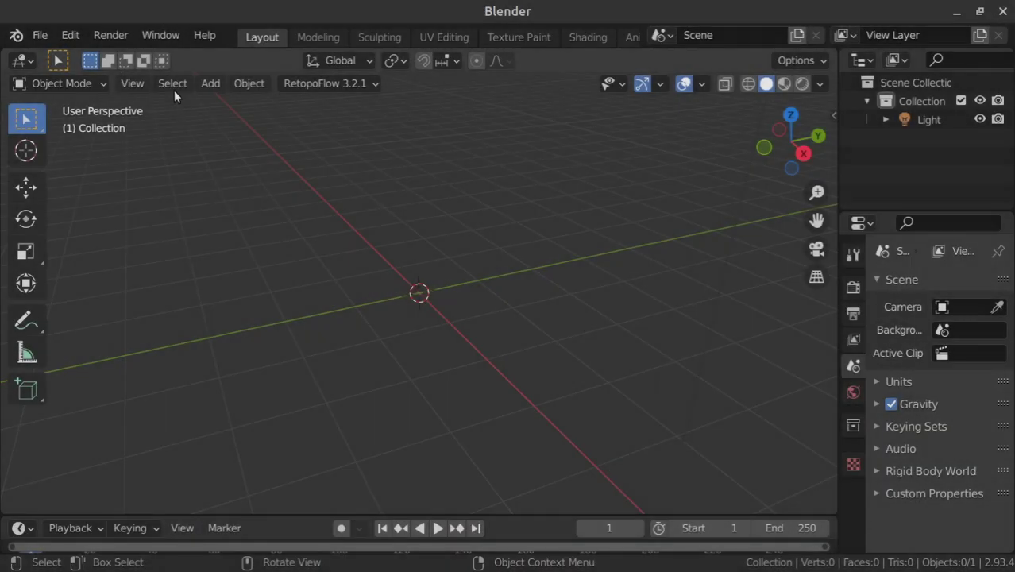
Step: Add a Suzanne monkey mesh and raise it along Z
{"action": "left_click", "coordinate": [211, 83]}
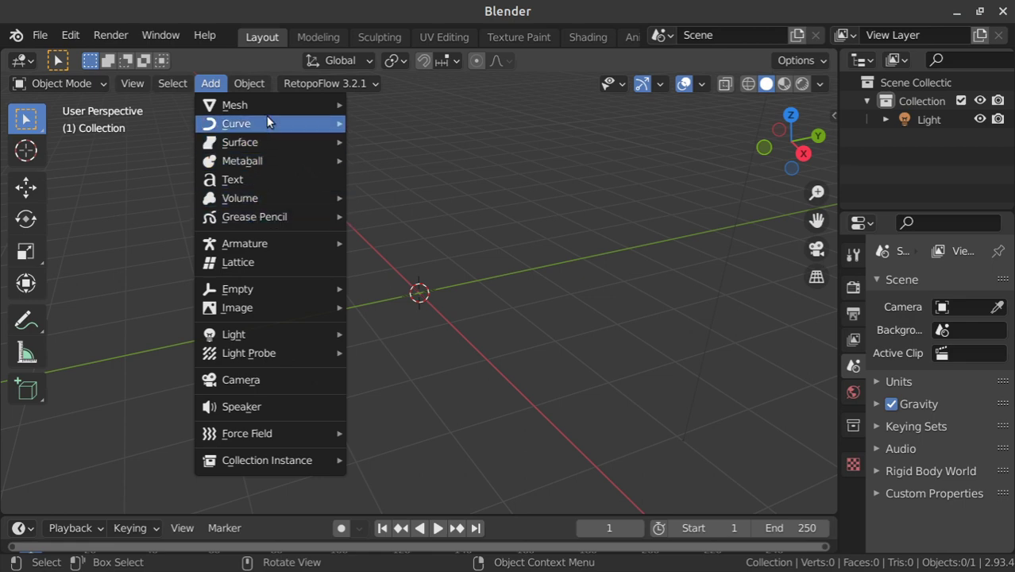
{"action": "mouse_move", "coordinate": [235, 104]}
{"action": "left_click", "coordinate": [410, 284]}
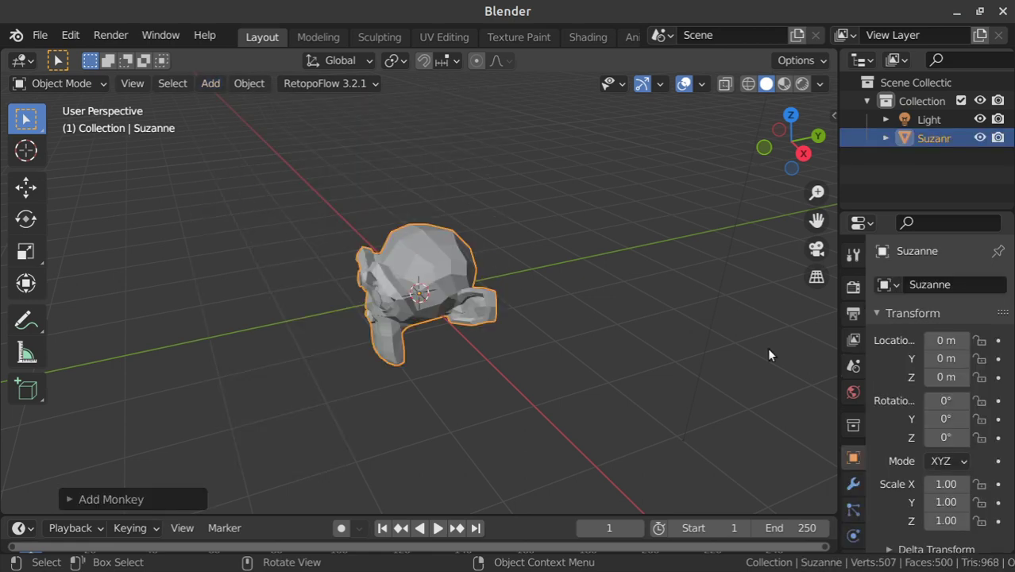
{"action": "left_click", "coordinate": [26, 188]}
{"action": "left_click_drag", "start_coordinate": [418, 225], "coordinate": [417, 163]}
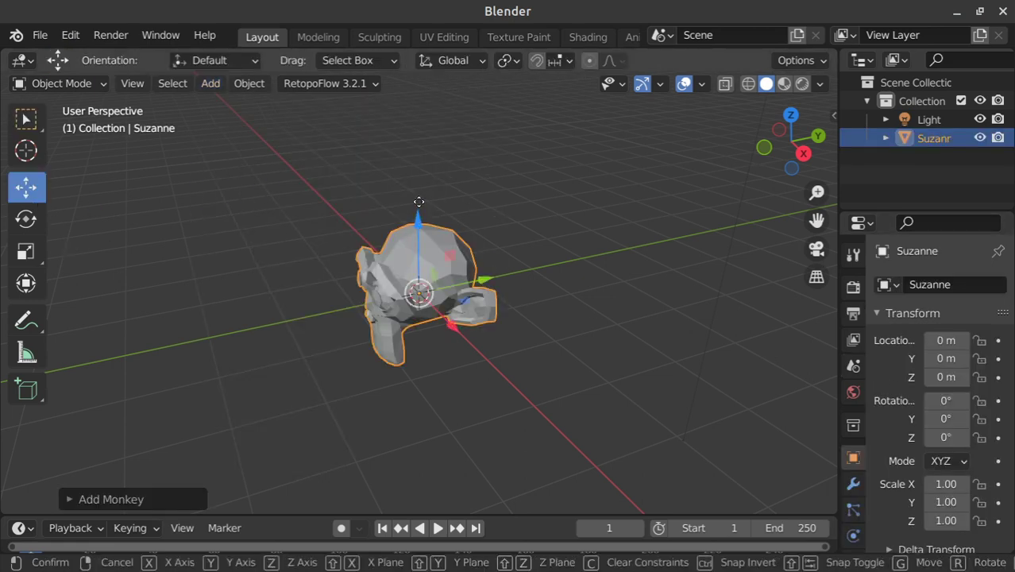
Step: Scale Suzanne to 0.1 on X, Y and Z
{"action": "left_click", "coordinate": [929, 484]}
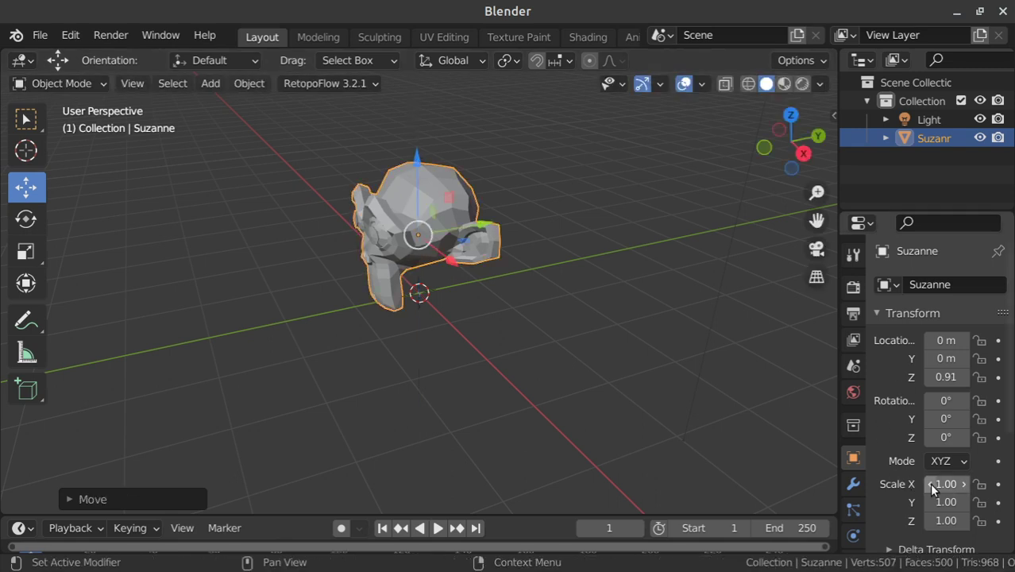
{"action": "key", "text": "Escape"}
{"action": "left_click_drag", "start_coordinate": [929, 484], "coordinate": [929, 520]}
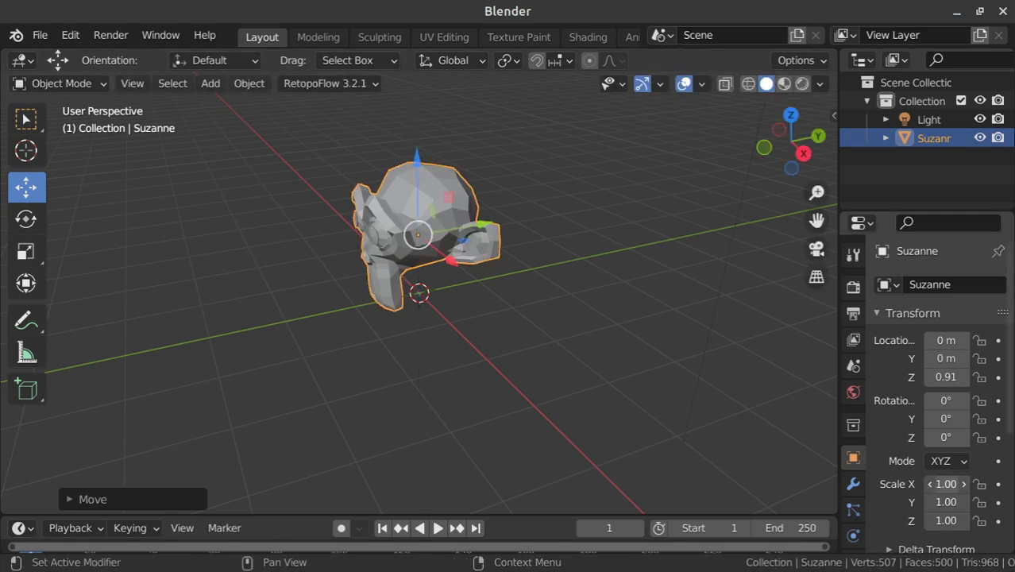
{"action": "type", "text": "0.1"}
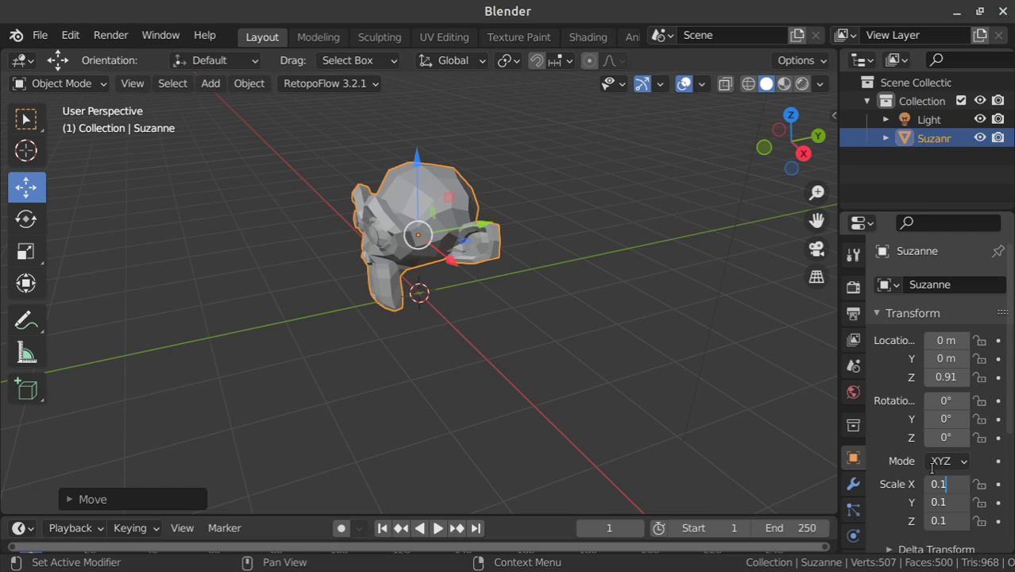
{"action": "key", "text": "Return"}
{"action": "scroll", "coordinate": [501, 233], "scroll_direction": "up", "scroll_amount": 4}
{"action": "mouse_move", "coordinate": [501, 234]}
{"action": "middle_mouse_down", "text": "shift"}
{"action": "mouse_move", "coordinate": [435, 316]}
{"action": "mouse_move", "coordinate": [464, 333]}
{"action": "middle_mouse_up", "text": "shift"}
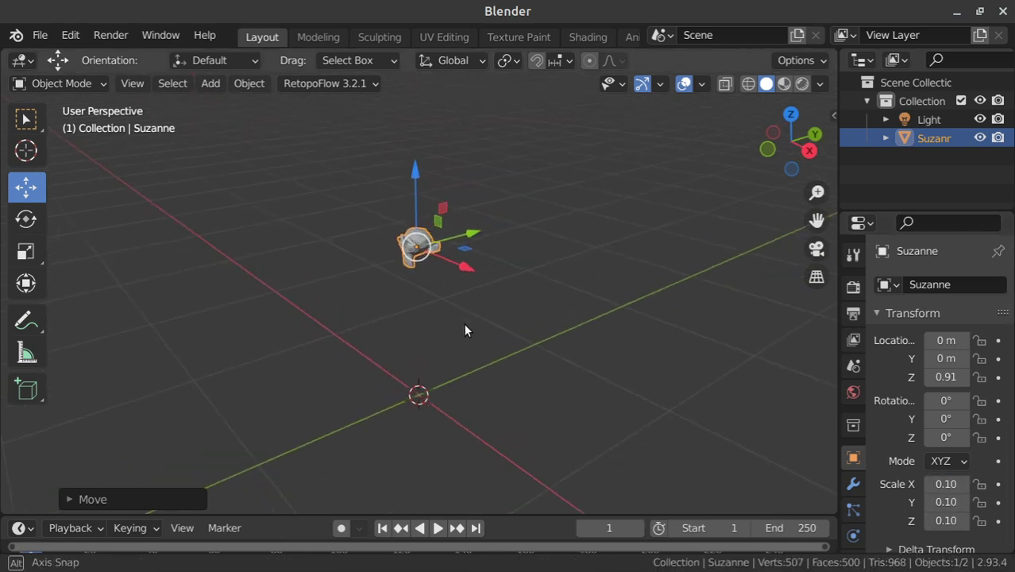
Step: Lower Suzanne toward the ground and apply all transforms
{"action": "left_click_drag", "start_coordinate": [416, 175], "coordinate": [393, 306]}
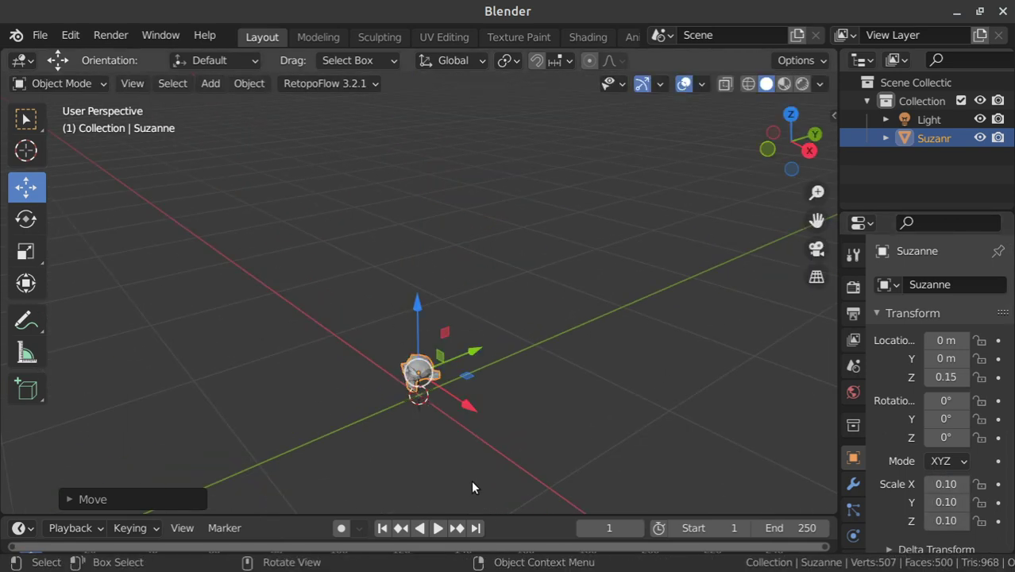
{"action": "scroll", "coordinate": [510, 423], "scroll_direction": "up", "scroll_amount": 3}
{"action": "mouse_move", "coordinate": [510, 423]}
{"action": "middle_mouse_down", "text": "shift"}
{"action": "mouse_move", "coordinate": [518, 222]}
{"action": "mouse_move", "coordinate": [452, 357]}
{"action": "mouse_move", "coordinate": [526, 329]}
{"action": "middle_mouse_up", "text": "shift"}
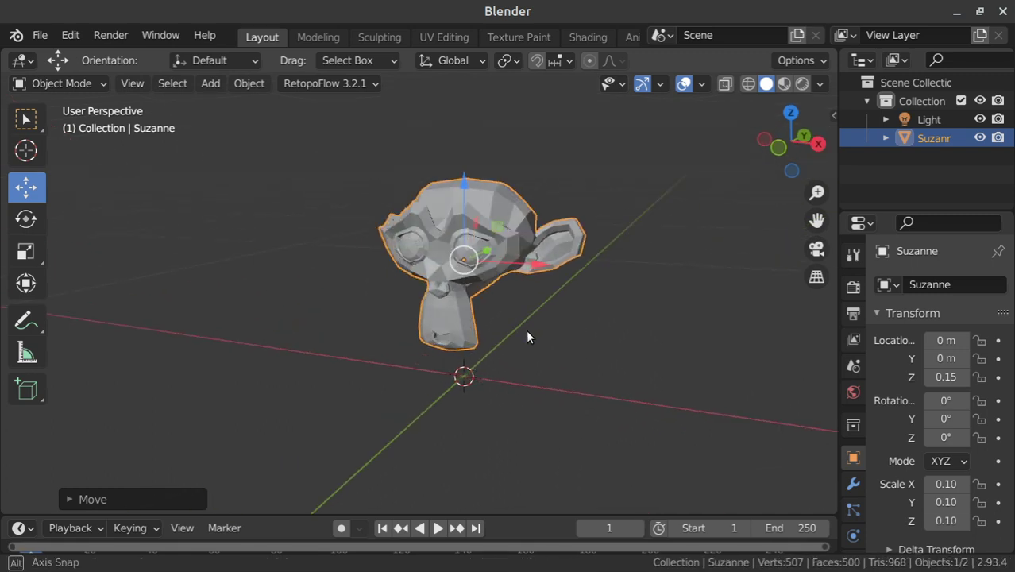
{"action": "key", "text": "ctrl+a"}
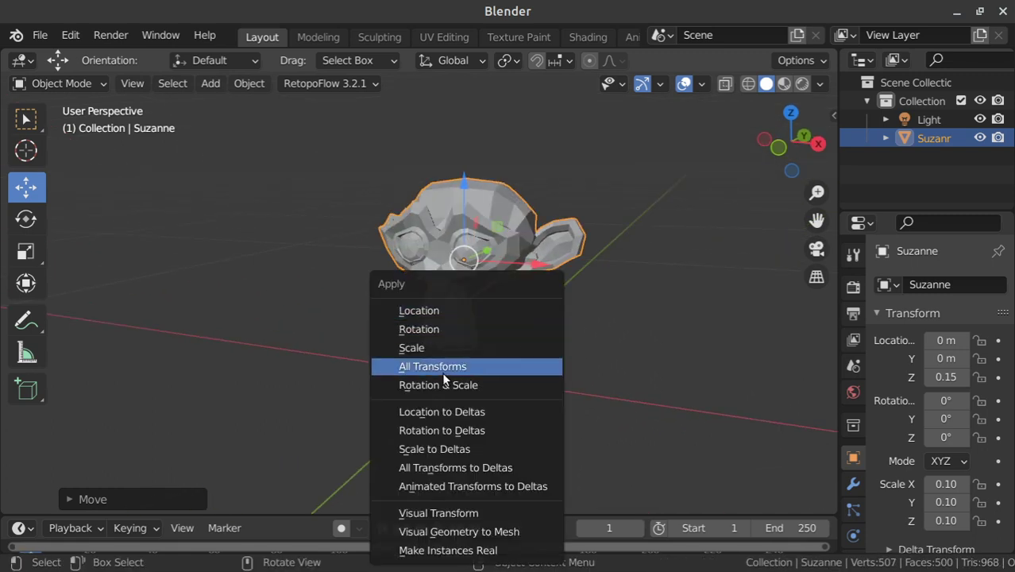
{"action": "left_click", "coordinate": [443, 374]}
{"action": "mouse_move", "coordinate": [443, 373]}
{"action": "middle_mouse_down"}
{"action": "mouse_move", "coordinate": [459, 338]}
{"action": "mouse_move", "coordinate": [290, 177]}
{"action": "middle_mouse_up"}
Step: Export the scene as monkey.fbx with Apply Transform enabled
{"action": "left_click", "coordinate": [39, 35]}
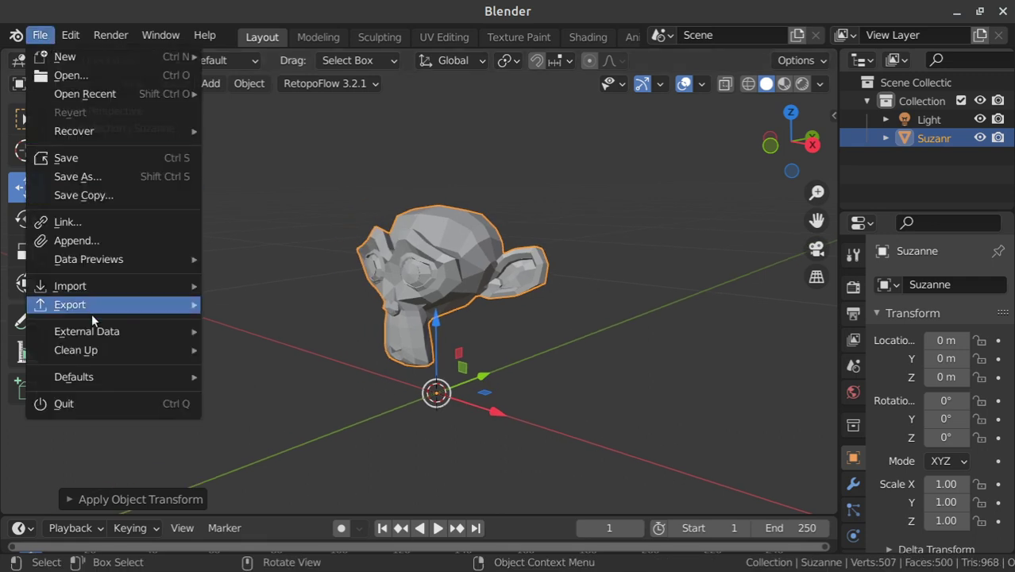
{"action": "mouse_move", "coordinate": [70, 304]}
{"action": "left_click", "coordinate": [439, 151]}
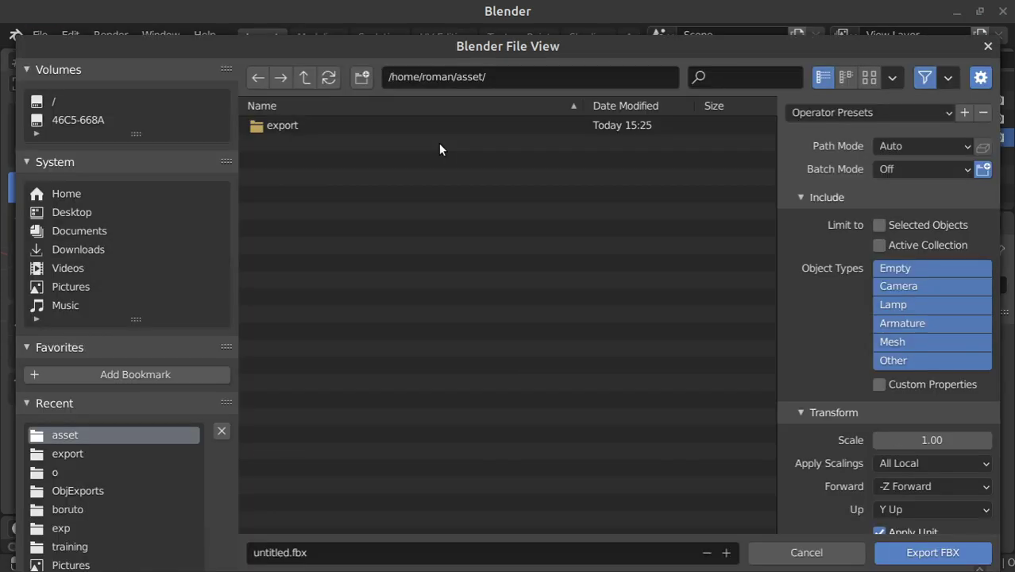
{"action": "left_click", "coordinate": [317, 553]}
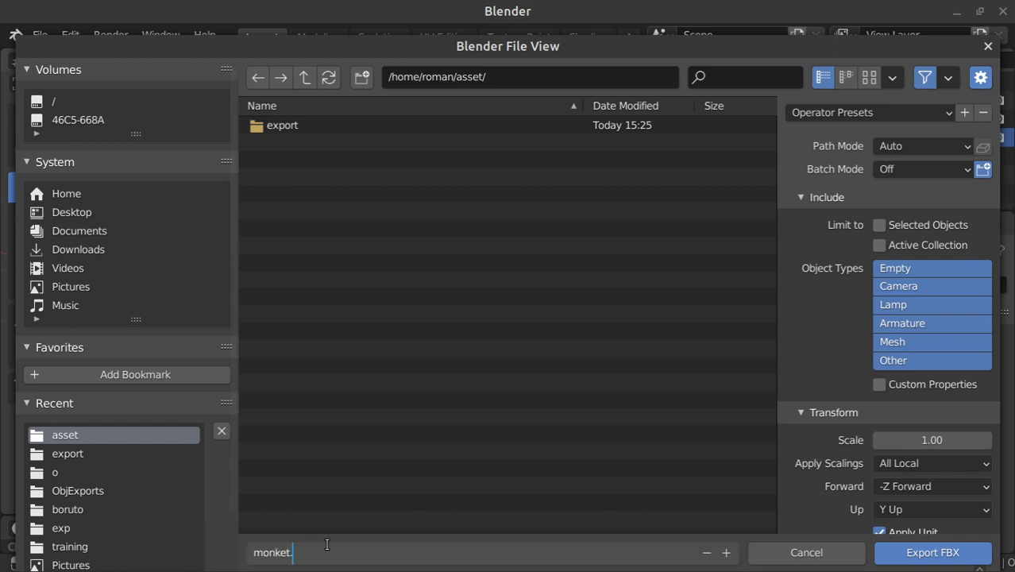
{"action": "left_click", "coordinate": [826, 366]}
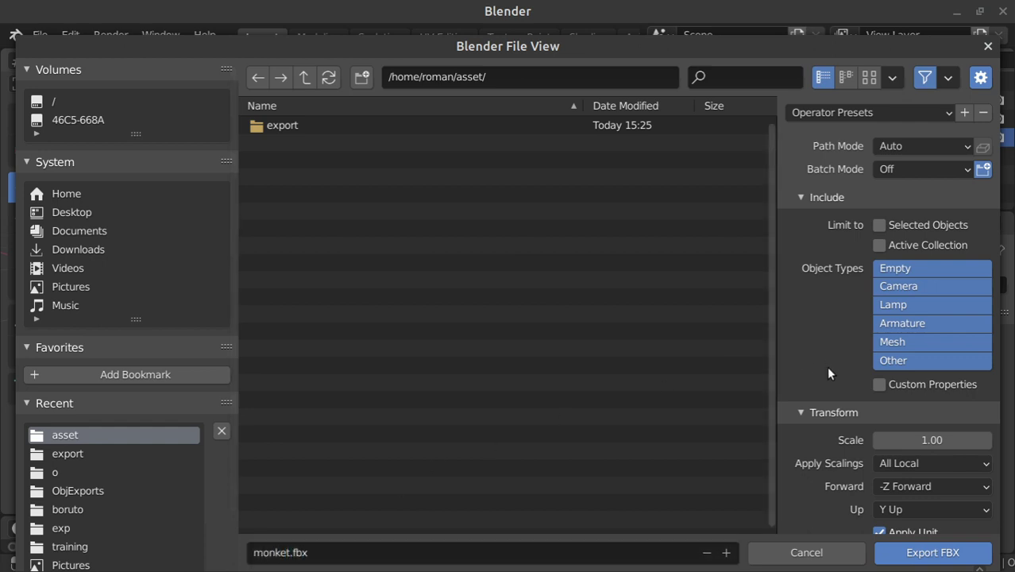
{"action": "scroll", "coordinate": [842, 389], "scroll_direction": "down", "scroll_amount": 4}
{"action": "left_click", "coordinate": [879, 450]}
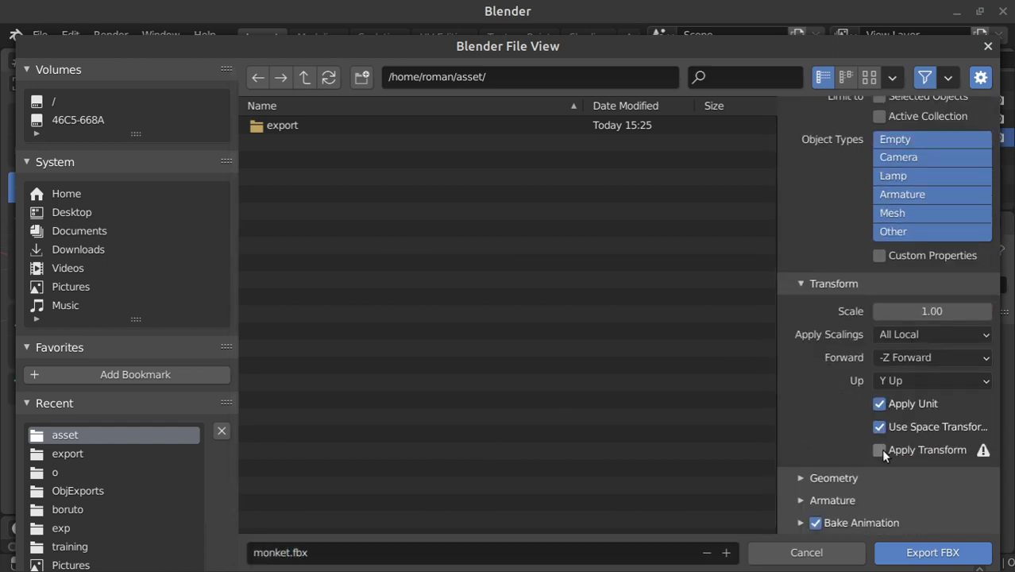
{"action": "left_click", "coordinate": [821, 499]}
{"action": "scroll", "coordinate": [818, 497], "scroll_direction": "down", "scroll_amount": 4}
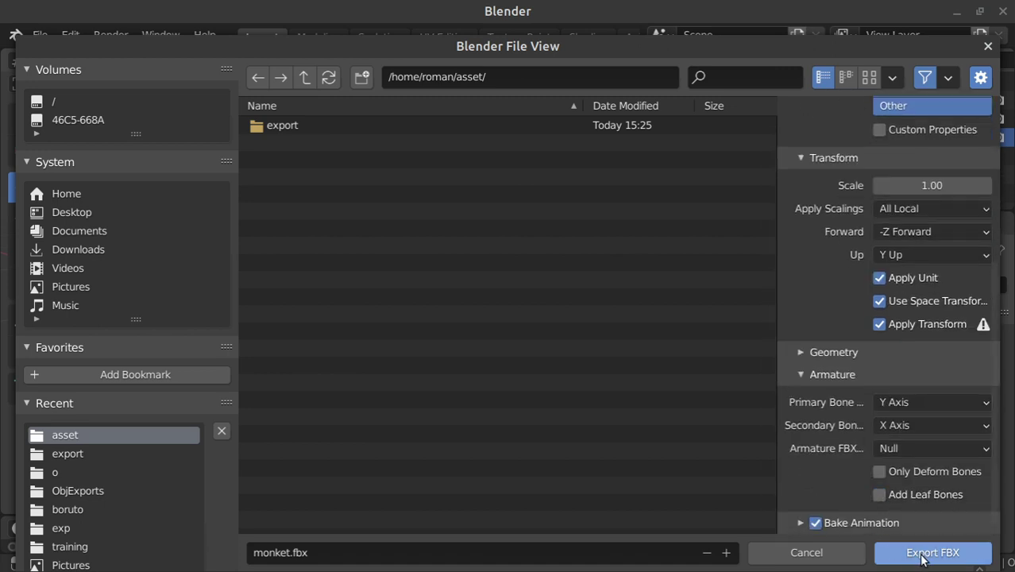
{"action": "left_click", "coordinate": [291, 555]}
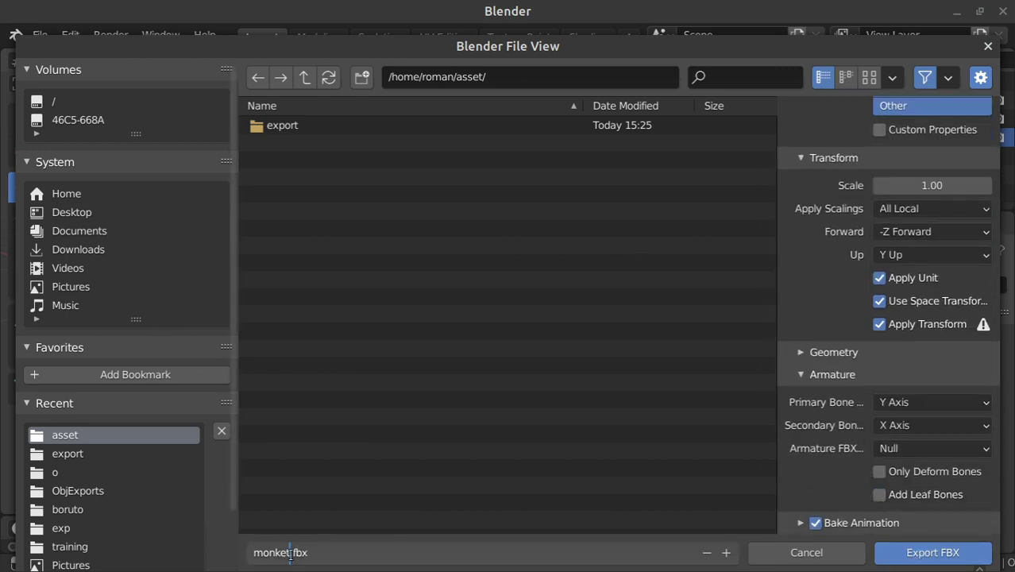
{"action": "left_click", "coordinate": [926, 556]}
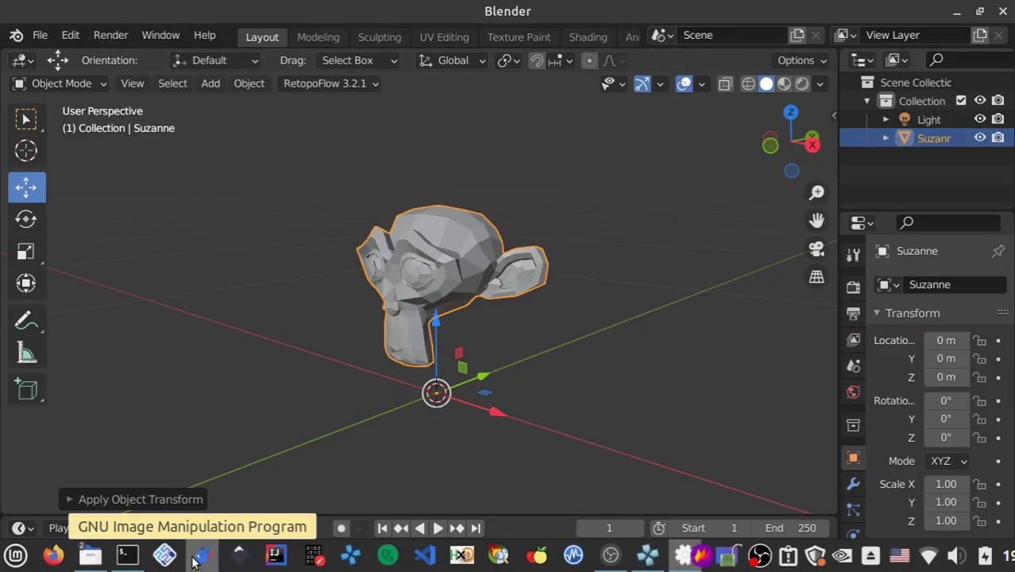
Step: Run the rcjn import converting monkey.fbx into boxar in the terminal
{"action": "mouse_move", "coordinate": [127, 555]}
{"action": "left_click", "coordinate": [124, 477]}
{"action": "key", "text": "Return"}
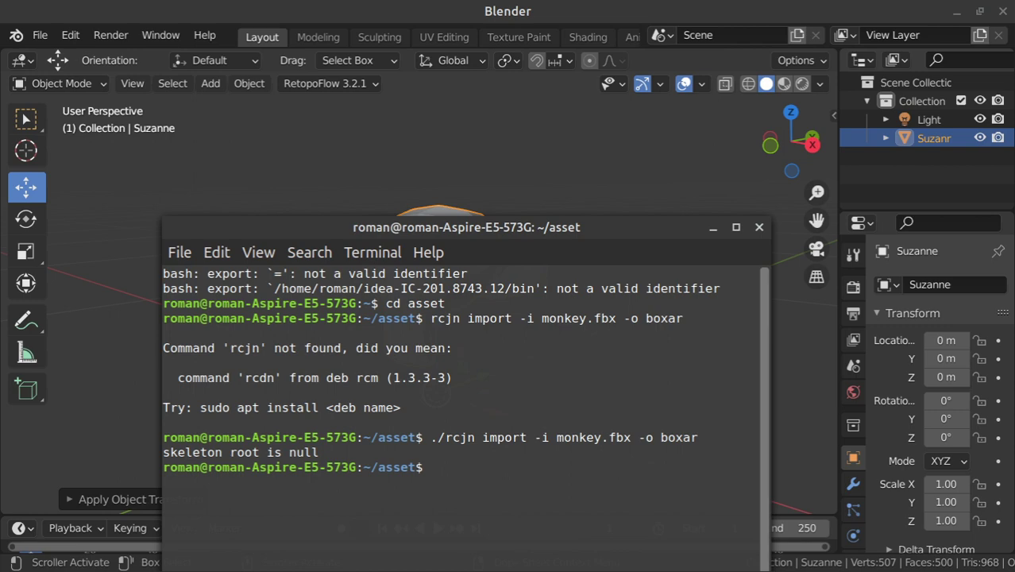
{"action": "left_click_drag", "start_coordinate": [534, 236], "coordinate": [529, 183]}
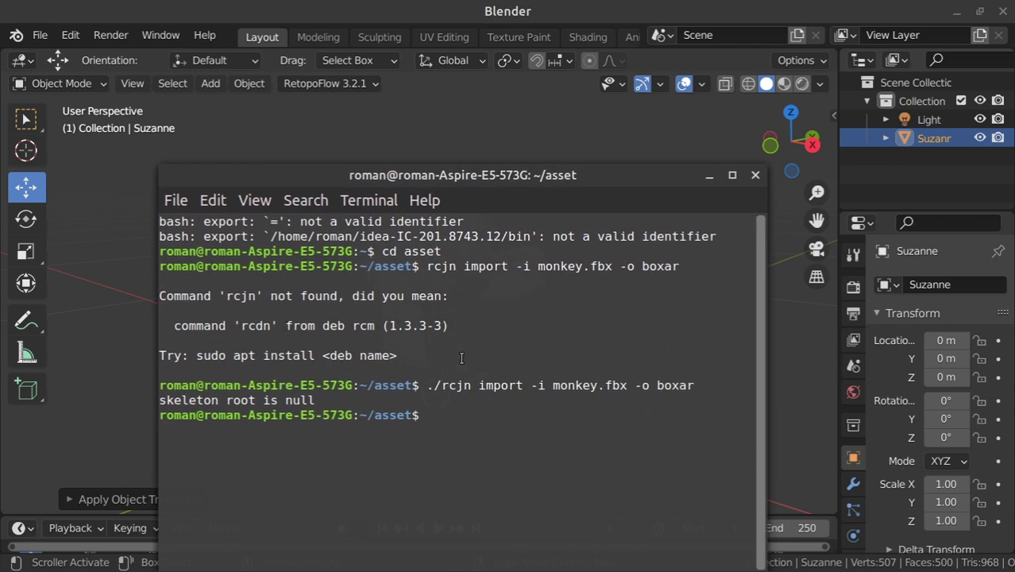
Step: Launch Naruto Ultimate Ninja Impact and replace boxar in the PSP plugins folder
{"action": "left_click", "coordinate": [647, 555]}
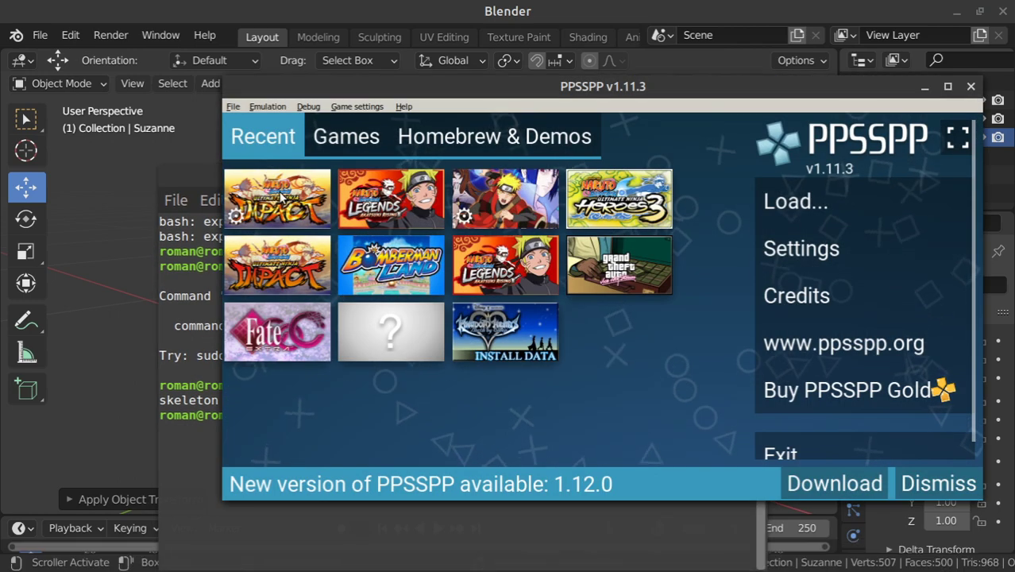
{"action": "left_click", "coordinate": [321, 222]}
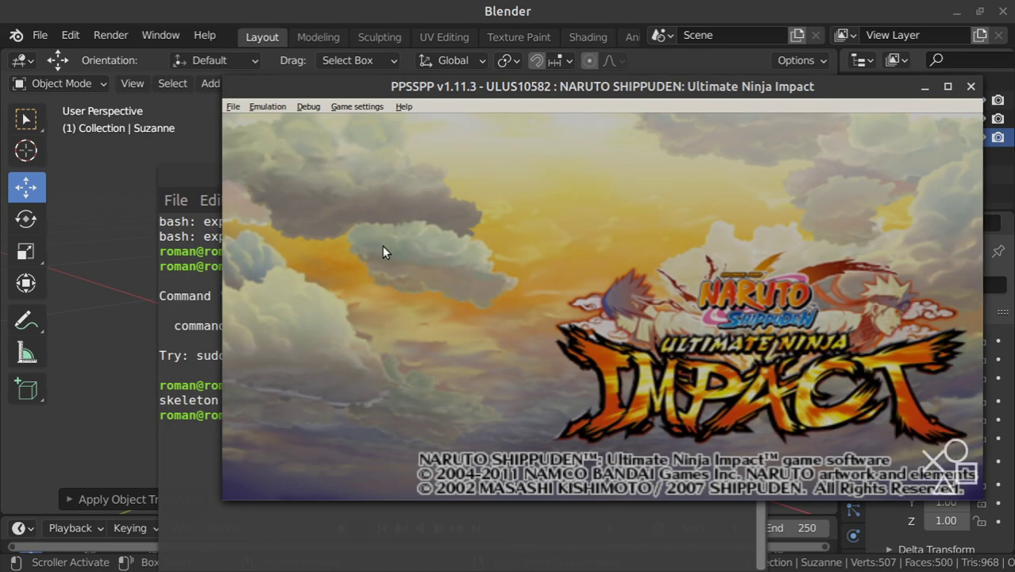
{"action": "key", "text": "alt+Tab"}
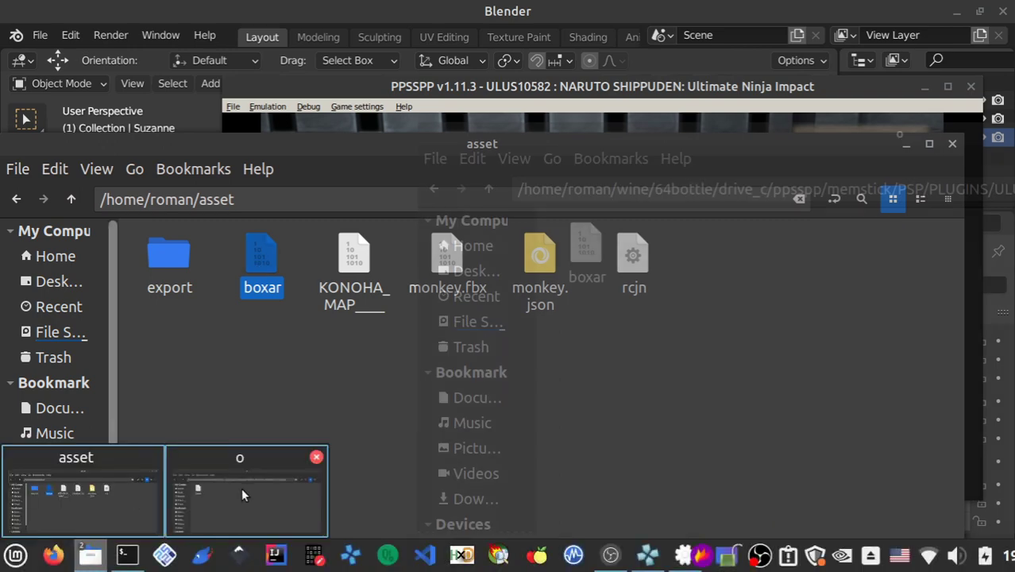
{"action": "left_click", "coordinate": [243, 493]}
{"action": "key", "text": "ctrl+v"}
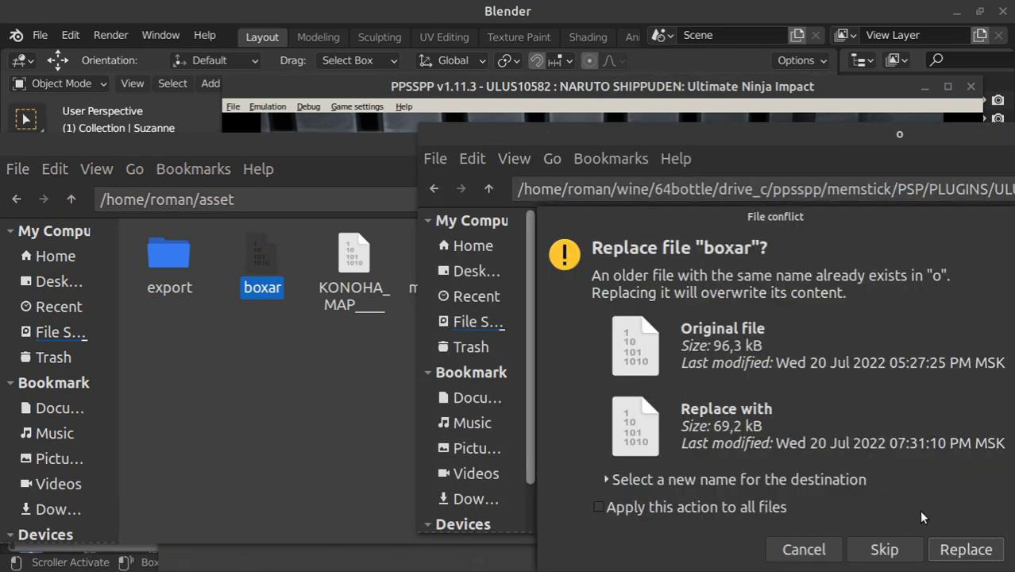
{"action": "left_click", "coordinate": [966, 549]}
{"action": "left_click", "coordinate": [468, 131]}
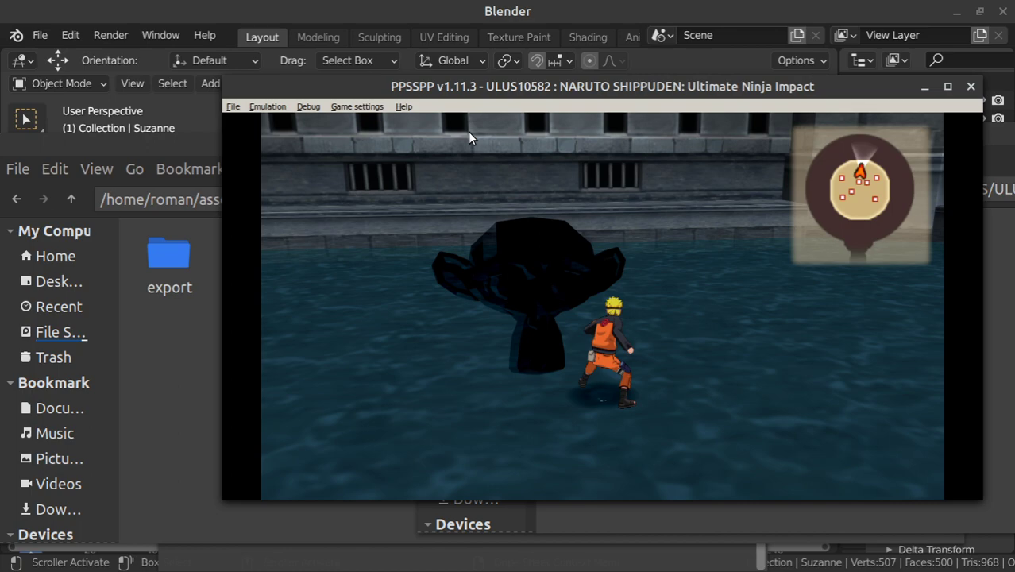
Step: Load the save state, begin the mission, and run Naruto toward Suzanne
{"action": "key", "text": "F4"}
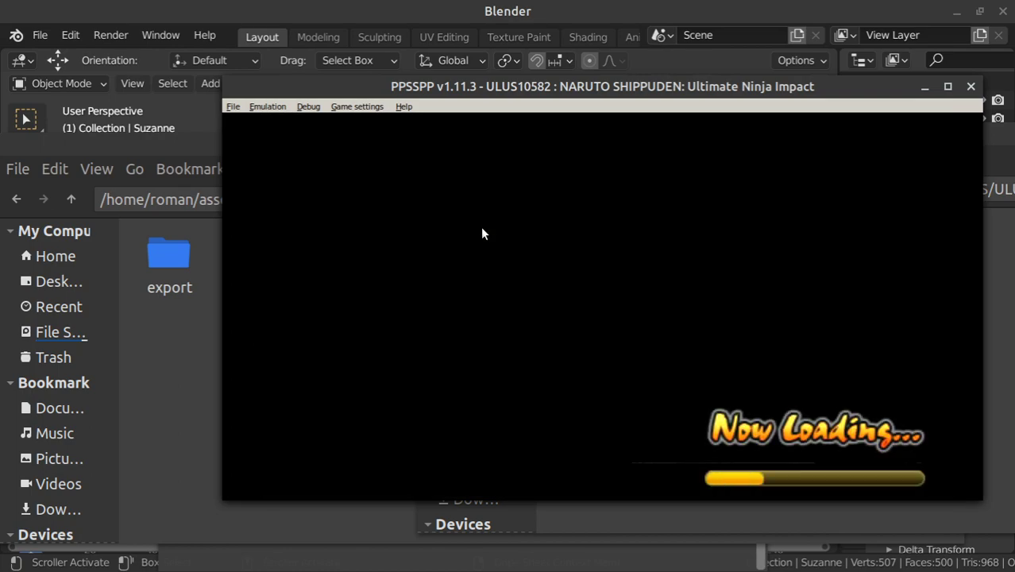
{"action": "key", "text": "z"}
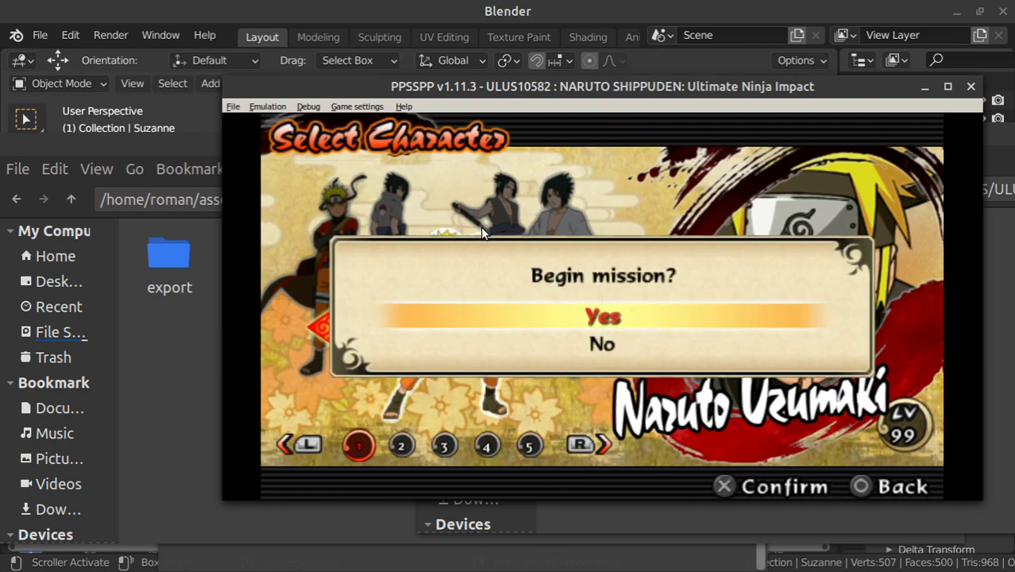
{"action": "key", "text": "z"}
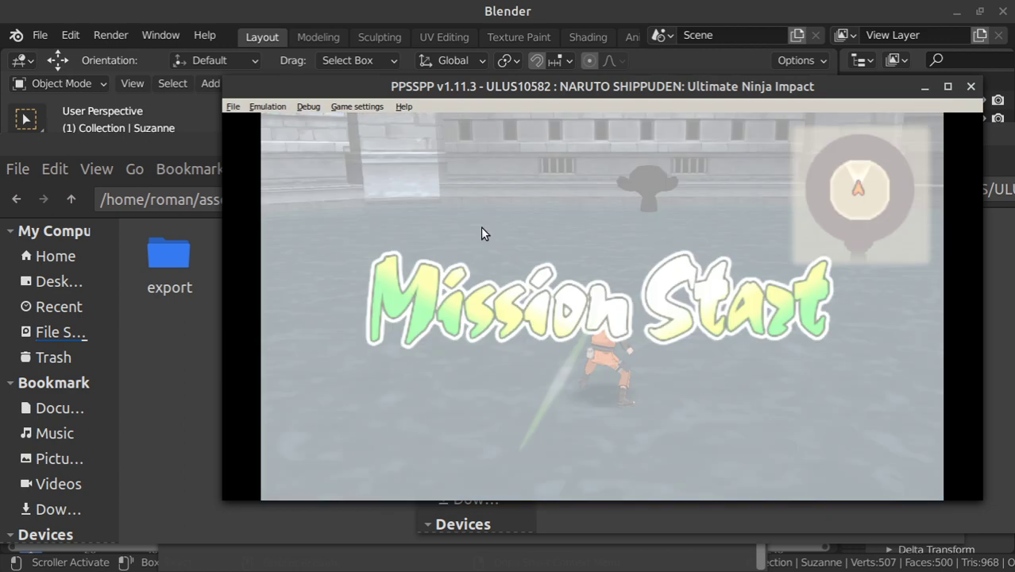
{"action": "key", "text": "Up"}
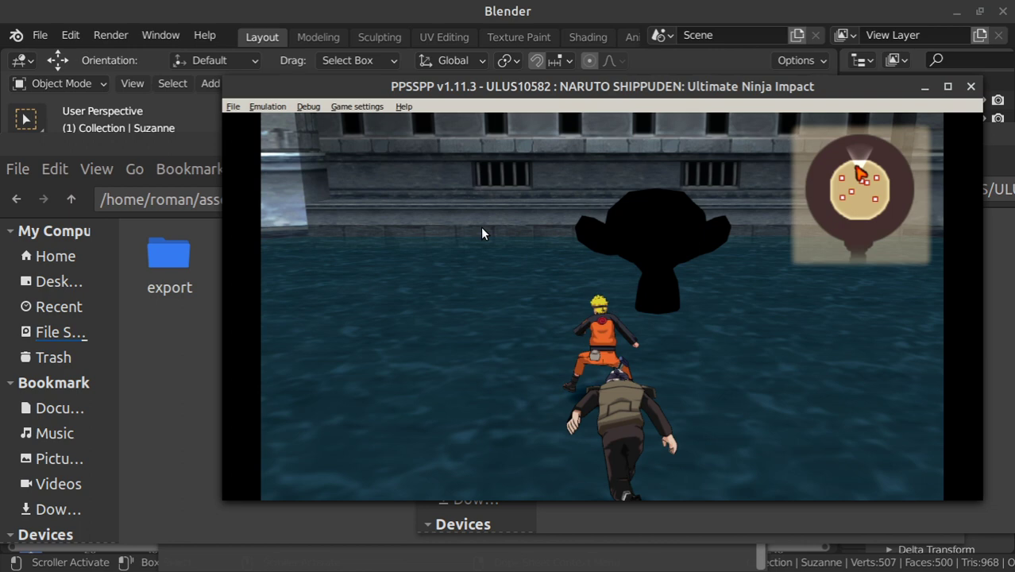
Step: Rerun ./rcjn import -i monkey.fbx -o boxar -j monkey.json, then open monkey.json from the asset folder
{"action": "key", "text": "alt+Tab"}
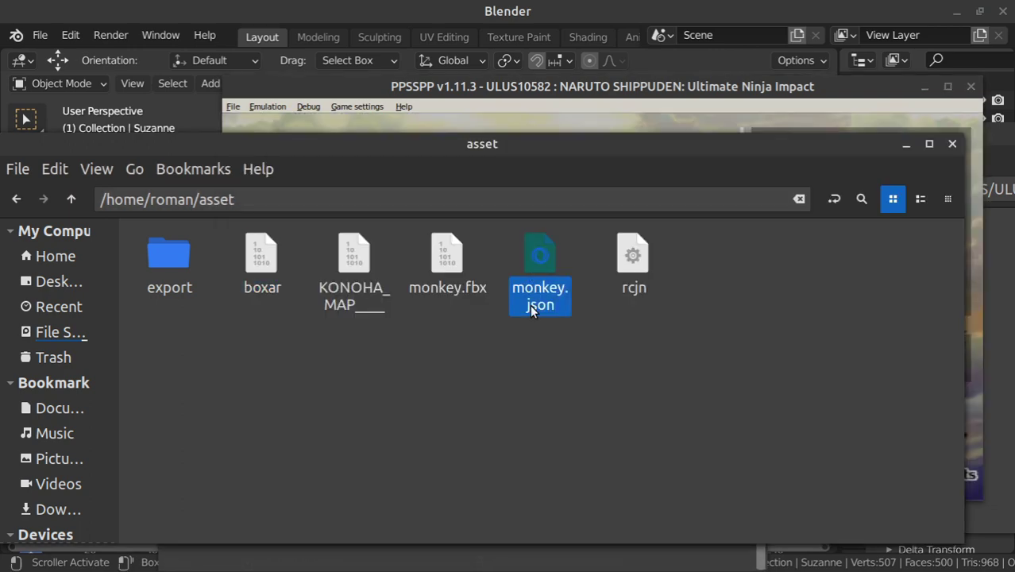
{"action": "left_click", "coordinate": [127, 555]}
{"action": "type", "text": "./rcjn import -i monkey.fbx -o boxar -j monkey.json"}
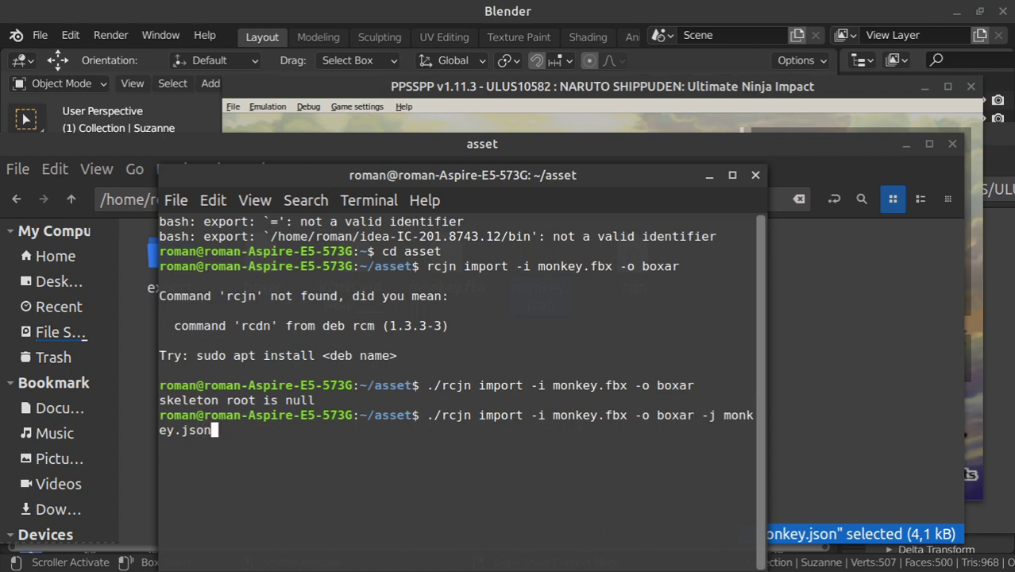
{"action": "left_click", "coordinate": [146, 486]}
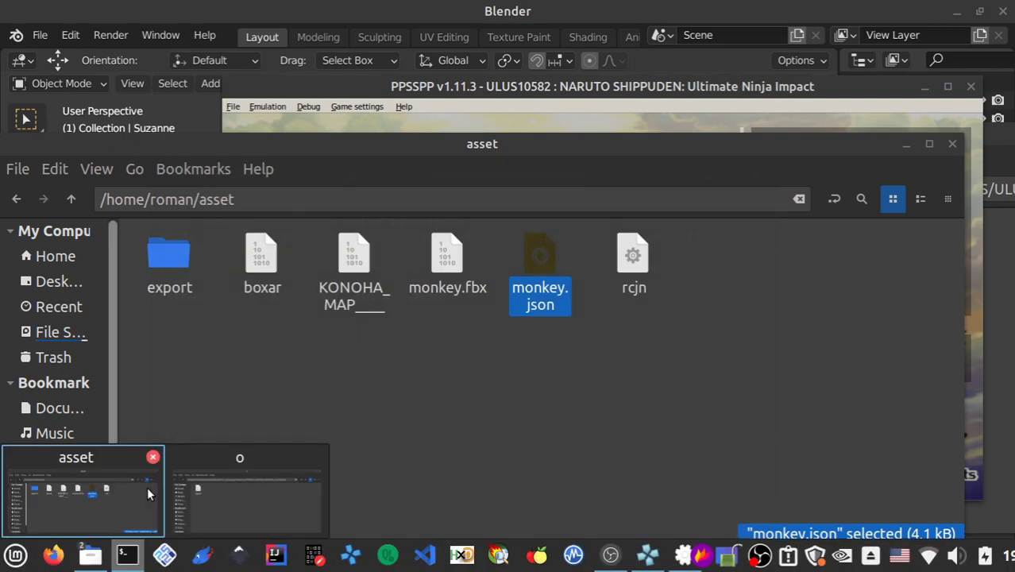
{"action": "left_click", "coordinate": [95, 493]}
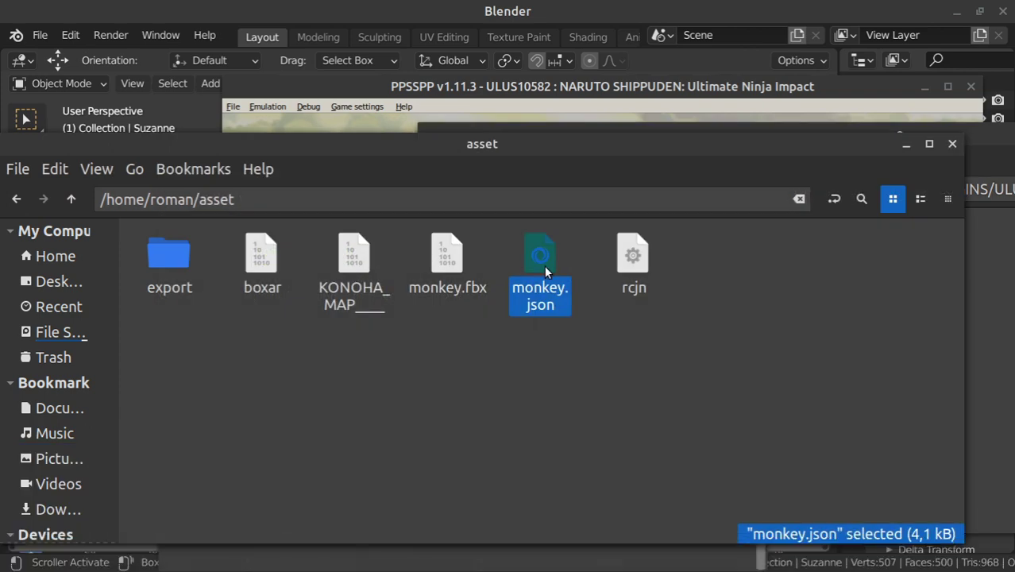
{"action": "double_click", "coordinate": [542, 263]}
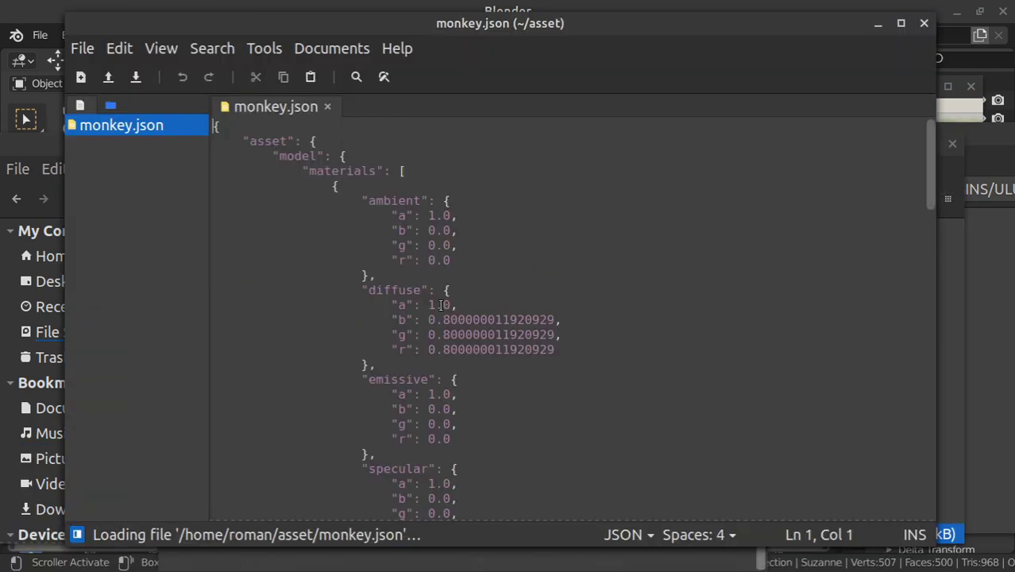
Step: Change the ambient r, g and b values in monkey.json from 0.0 to 0.3 and save
{"action": "scroll", "coordinate": [441, 305], "scroll_direction": "down", "scroll_amount": 1}
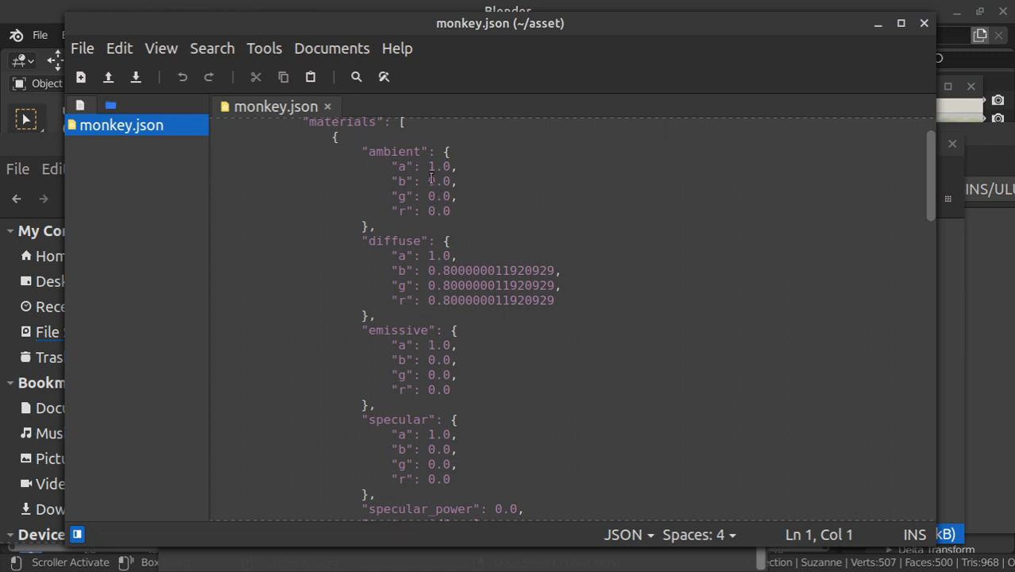
{"action": "type", "text": "3"}
{"action": "double_click", "coordinate": [446, 196]}
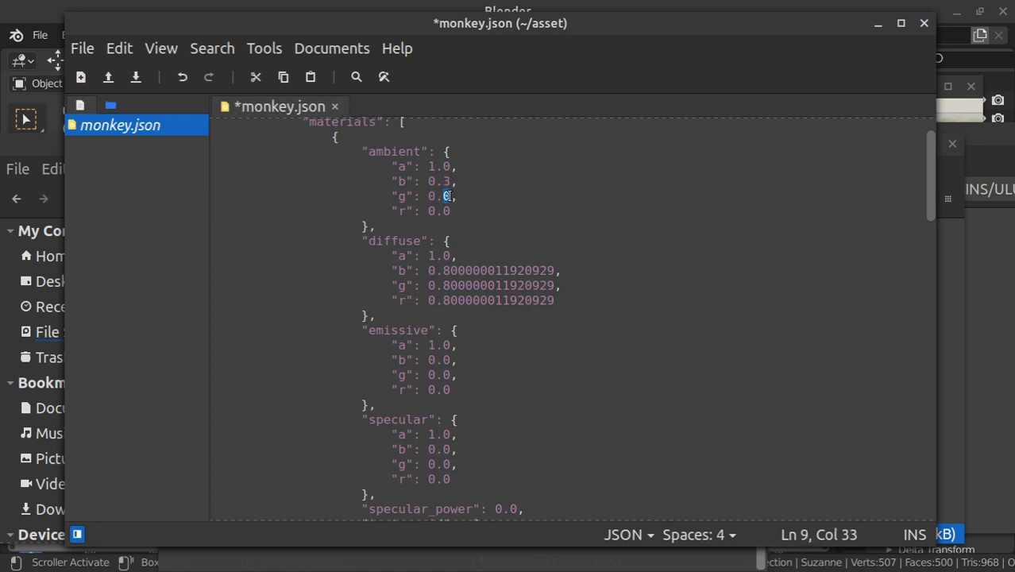
{"action": "type", "text": "3"}
{"action": "scroll", "coordinate": [457, 214], "scroll_direction": "up", "scroll_amount": 1}
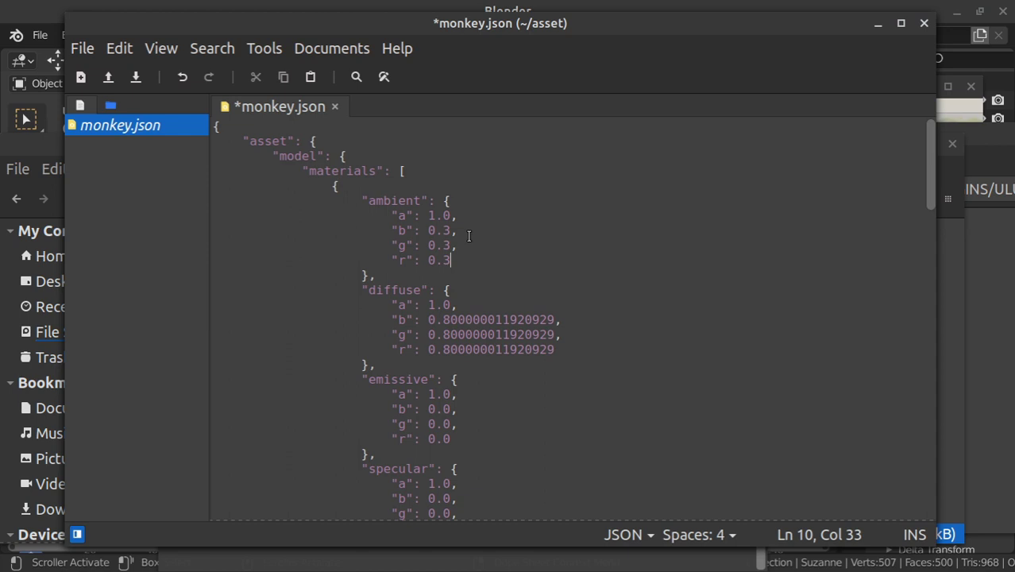
{"action": "key", "text": "ctrl+s"}
{"action": "mouse_move", "coordinate": [462, 33]}
{"action": "left_mouse_down"}
{"action": "mouse_move", "coordinate": [457, 323]}
{"action": "mouse_move", "coordinate": [602, 308]}
{"action": "left_mouse_up"}
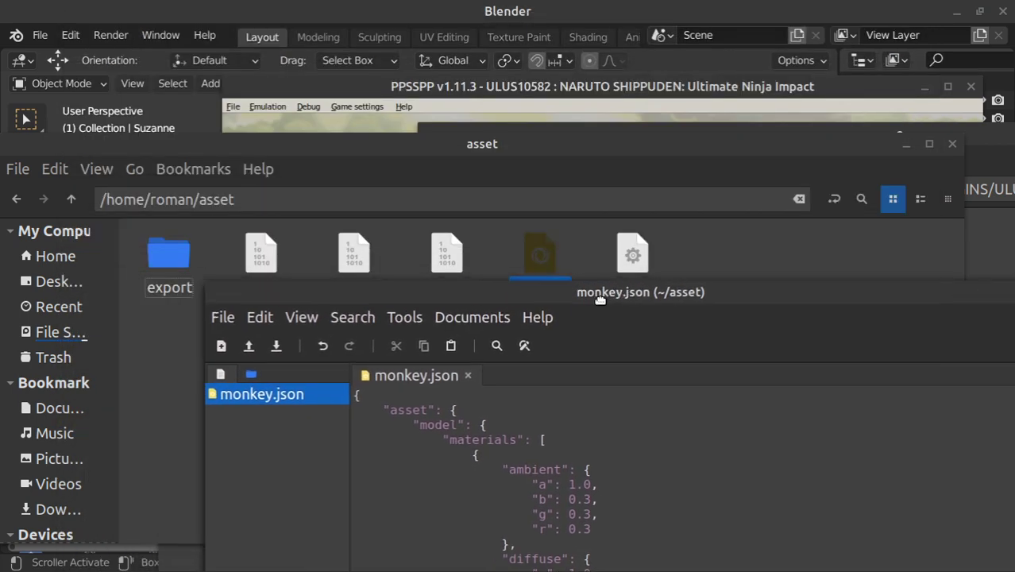
Step: Rebuild boxar by running the rcjn import with monkey.json in Terminal
{"action": "left_click", "coordinate": [124, 559]}
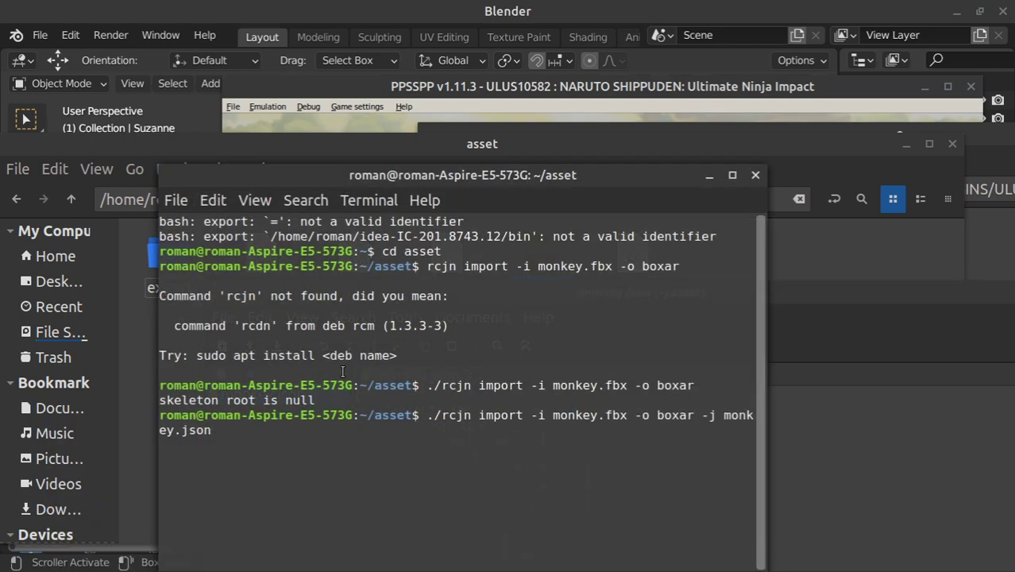
{"action": "key", "text": "Return"}
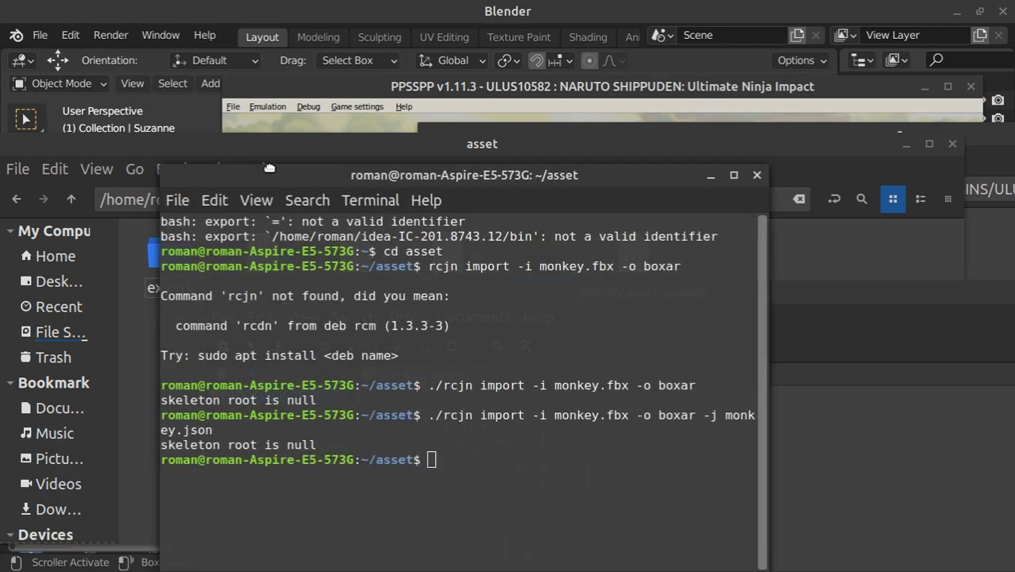
{"action": "key", "text": "alt+F9"}
Step: Copy the rebuilt boxar from the asset folder into the PSP plugins folder
{"action": "left_click", "coordinate": [339, 187]}
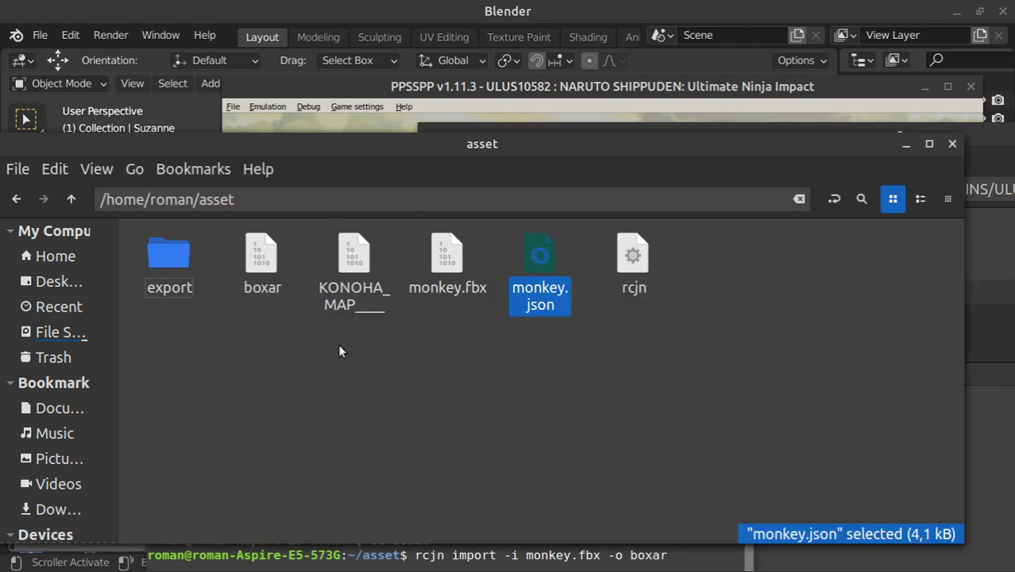
{"action": "left_click", "coordinate": [262, 262]}
{"action": "left_click", "coordinate": [989, 355]}
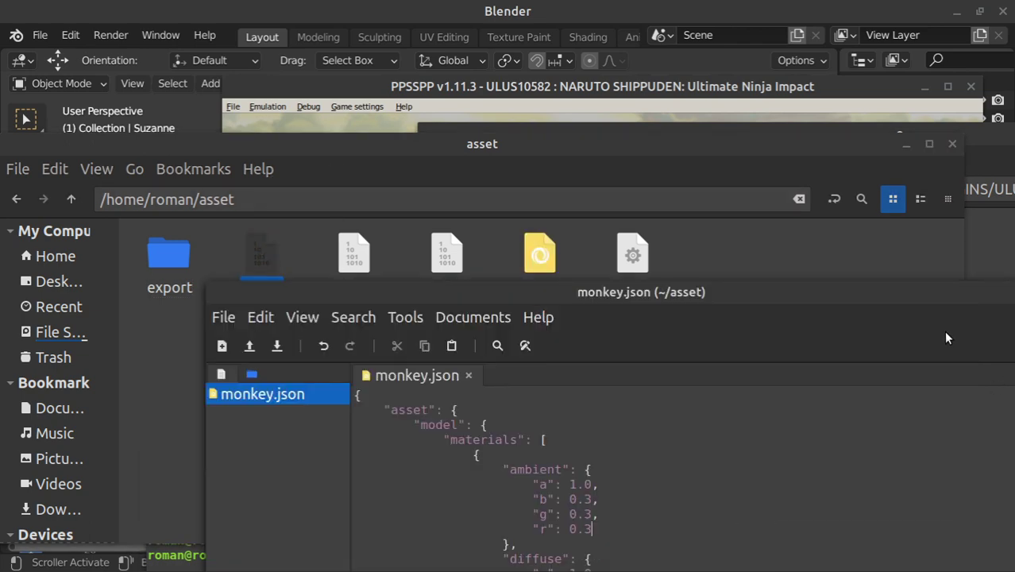
{"action": "left_click", "coordinate": [989, 230]}
{"action": "key", "text": "ctrl+v"}
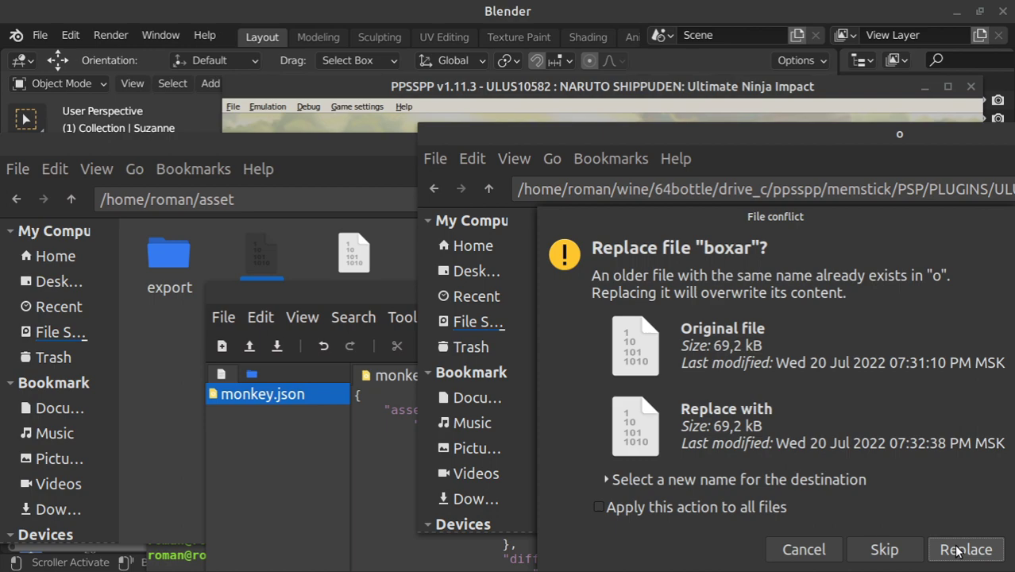
Step: Replace the old boxar, then load save state 1 in PPSSPP and start the mission to view Suzanne
{"action": "left_click", "coordinate": [958, 550]}
{"action": "left_click", "coordinate": [647, 554]}
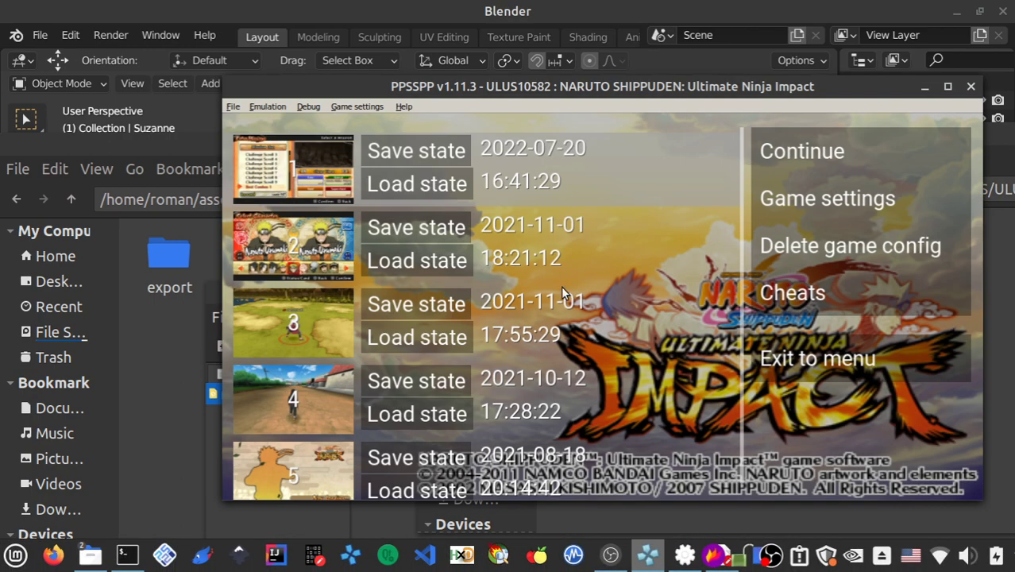
{"action": "key", "text": "Escape"}
{"action": "key", "text": "F4"}
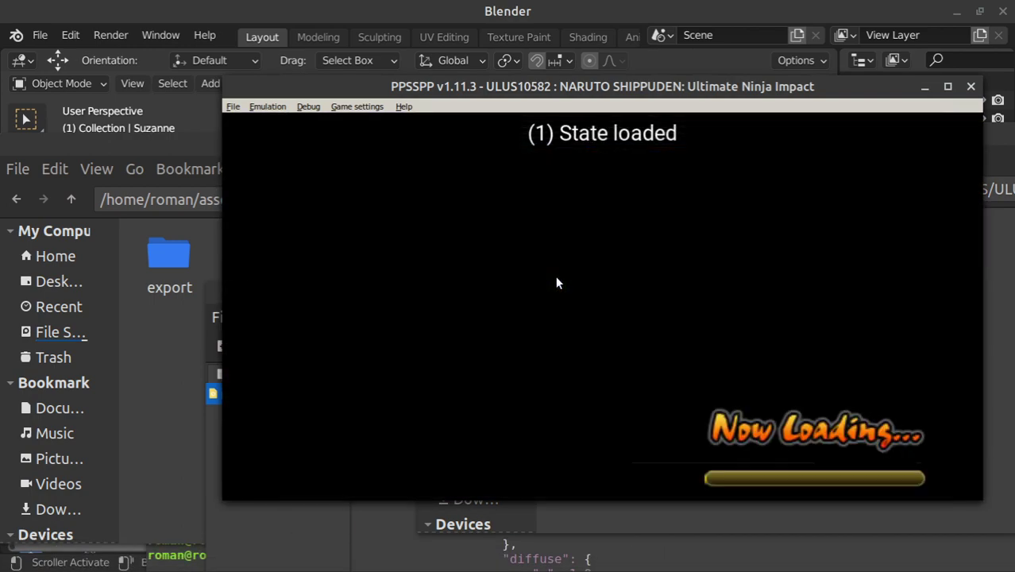
{"action": "key", "text": "grave"}
{"action": "key", "text": "z"}
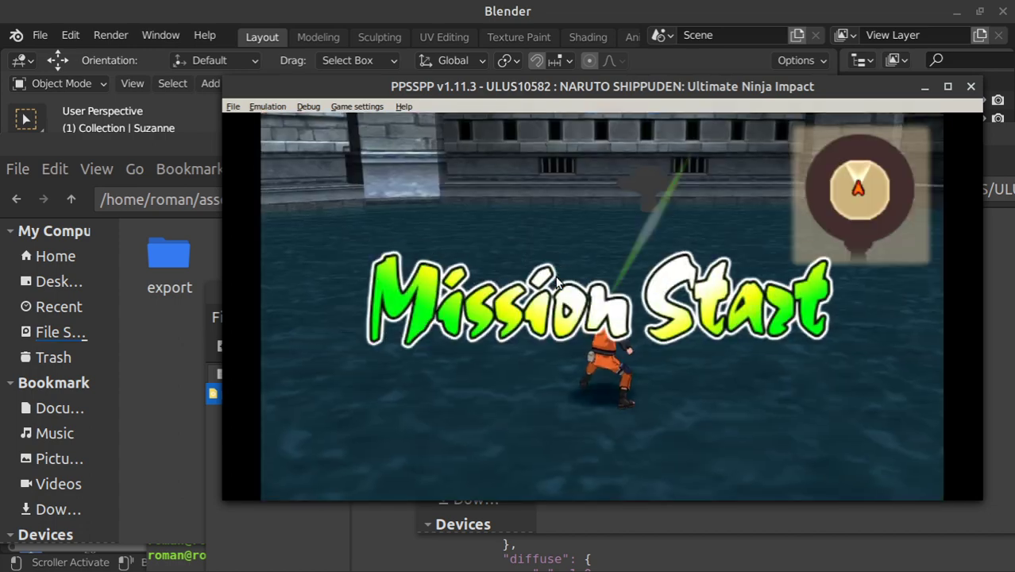
{"action": "key", "text": "grave"}
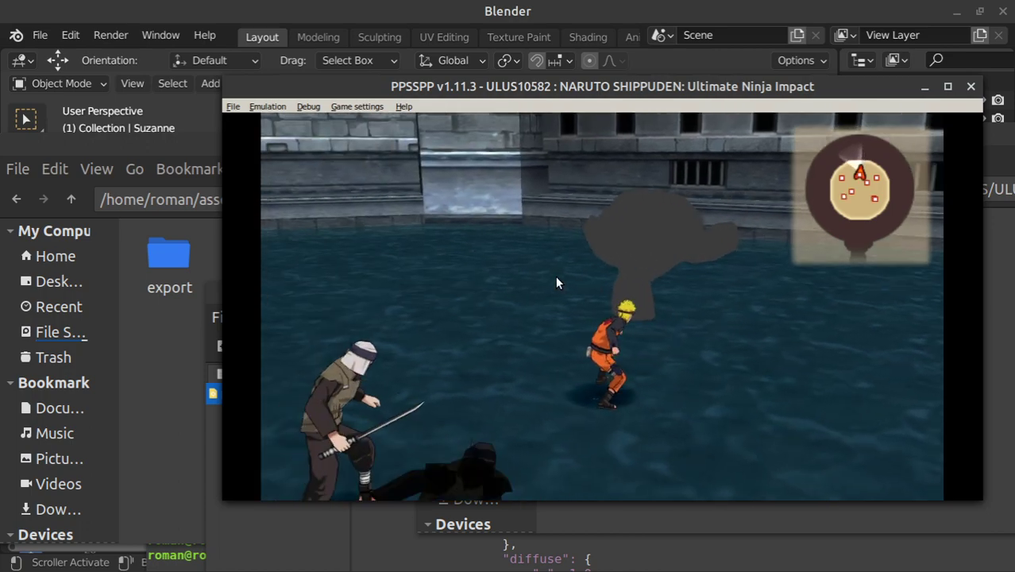
{"action": "key", "text": "Escape"}
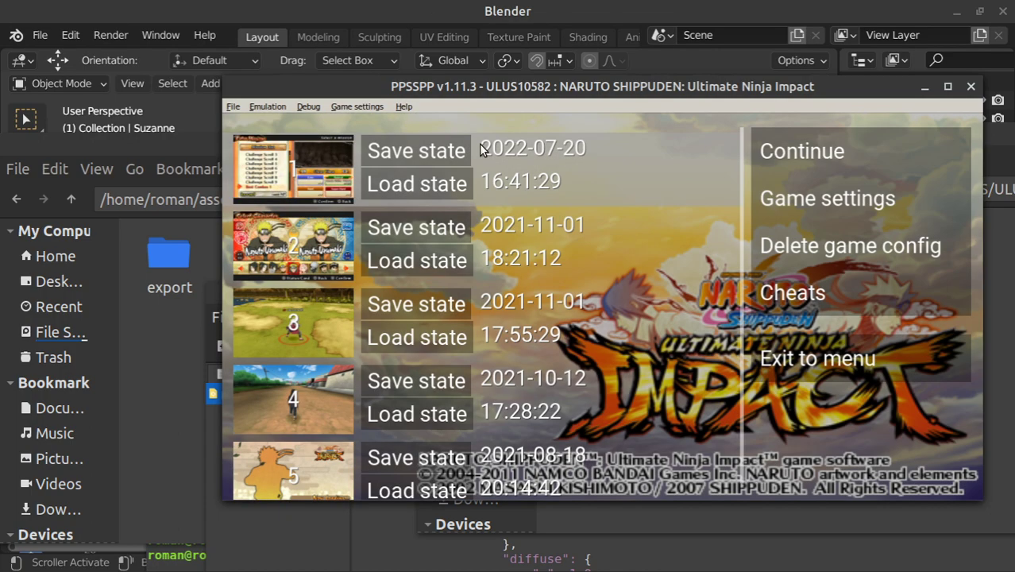
Step: Switch Suzanne into Vertex Paint mode
{"action": "key", "text": "ctrl+Tab"}
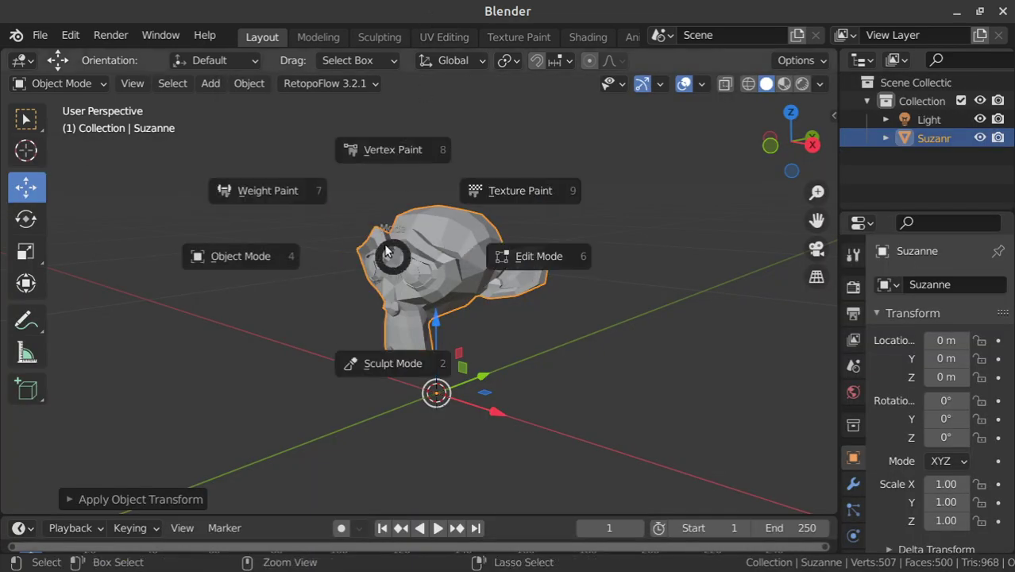
{"action": "left_click", "coordinate": [387, 231]}
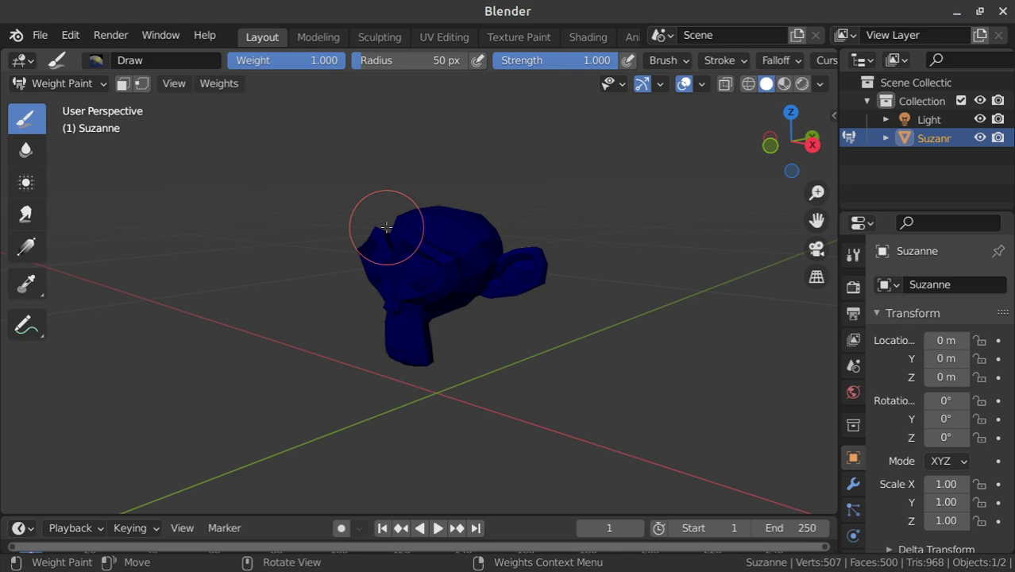
{"action": "key", "text": "ctrl+Tab"}
{"action": "left_click", "coordinate": [380, 119]}
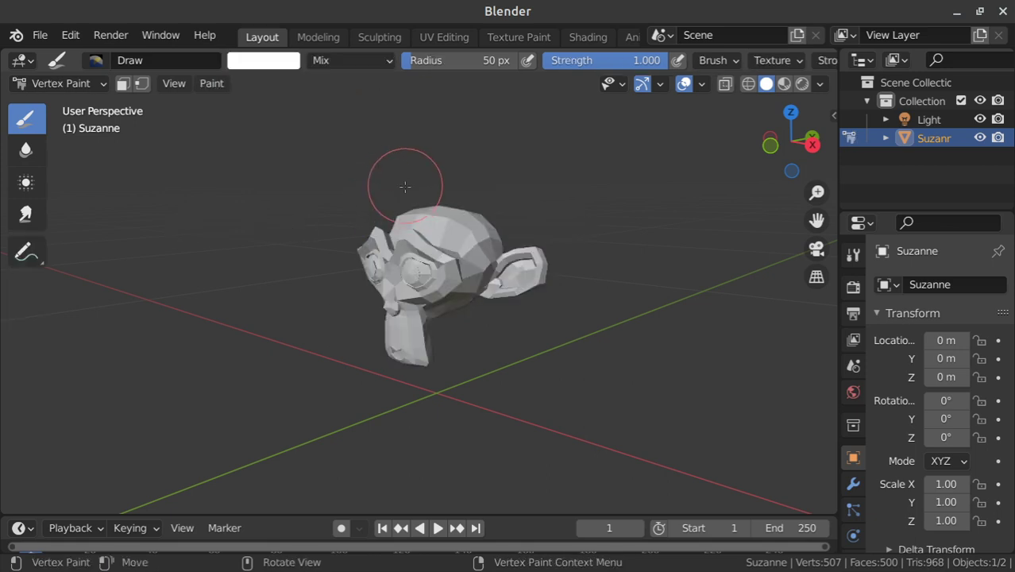
Step: Paint Suzanne's eyes, nose and forehead blue
{"action": "middle_click_drag", "start_coordinate": [404, 174], "coordinate": [444, 206]}
{"action": "left_click", "coordinate": [284, 62]}
{"action": "left_click", "coordinate": [355, 113]}
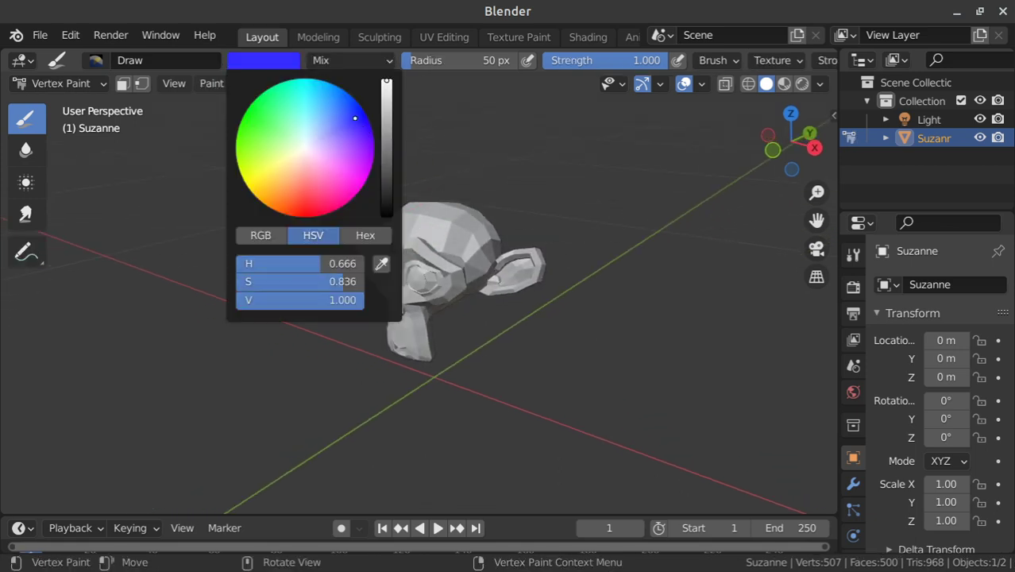
{"action": "middle_click_drag", "start_coordinate": [532, 181], "coordinate": [400, 286]}
{"action": "left_click", "coordinate": [399, 286]}
{"action": "left_click_drag", "start_coordinate": [399, 285], "coordinate": [406, 270]}
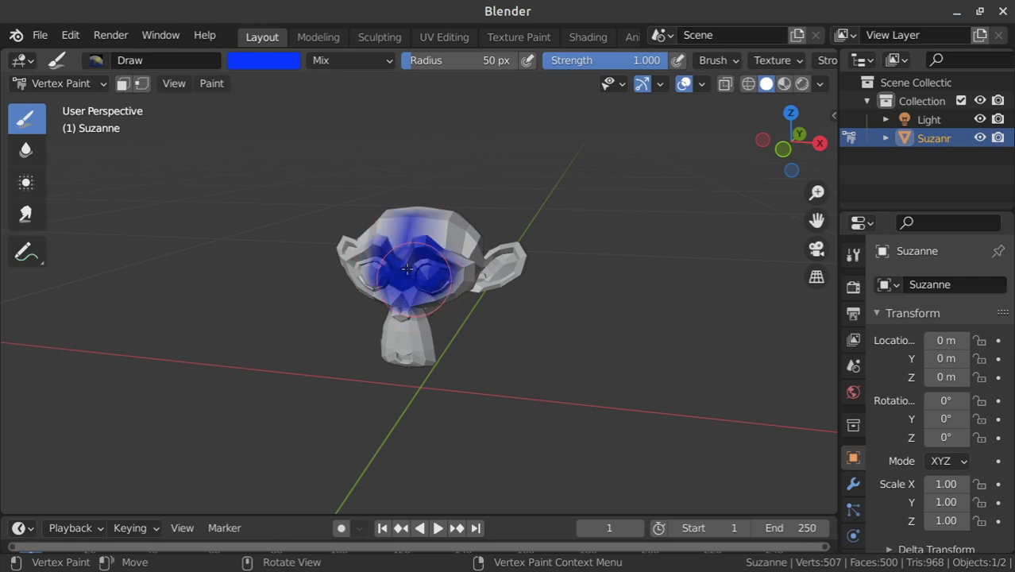
Step: Paint Suzanne's ears magenta
{"action": "left_click", "coordinate": [284, 62]}
{"action": "left_click", "coordinate": [356, 178]}
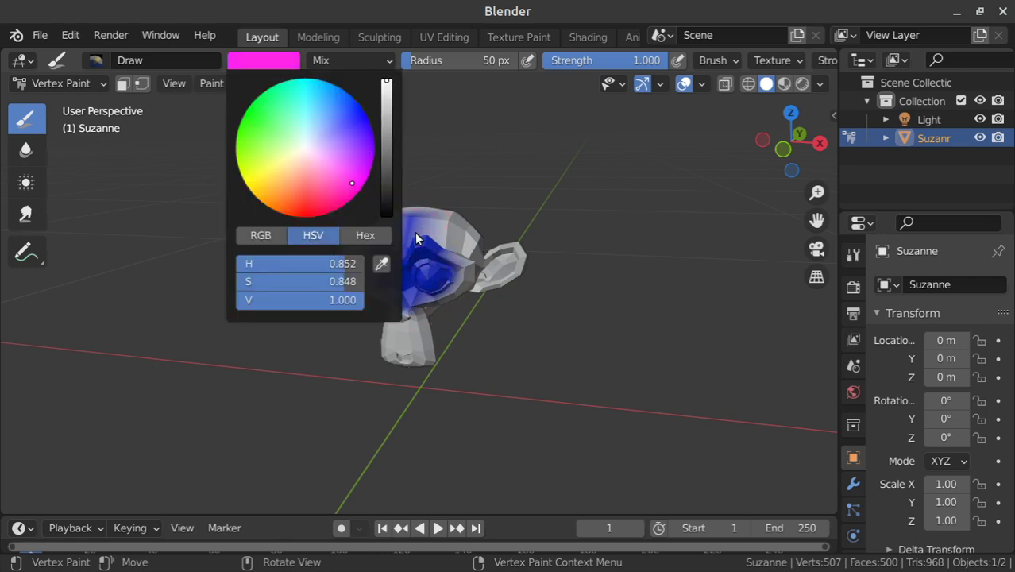
{"action": "left_click_drag", "start_coordinate": [496, 246], "coordinate": [508, 270]}
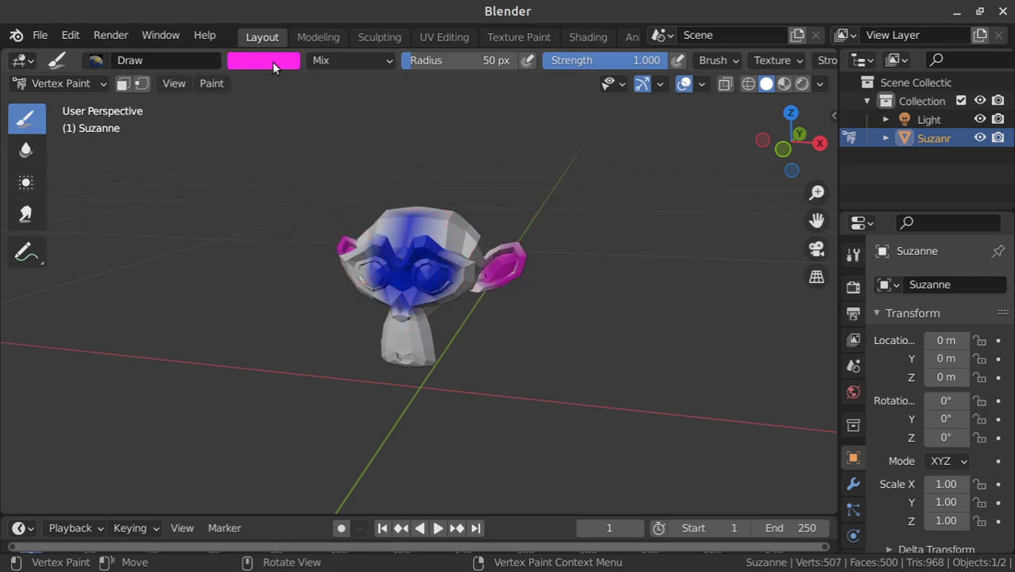
Step: Export the painted model as FBX, overwriting monkey.fbx
{"action": "left_click", "coordinate": [40, 35]}
{"action": "mouse_move", "coordinate": [69, 304]}
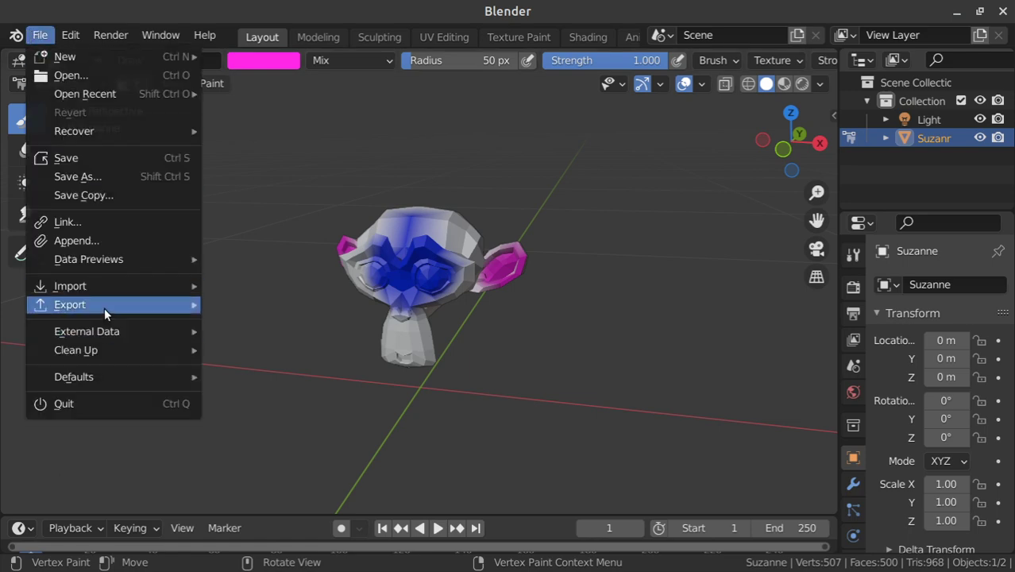
{"action": "left_click", "coordinate": [262, 156]}
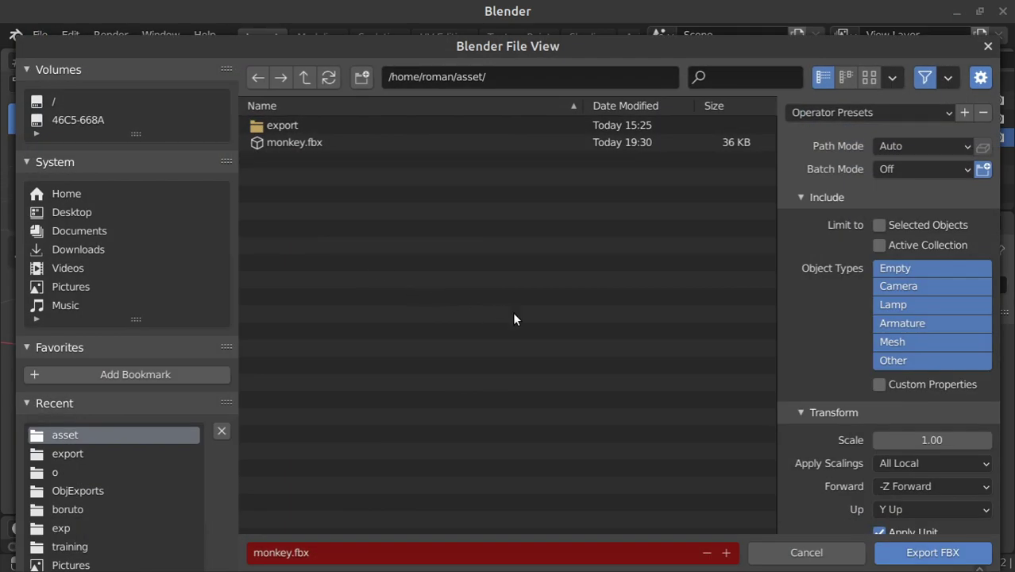
{"action": "scroll", "coordinate": [852, 440], "scroll_direction": "down", "scroll_amount": 5}
{"action": "left_click", "coordinate": [917, 548]}
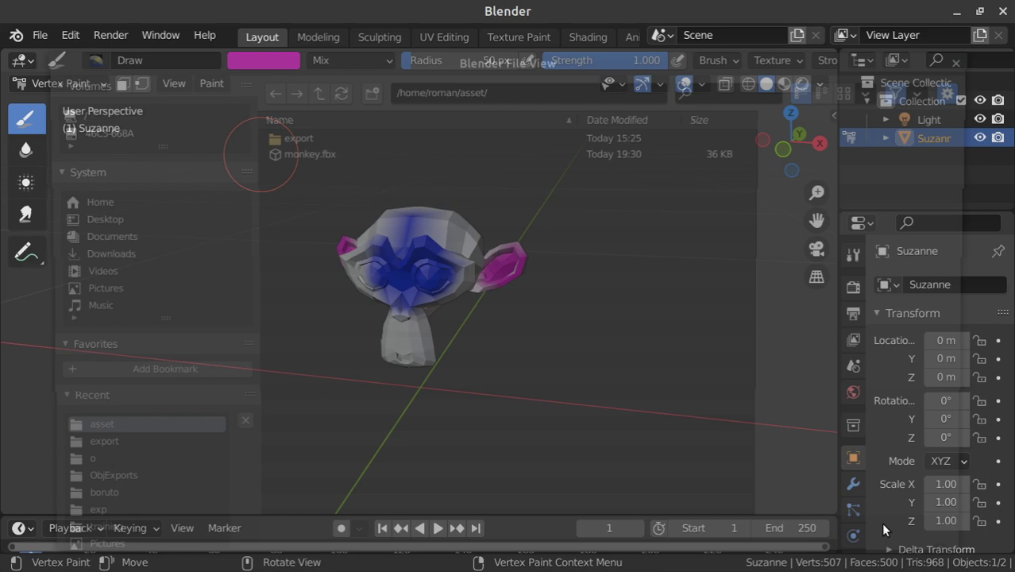
Step: Rerun the rcjn import command to produce a new boxar
{"action": "left_click", "coordinate": [131, 553]}
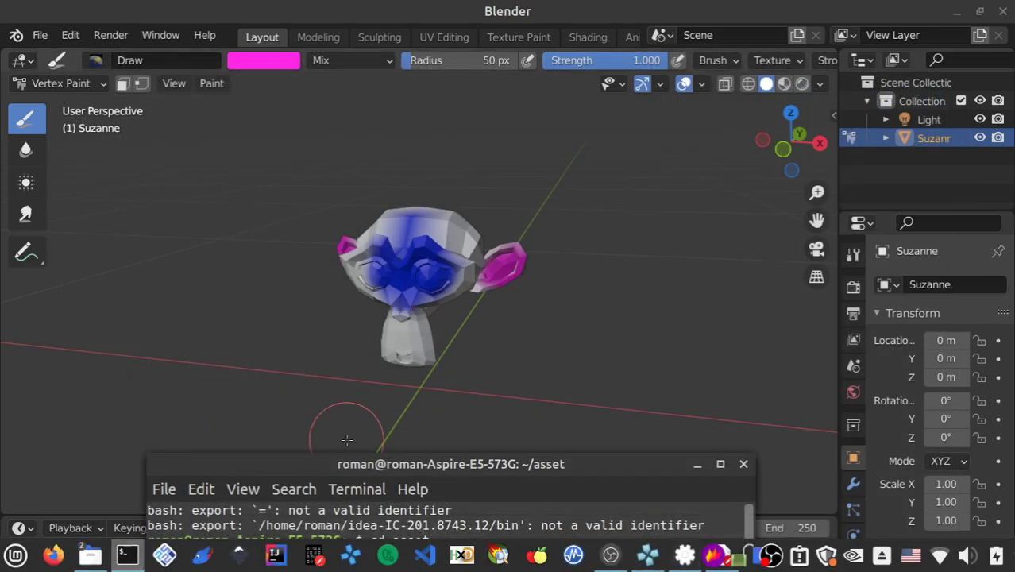
{"action": "key", "text": "Up"}
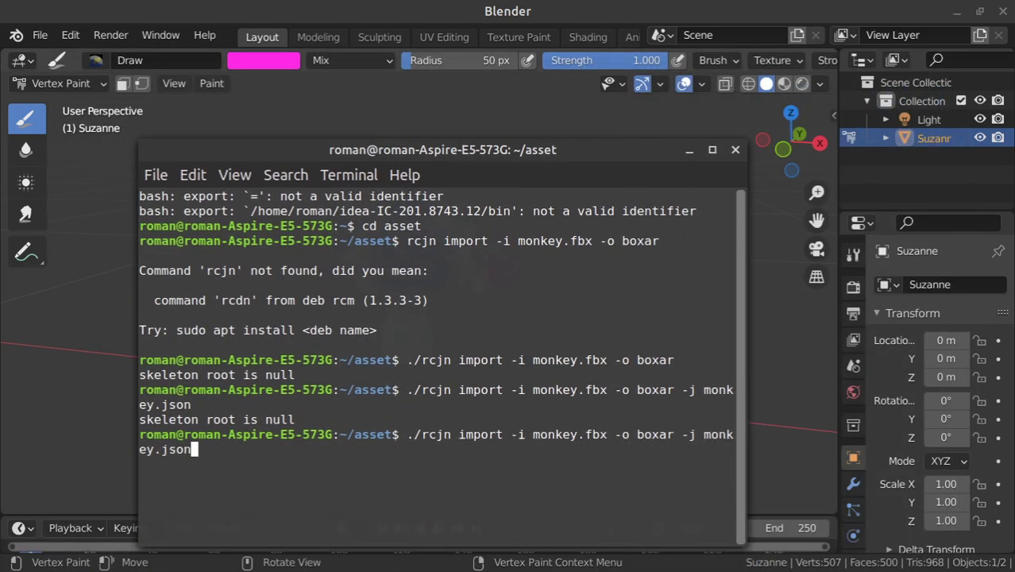
{"action": "key", "text": "Return"}
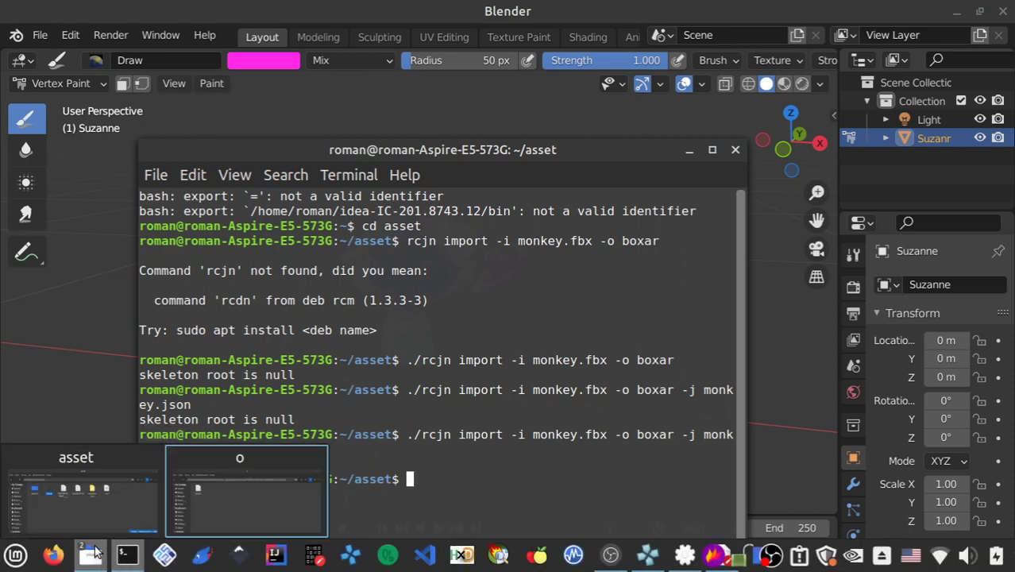
Step: Paste the new boxar into the PSP plugins folder, replacing the old one
{"action": "left_click", "coordinate": [100, 516]}
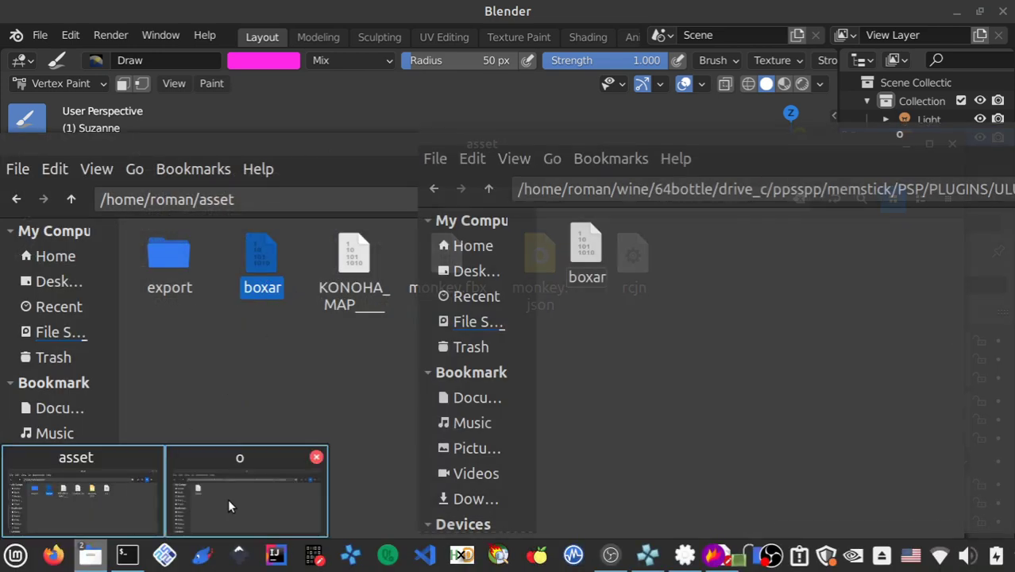
{"action": "left_click", "coordinate": [228, 498]}
{"action": "key", "text": "ctrl+v"}
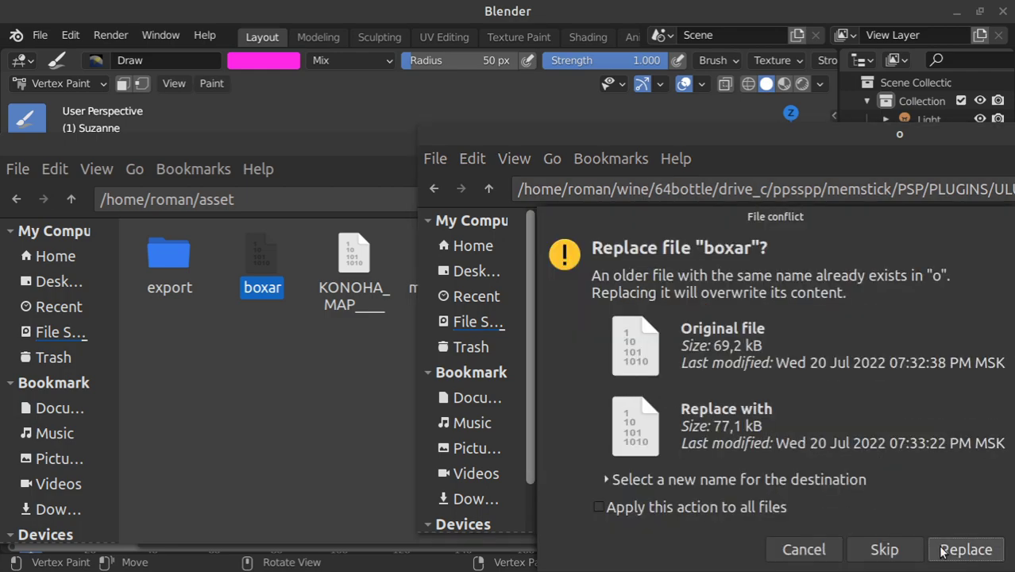
{"action": "left_click", "coordinate": [964, 549]}
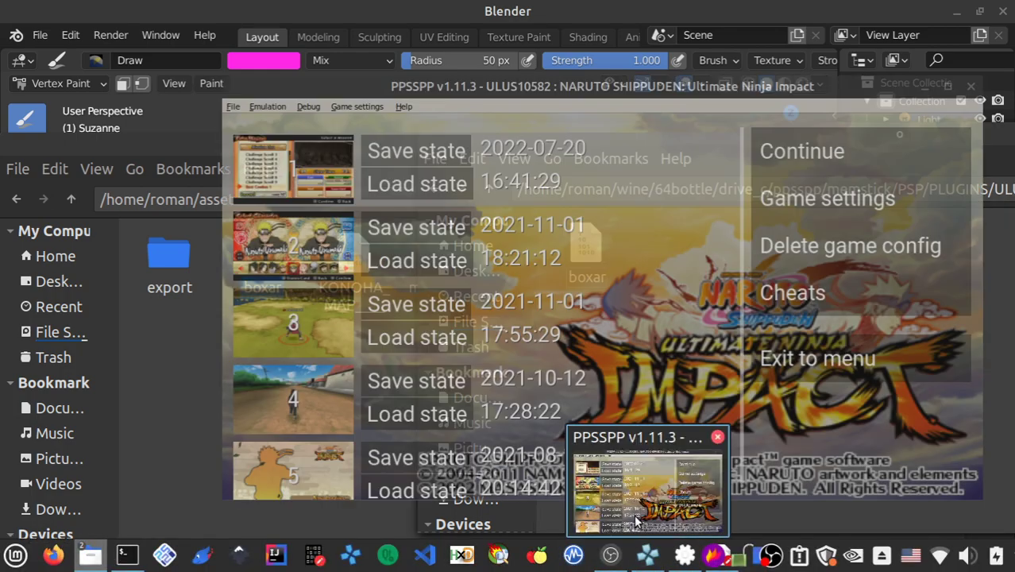
{"action": "left_click", "coordinate": [646, 489]}
Step: Load save state 1 and fast-forward into the mission to see the blue and magenta Suzanne
{"action": "key", "text": "F4"}
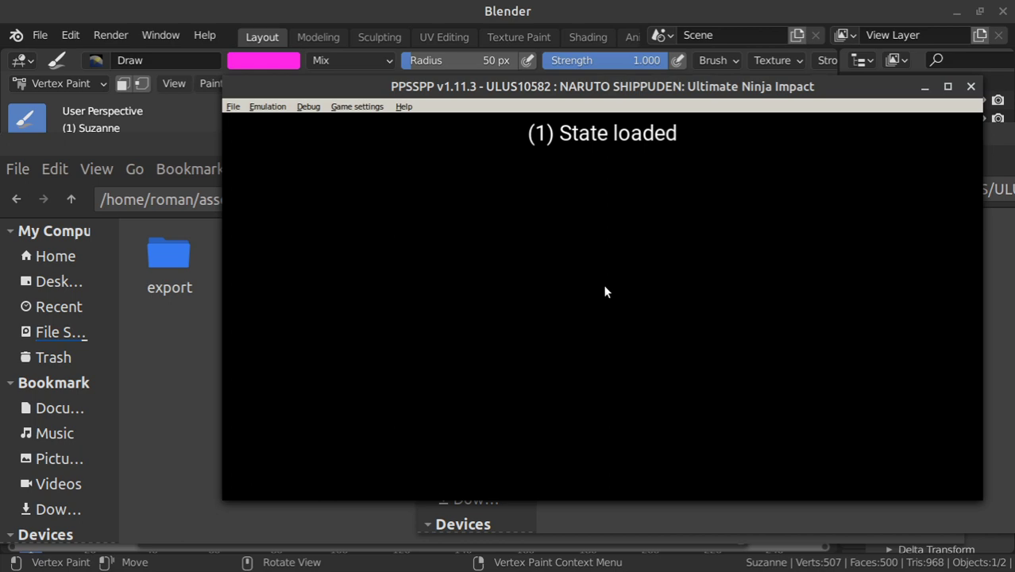
{"action": "key", "text": "grave"}
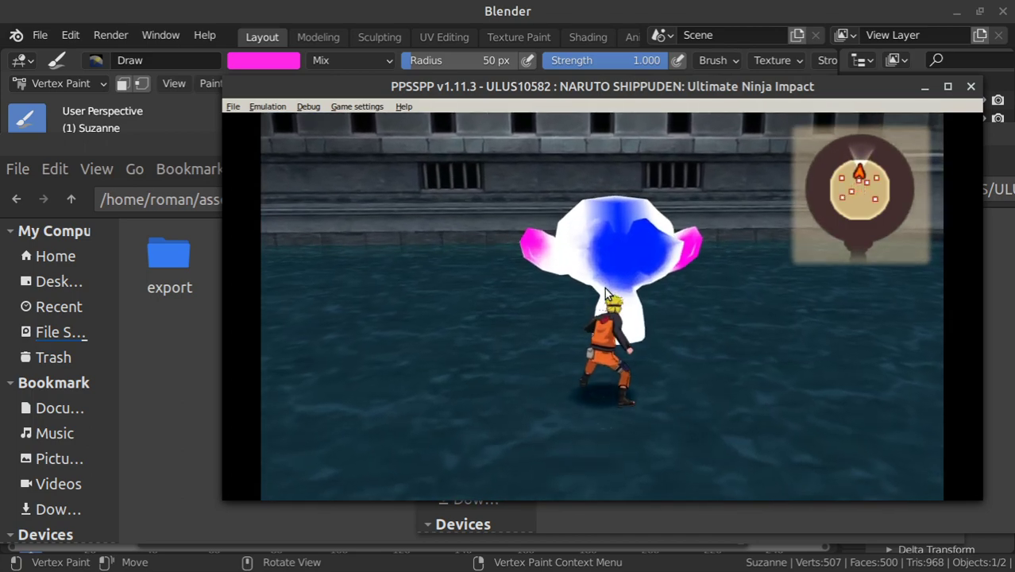
{"action": "key", "text": "Escape"}
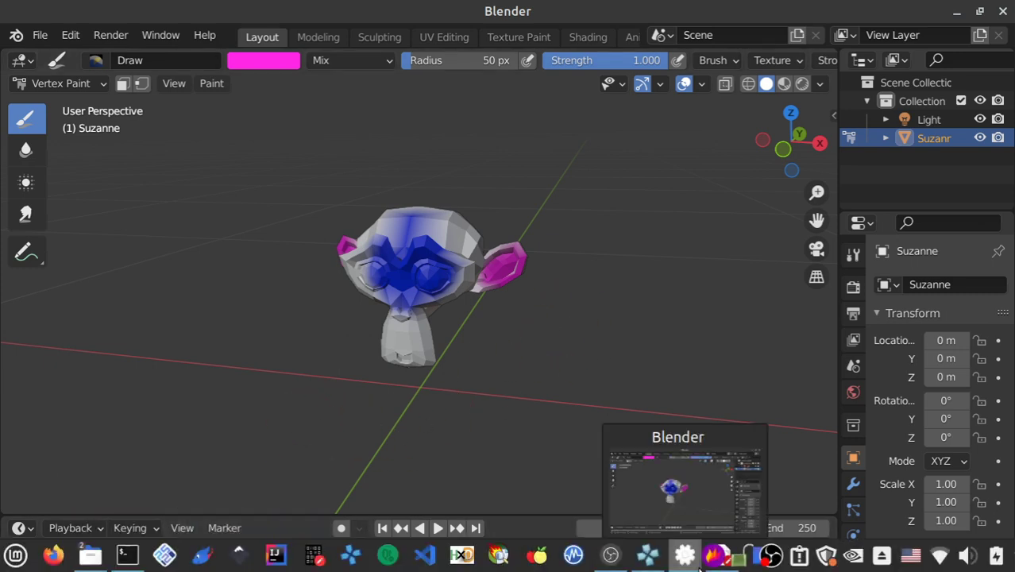
Step: Set kUseDynamicMaterial to true in monkey.json and save it
{"action": "key", "text": "alt+Tab"}
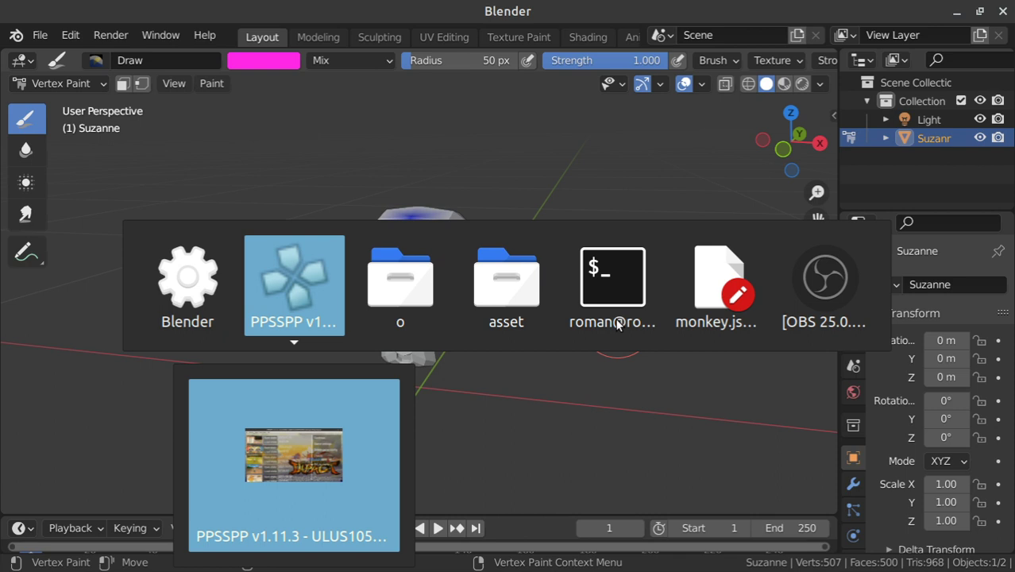
{"action": "key", "text": "alt+Tab"}
{"action": "key", "text": "alt+Tab"}
{"action": "key", "text": "alt+Tab"}
{"action": "key", "text": "alt+Tab"}
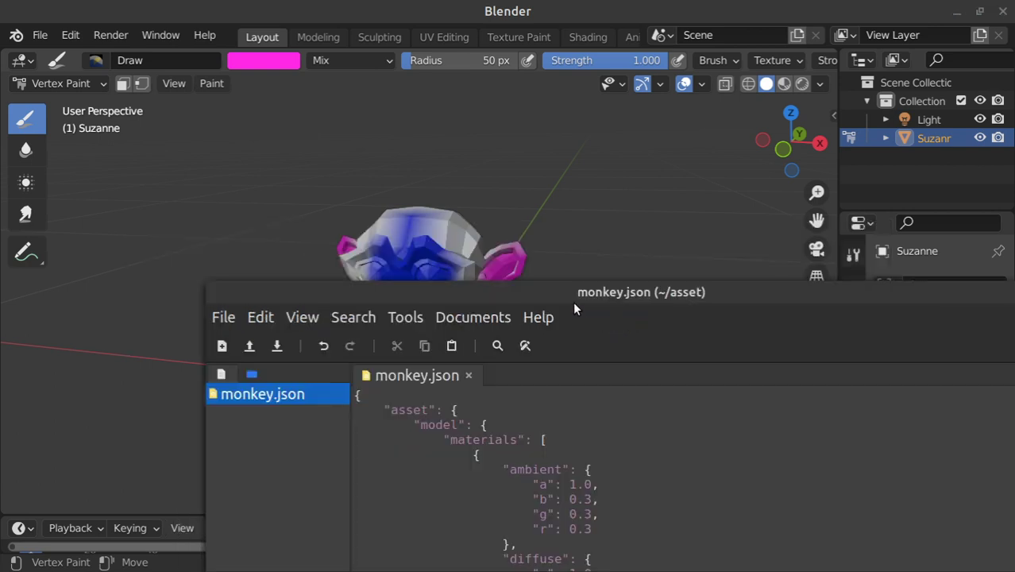
{"action": "scroll", "coordinate": [481, 392], "scroll_direction": "down", "scroll_amount": 4}
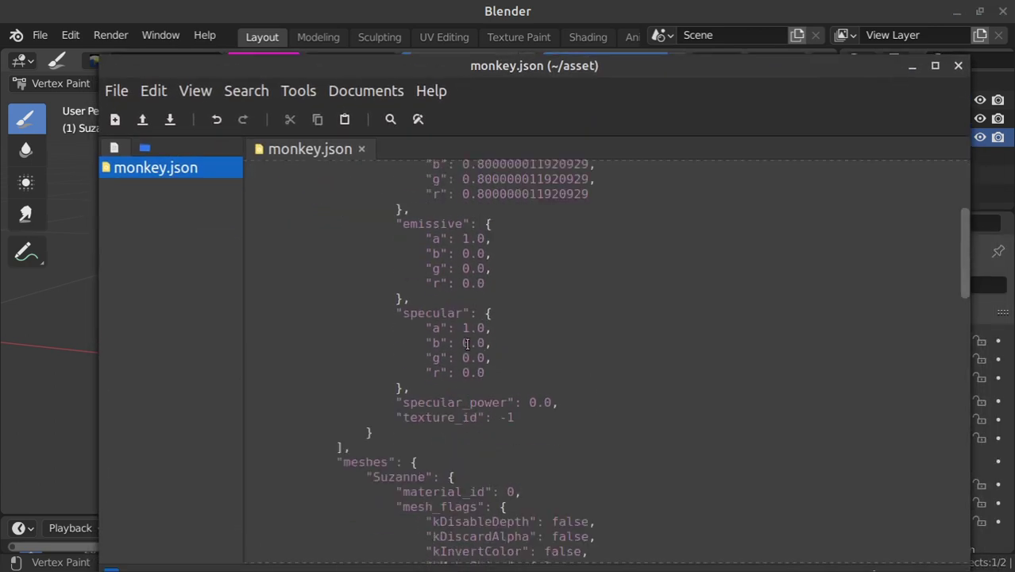
{"action": "scroll", "coordinate": [471, 354], "scroll_direction": "down", "scroll_amount": 4}
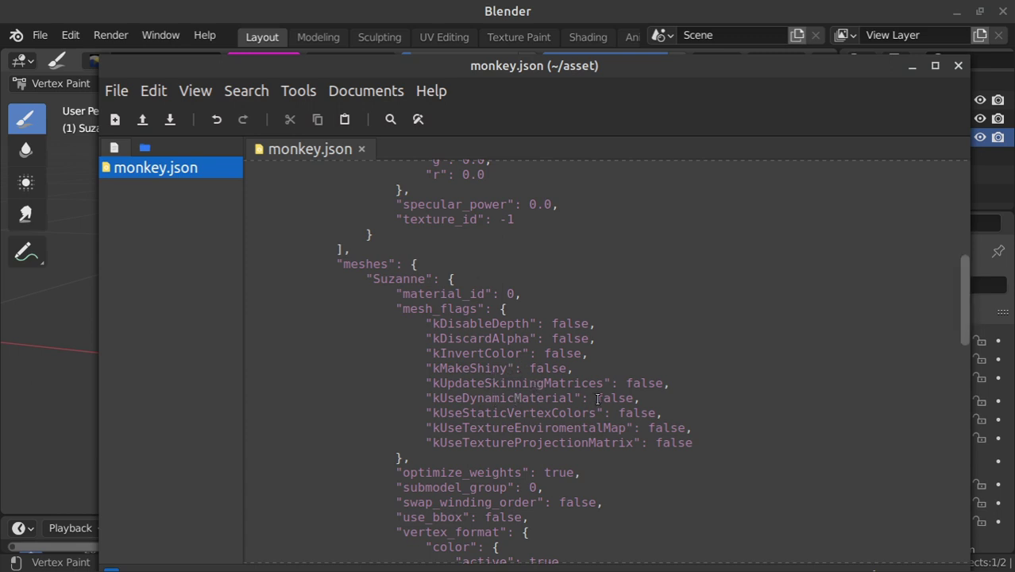
{"action": "type", "text": "tru"}
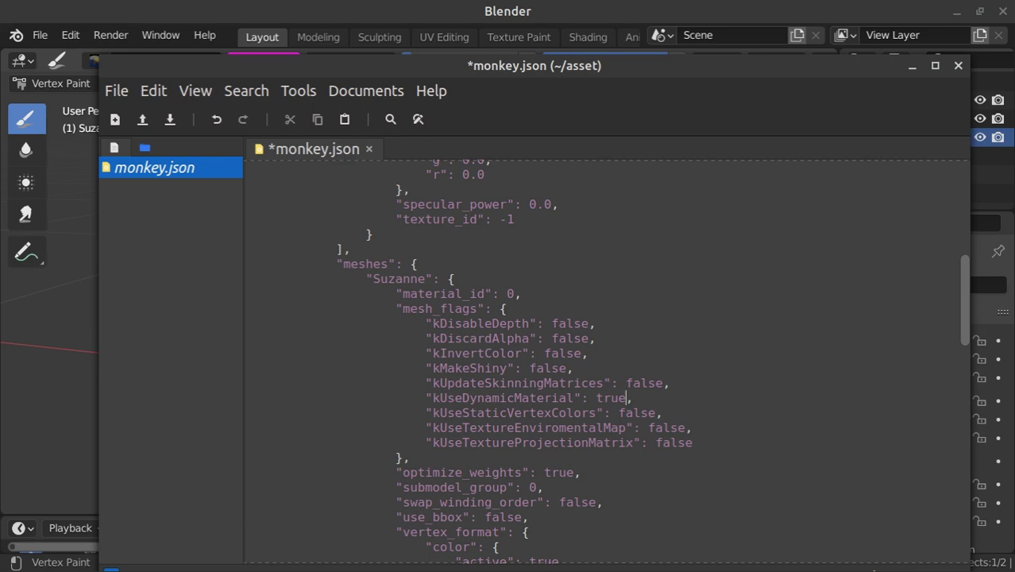
{"action": "key", "text": "ctrl+s"}
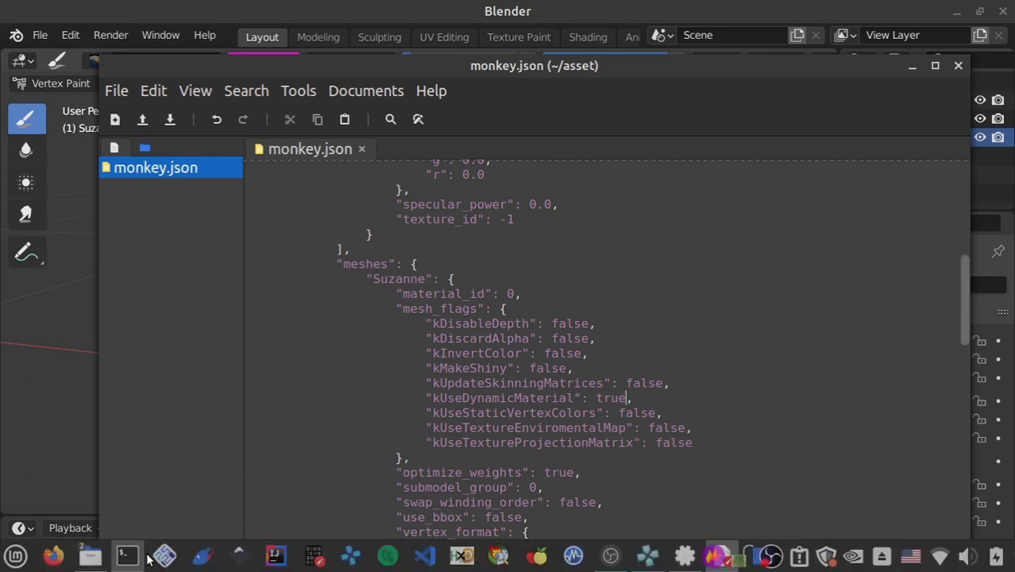
Step: Rerun the rcjn import command to rebuild boxar
{"action": "left_click", "coordinate": [127, 555]}
{"action": "key", "text": "Up"}
{"action": "key", "text": "Return"}
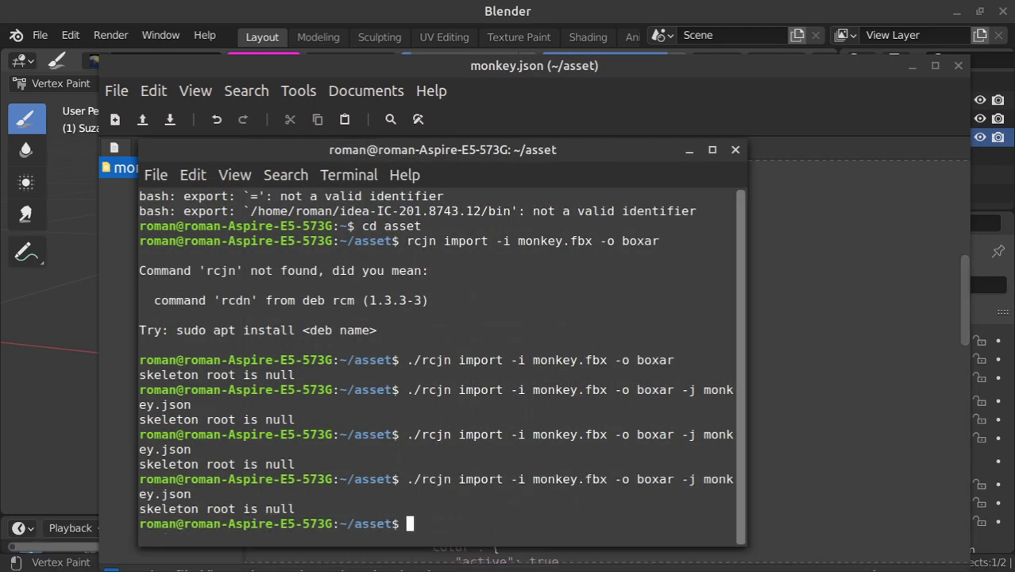
{"action": "mouse_move", "coordinate": [90, 556]}
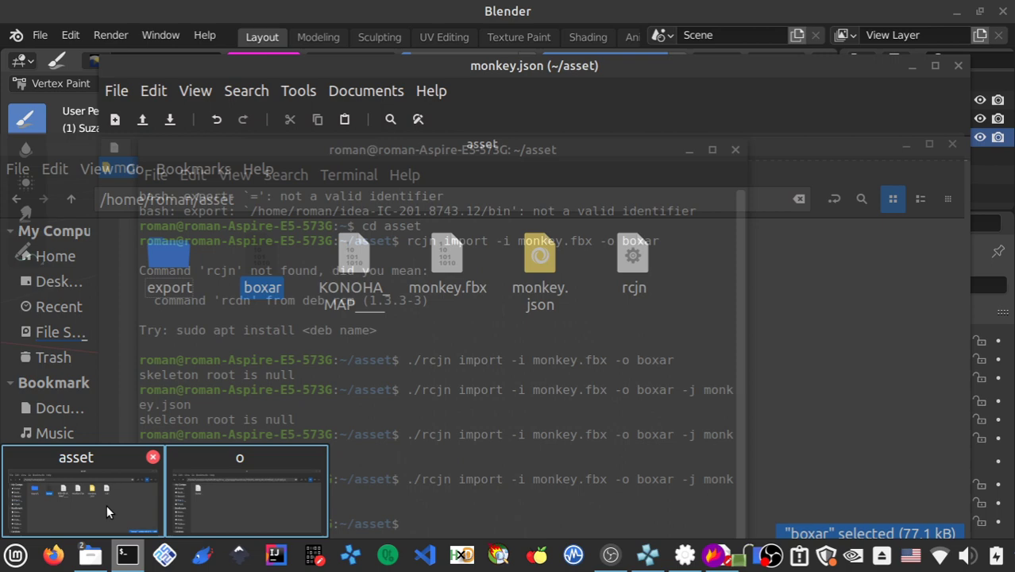
Step: Copy the rebuilt boxar into the PSP plugins folder, replacing the old file
{"action": "left_click", "coordinate": [119, 500]}
{"action": "left_click", "coordinate": [258, 274]}
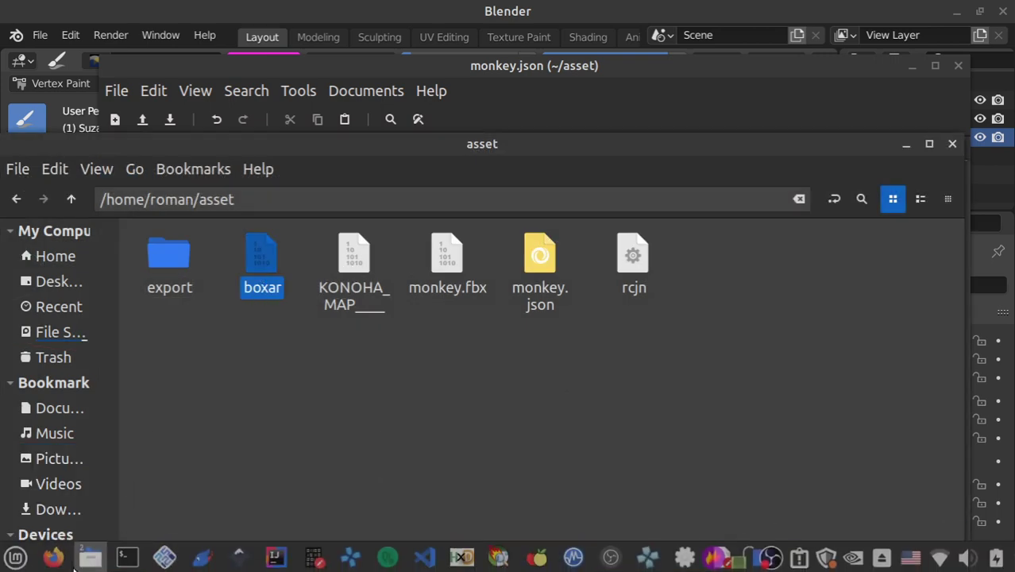
{"action": "left_click", "coordinate": [246, 493]}
{"action": "key", "text": "ctrl+v"}
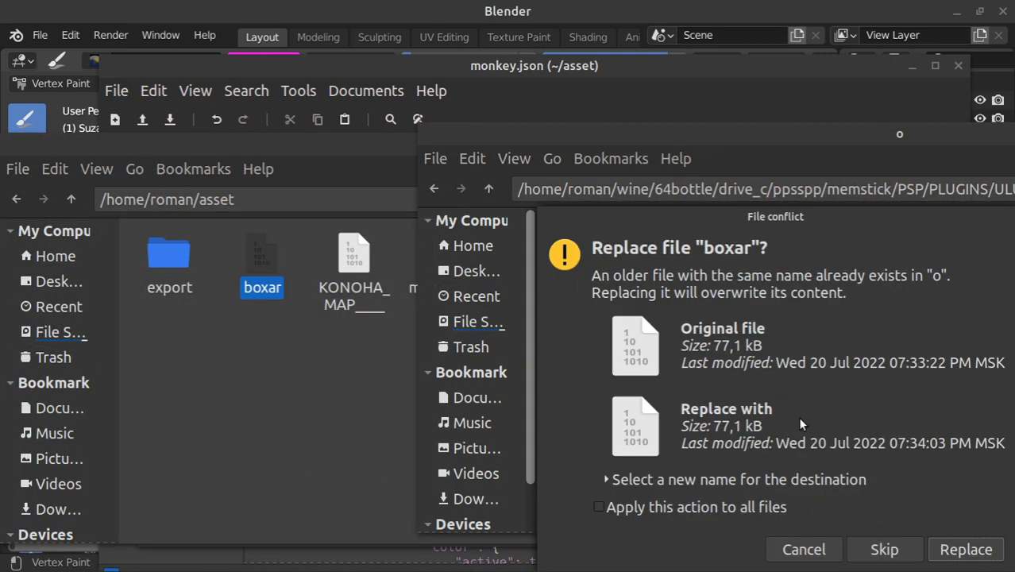
{"action": "left_click", "coordinate": [956, 549]}
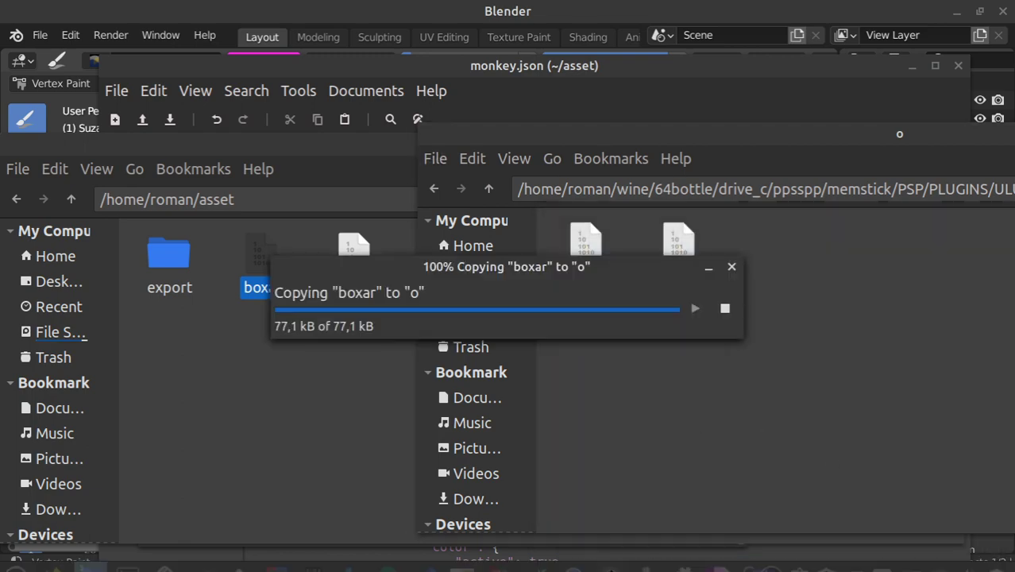
Step: Load save state 1 and fast-forward through character select into the mission at normal speed
{"action": "left_click", "coordinate": [648, 554]}
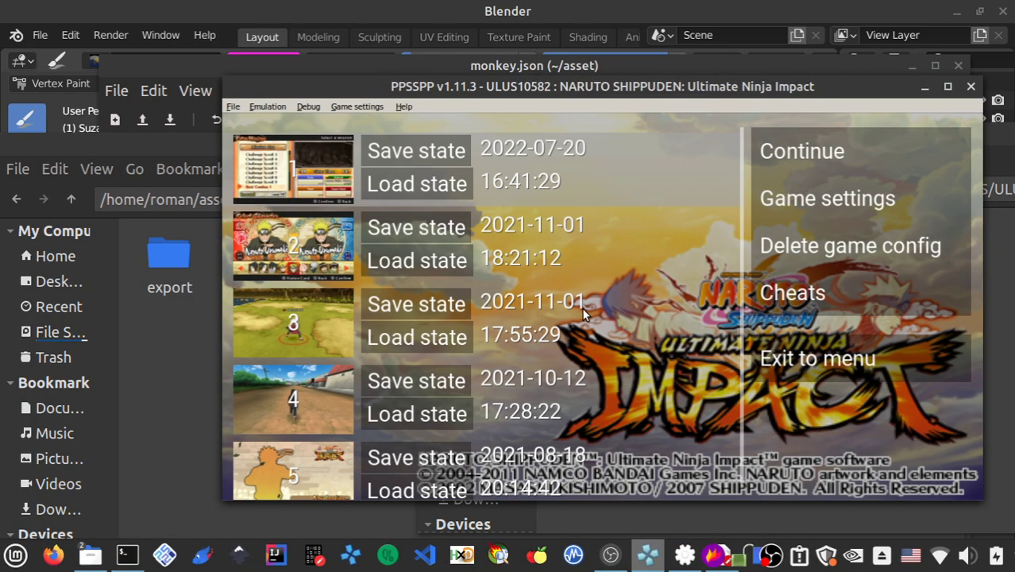
{"action": "key", "text": "Escape"}
{"action": "key", "text": "F4"}
{"action": "key", "text": "z"}
{"action": "key", "text": "grave"}
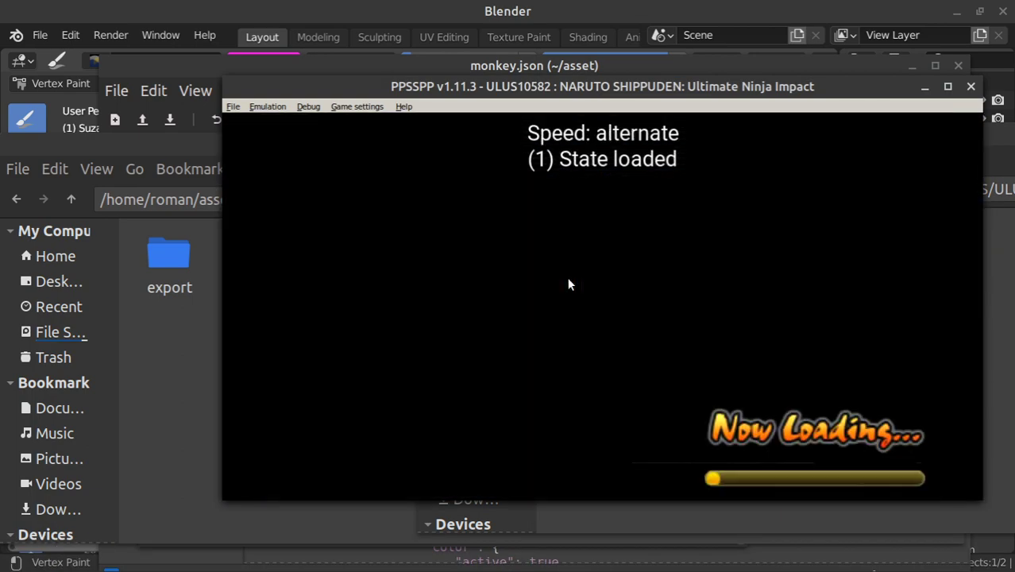
{"action": "key", "text": "z"}
{"action": "key", "text": "grave"}
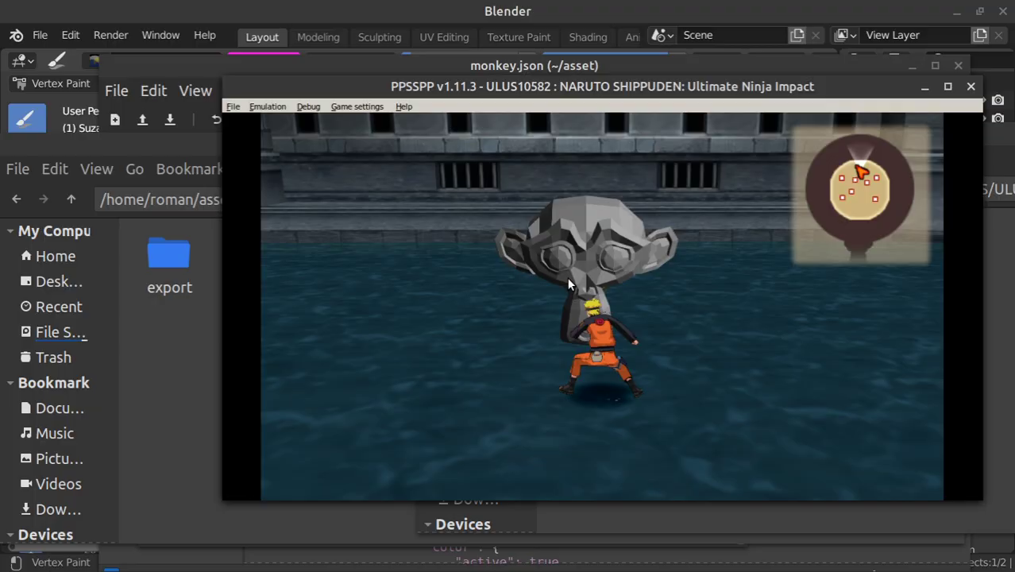
Step: Set kUseStaticVertexColors to true in monkey.json and rerun the rcjn import to rebuild boxar
{"action": "key", "text": "alt+Tab"}
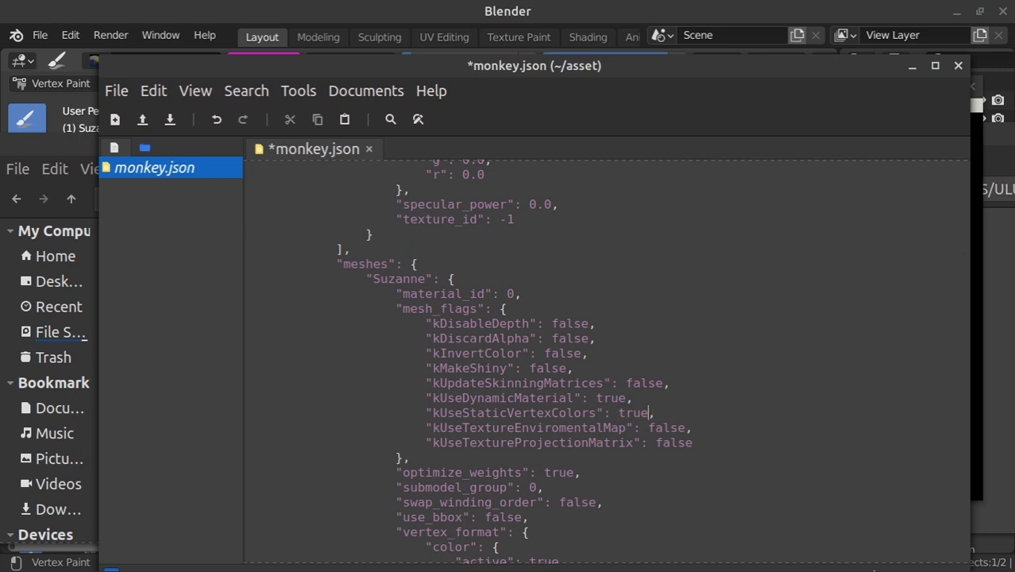
{"action": "key", "text": "alt+Tab"}
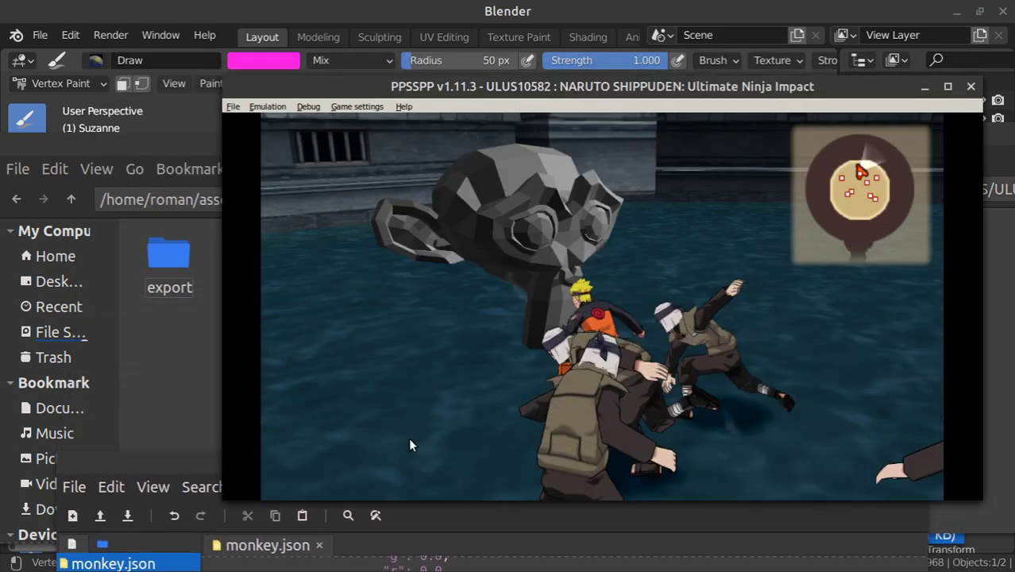
{"action": "key", "text": "alt+Tab"}
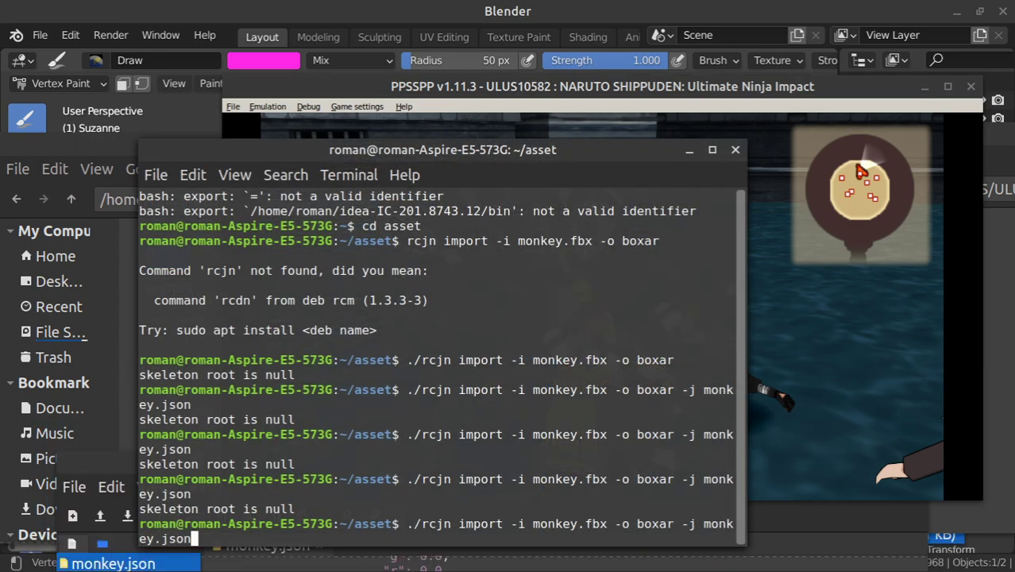
{"action": "key", "text": "Return"}
{"action": "mouse_move", "coordinate": [89, 554]}
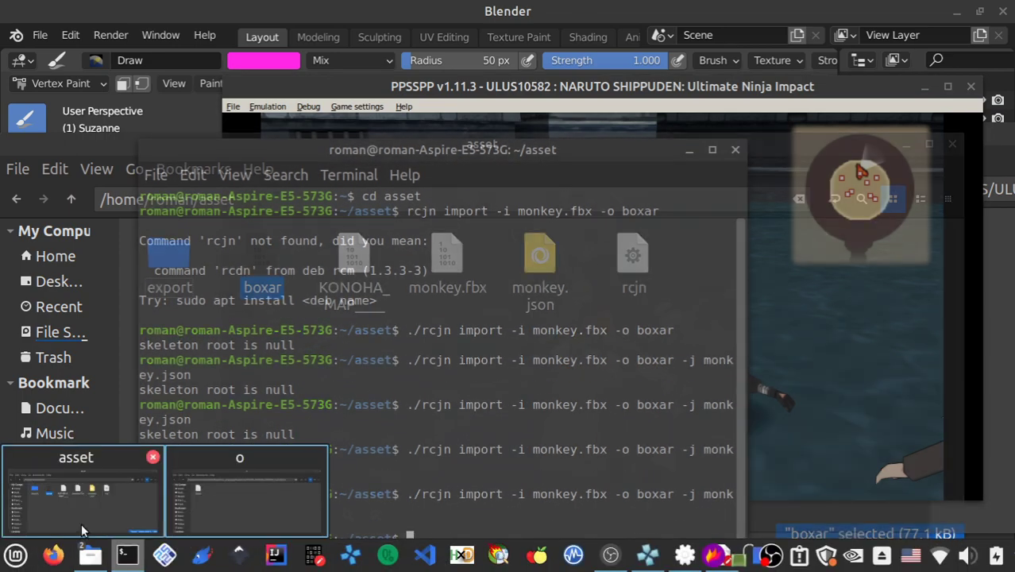
Step: Paste the rebuilt boxar into the PSP plugins folder, replacing the old copy
{"action": "left_click", "coordinate": [90, 514]}
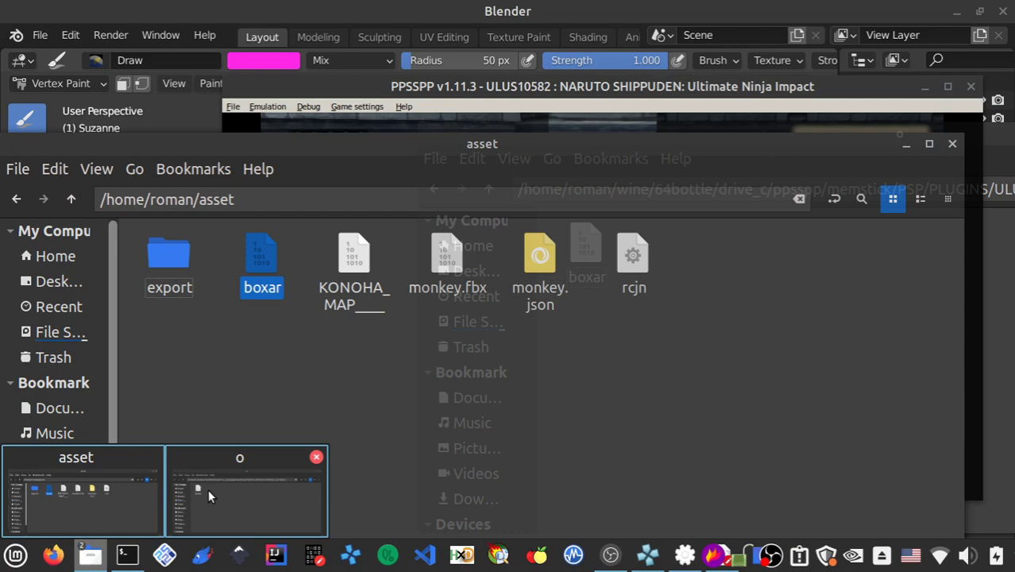
{"action": "left_click", "coordinate": [208, 488]}
{"action": "key", "text": "ctrl+v"}
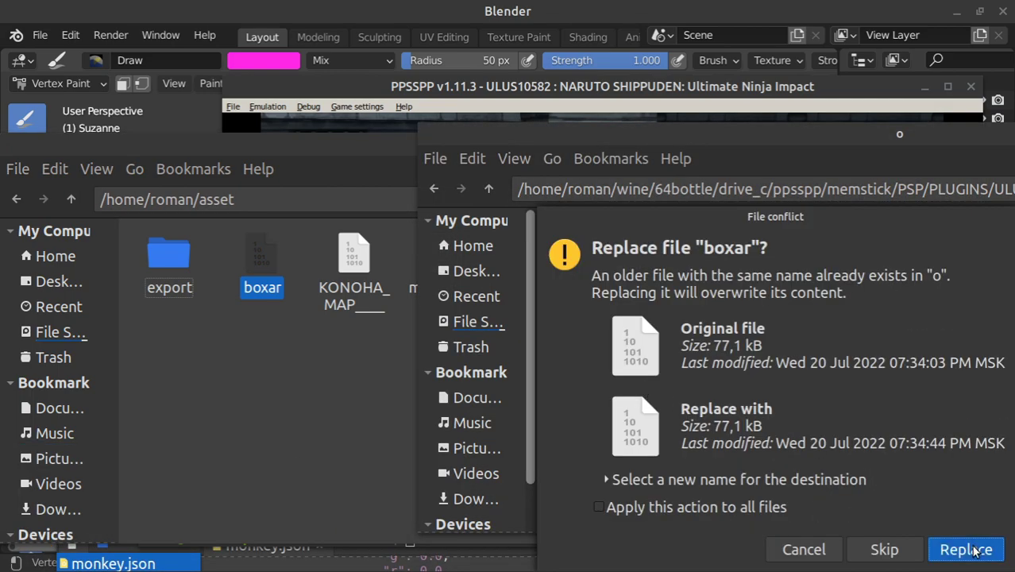
{"action": "left_click", "coordinate": [966, 549]}
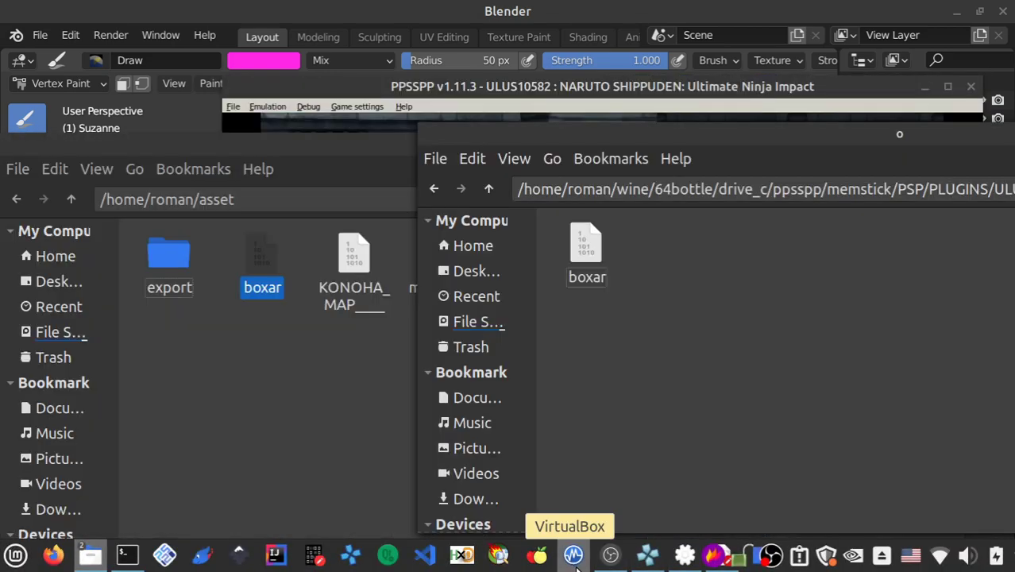
{"action": "mouse_move", "coordinate": [647, 554]}
{"action": "left_click", "coordinate": [640, 484]}
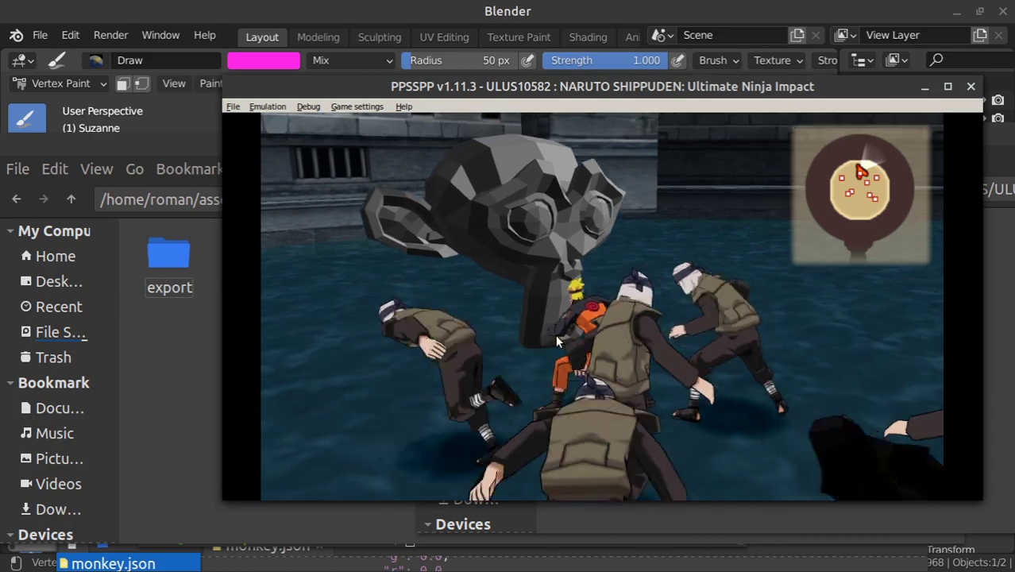
Step: Reload save state 1 and restart the mission as Naruto to see Suzanne's blue and pink colours
{"action": "key", "text": "F4"}
{"action": "key", "text": "grave"}
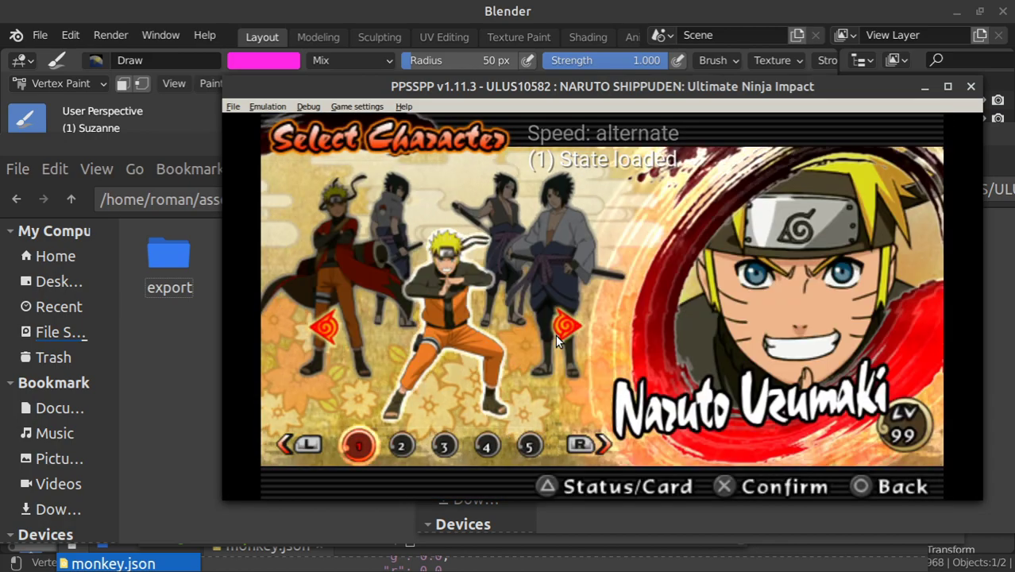
{"action": "key", "text": "z"}
{"action": "key", "text": "grave"}
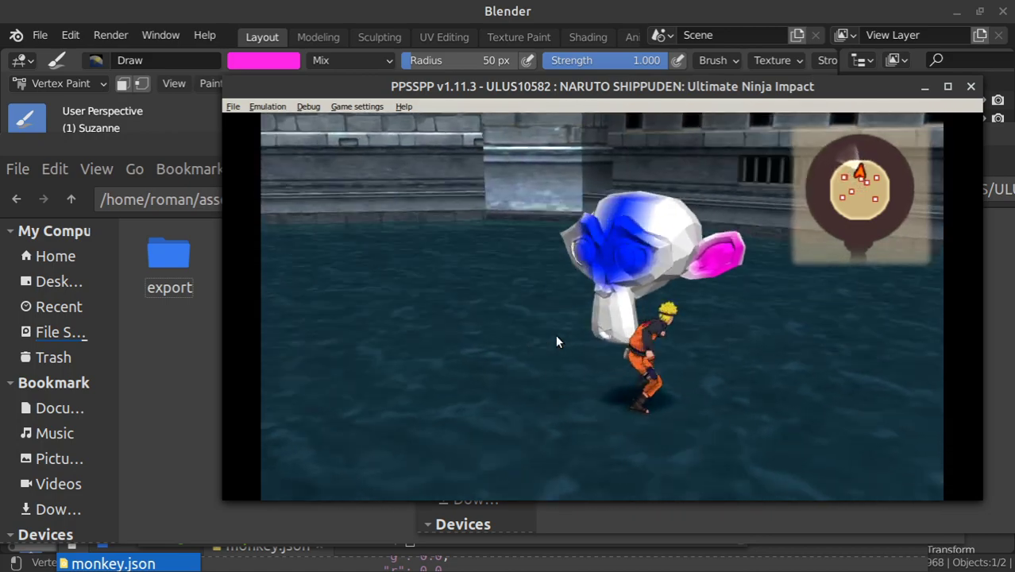
Step: Return Suzanne to Object Mode and apply Shade Smooth
{"action": "key", "text": "Escape"}
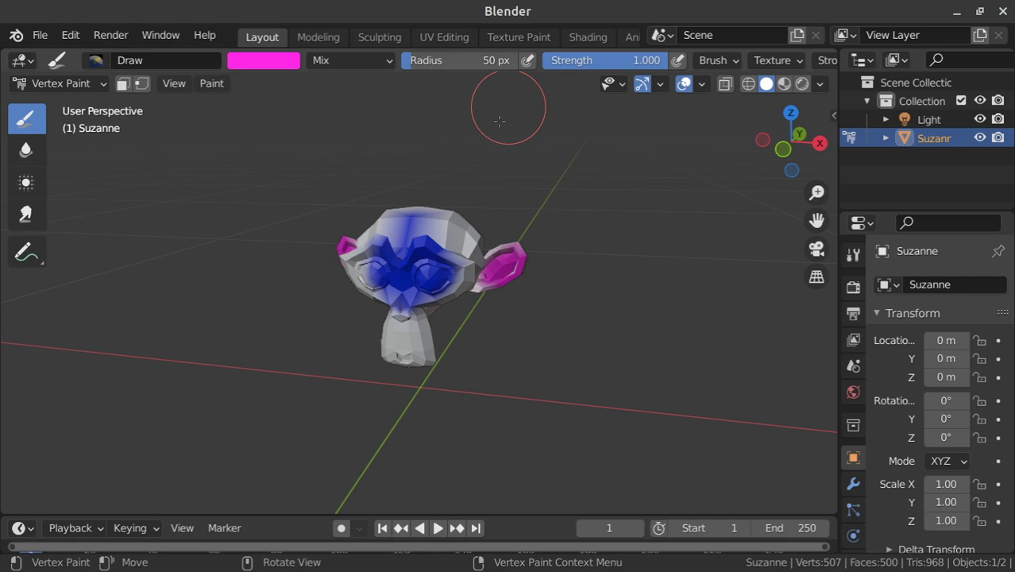
{"action": "key", "text": "ctrl+Tab"}
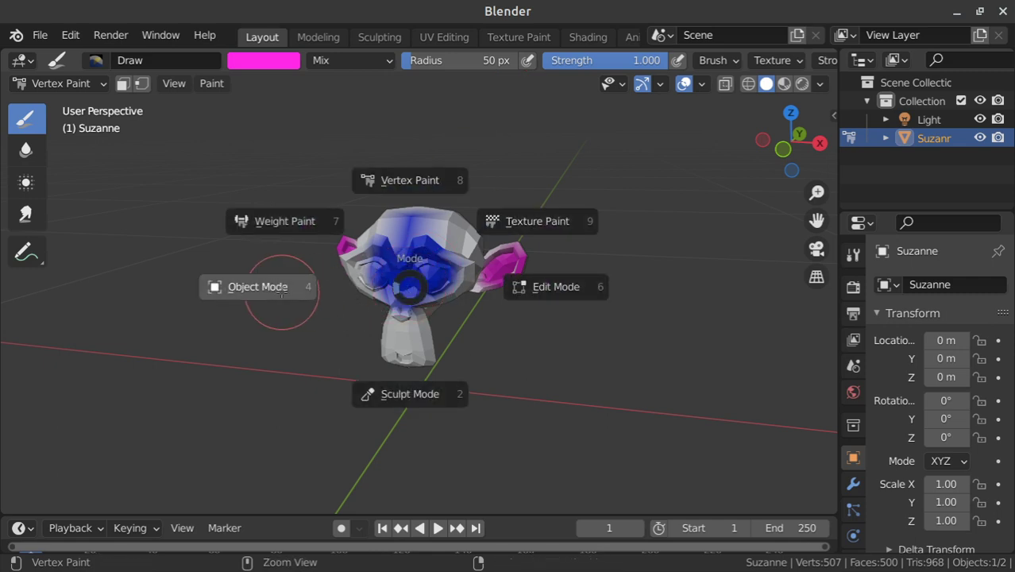
{"action": "left_click", "coordinate": [281, 294]}
{"action": "key", "text": "ctrl+Tab"}
{"action": "left_click", "coordinate": [294, 260]}
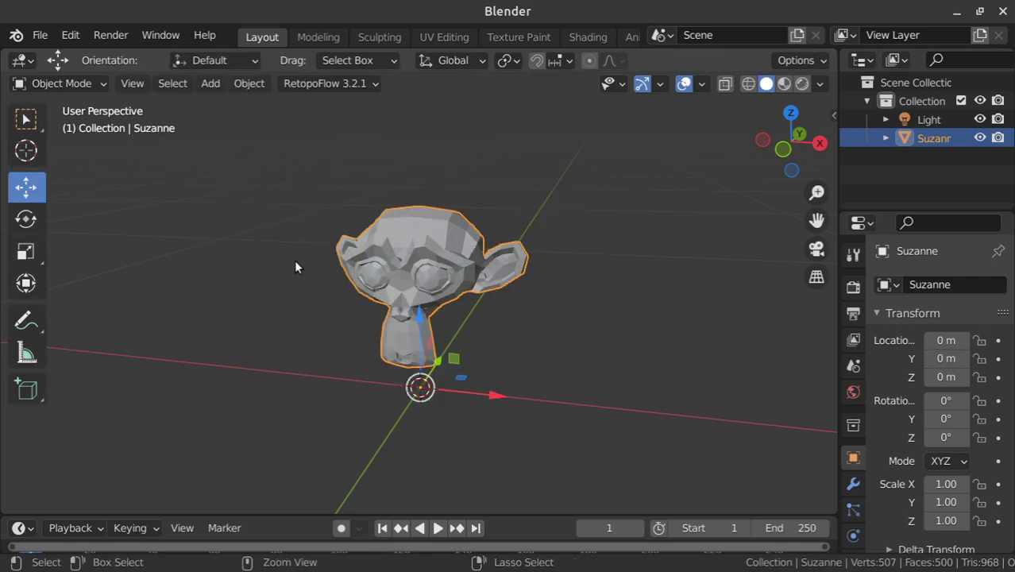
{"action": "right_click", "coordinate": [293, 260]}
{"action": "left_click", "coordinate": [349, 232]}
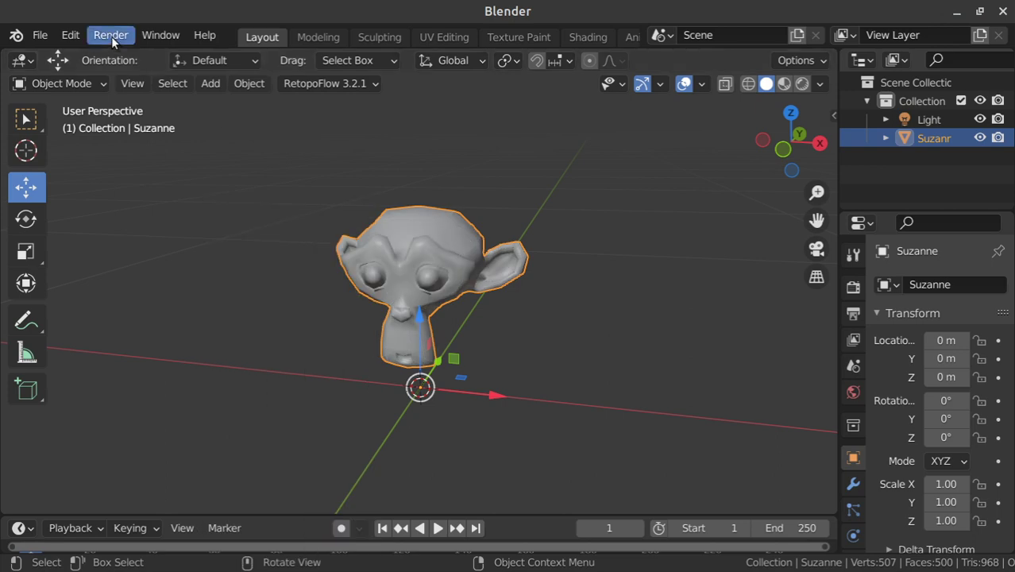
Step: Export the smooth-shaded Suzanne as monkey.fbx
{"action": "left_click", "coordinate": [49, 37]}
{"action": "left_click", "coordinate": [238, 156]}
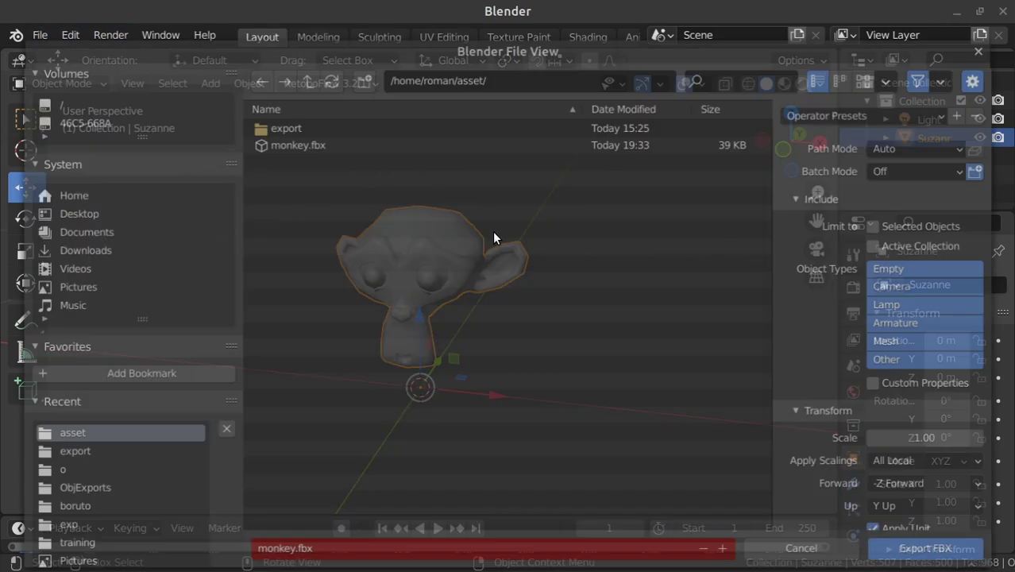
{"action": "left_click", "coordinate": [913, 546]}
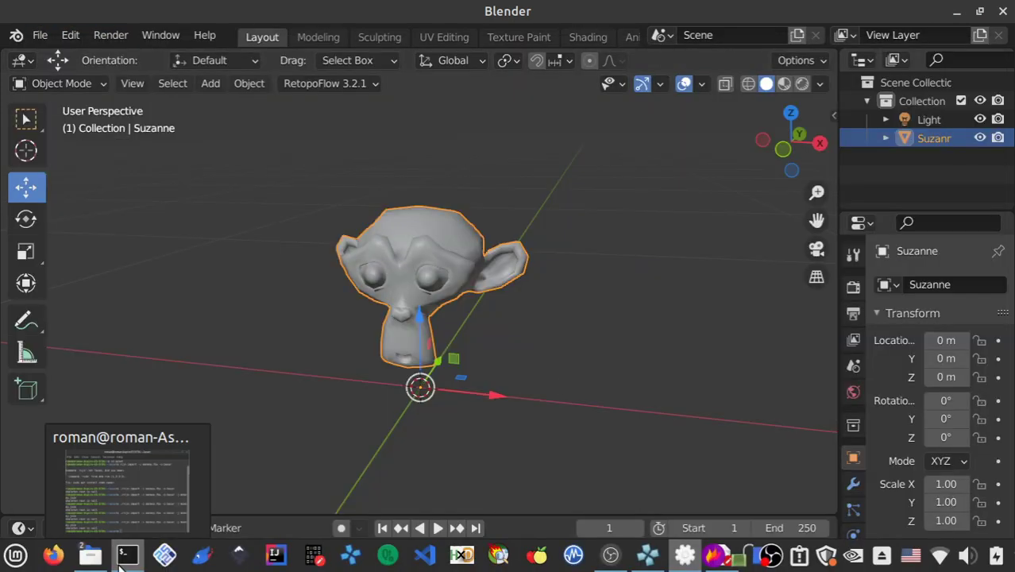
Step: Rerun the rcjn import to rebuild boxar and replace the copy in the game's plugins folder
{"action": "left_click", "coordinate": [149, 556]}
{"action": "key", "text": "Up"}
{"action": "key", "text": "Return"}
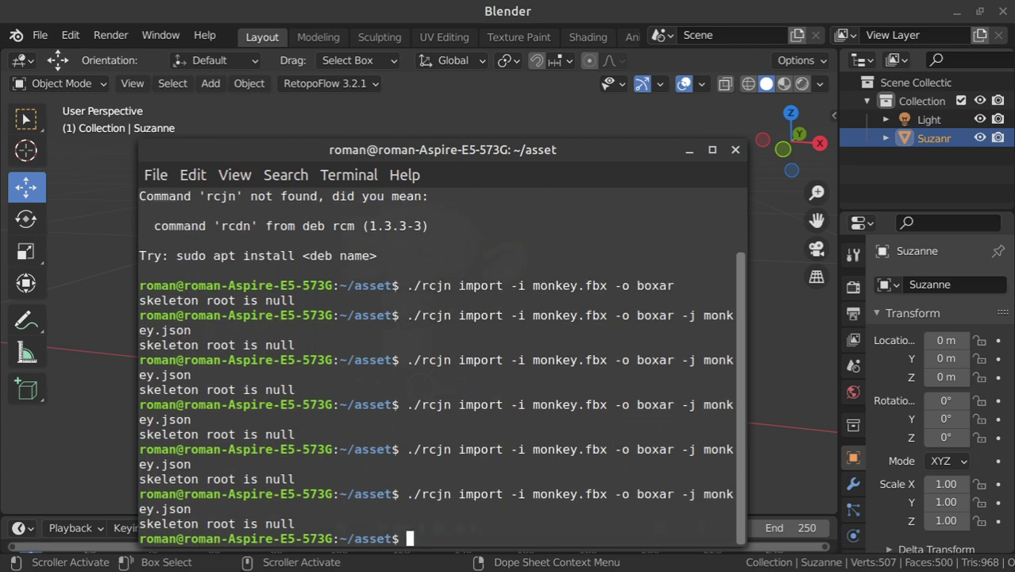
{"action": "left_click", "coordinate": [94, 505]}
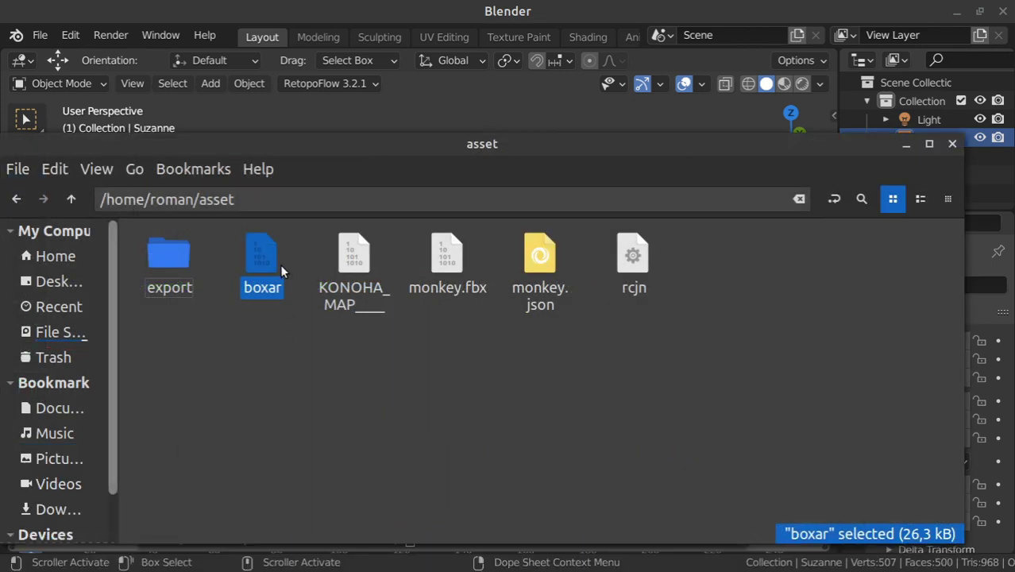
{"action": "mouse_move", "coordinate": [90, 557]}
{"action": "left_click", "coordinate": [224, 494]}
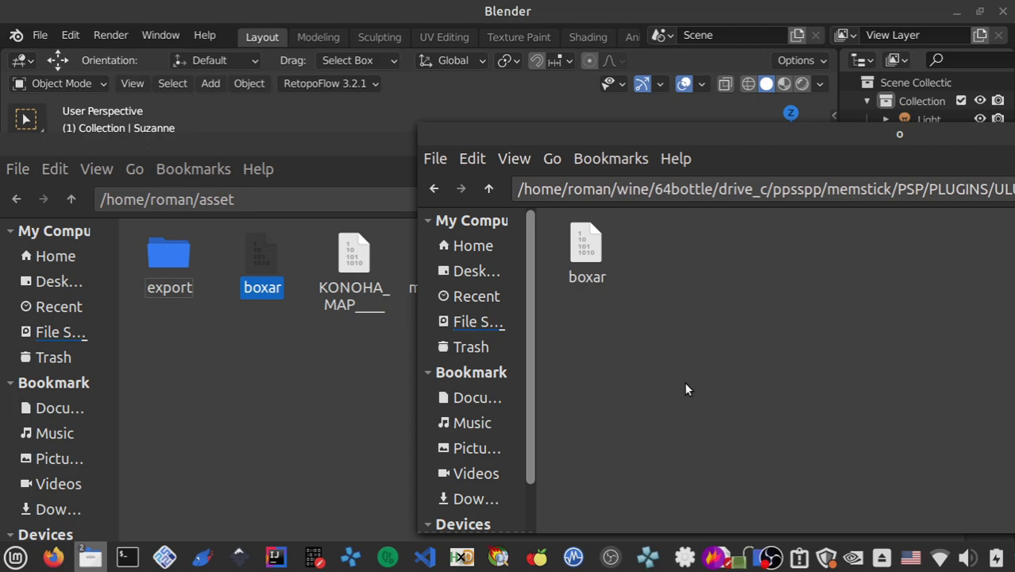
{"action": "key", "text": "ctrl+v"}
{"action": "left_click", "coordinate": [965, 550]}
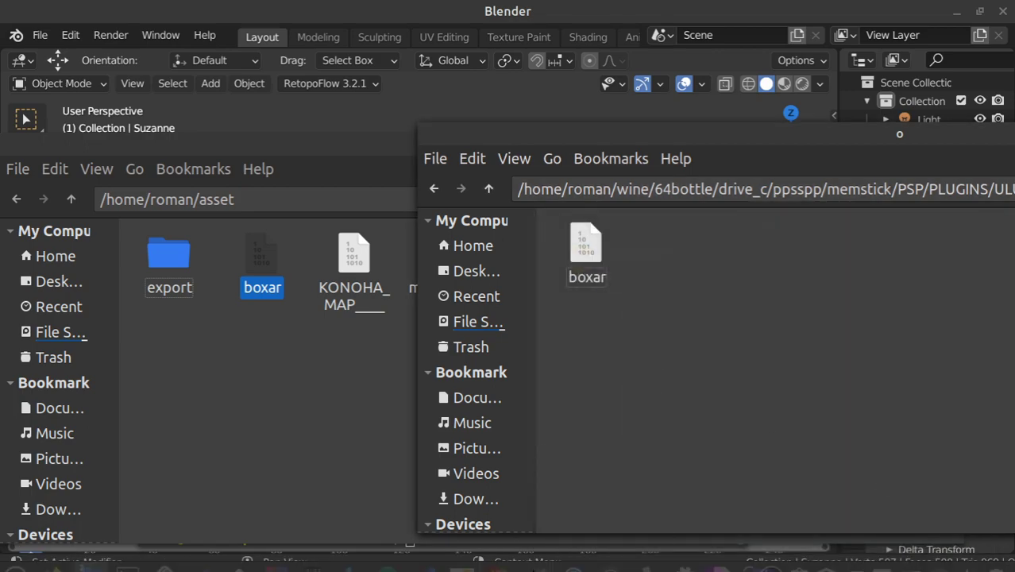
{"action": "left_click", "coordinate": [648, 554]}
Step: Load save state 1, fast-forward, and begin the mission at normal speed
{"action": "key", "text": "Escape"}
{"action": "key", "text": "F4"}
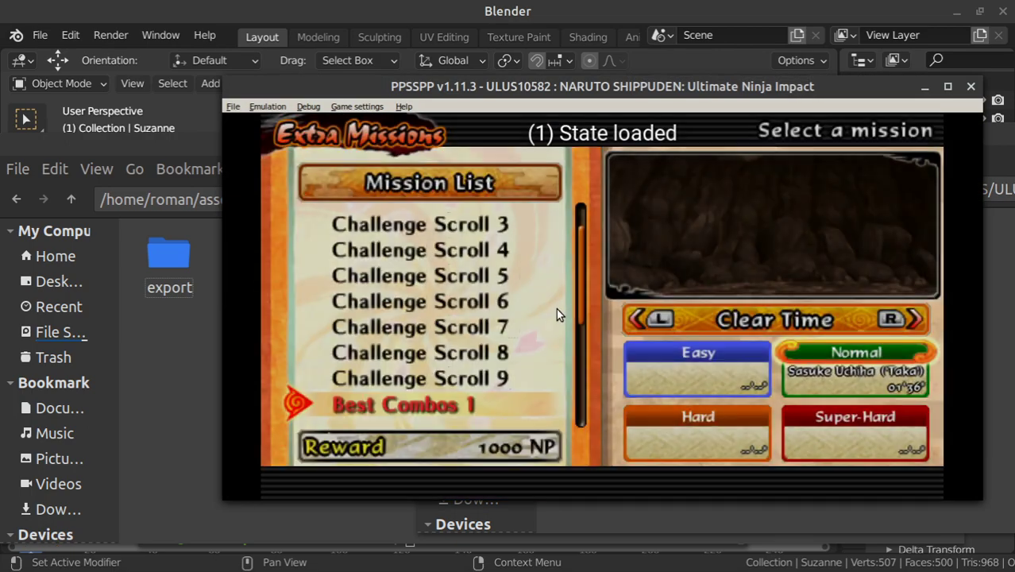
{"action": "key", "text": "grave"}
{"action": "key", "text": "x"}
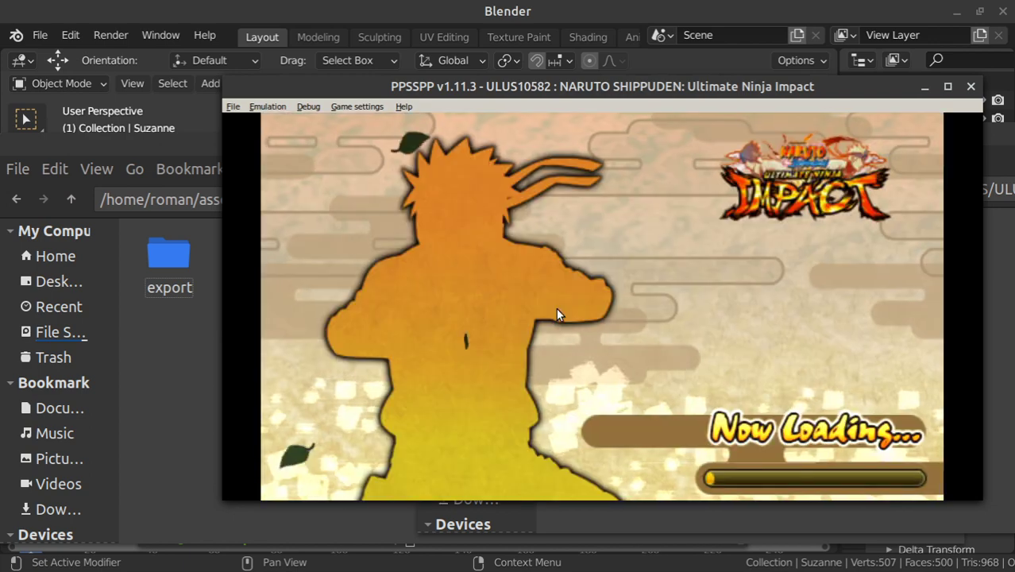
{"action": "key", "text": "grave"}
{"action": "key", "text": "Up"}
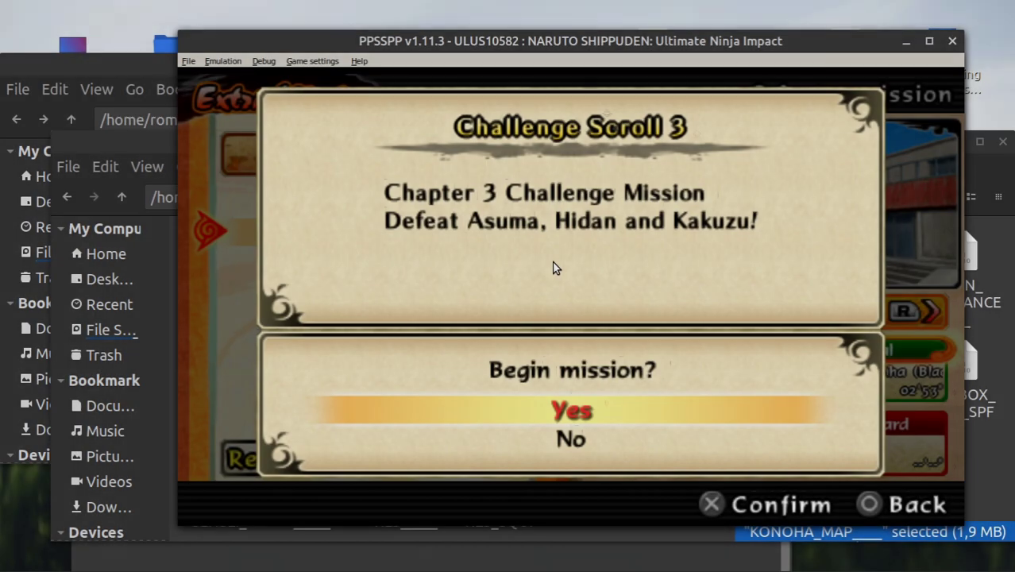
Step: Start the Konoha challenge as Naruto, skip the Asuma cutscene, run through the village, and pause
{"action": "key", "text": "z"}
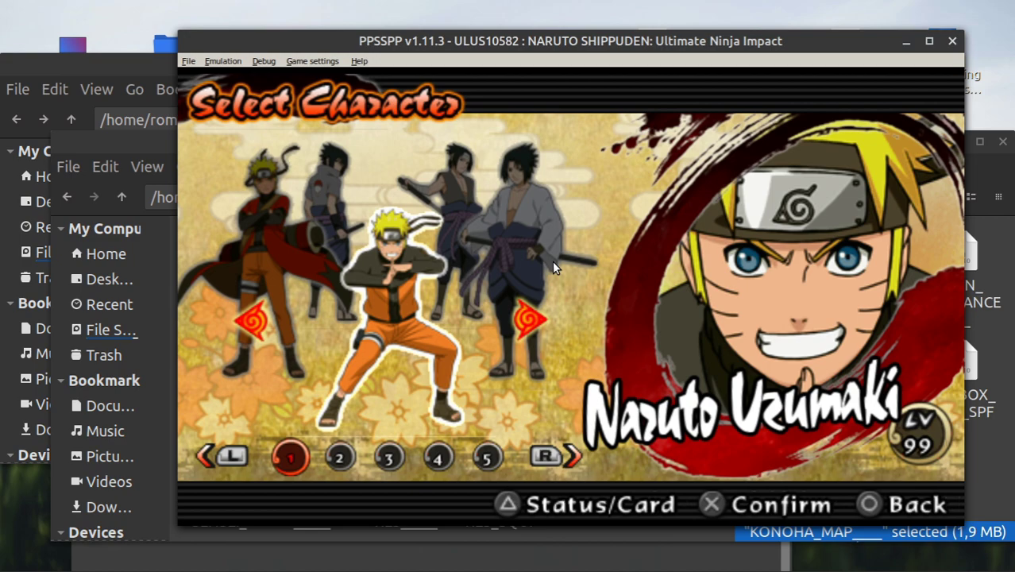
{"action": "key", "text": "z"}
{"action": "key", "text": "z"}
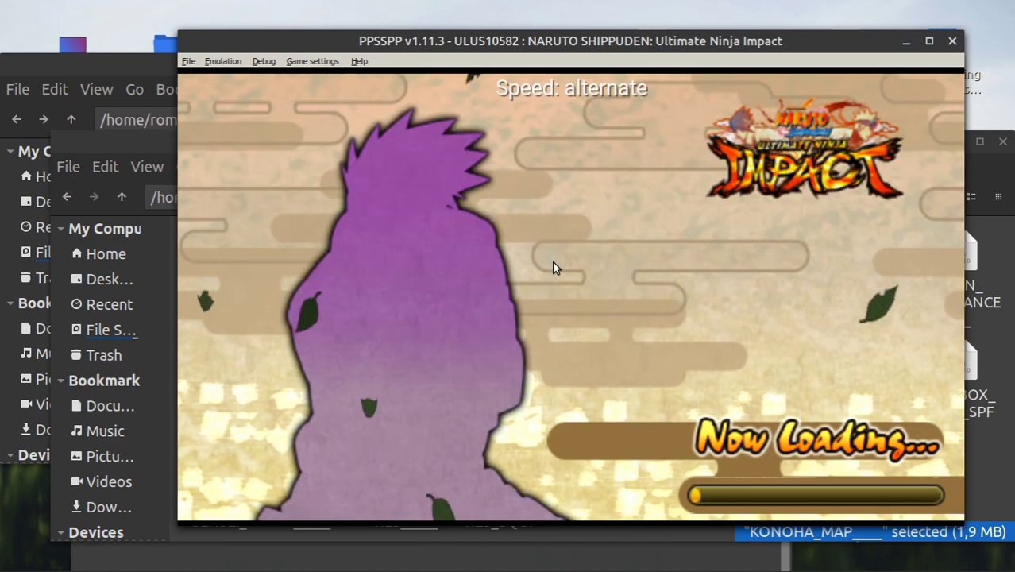
{"action": "key", "text": "grave"}
{"action": "key", "text": "grave"}
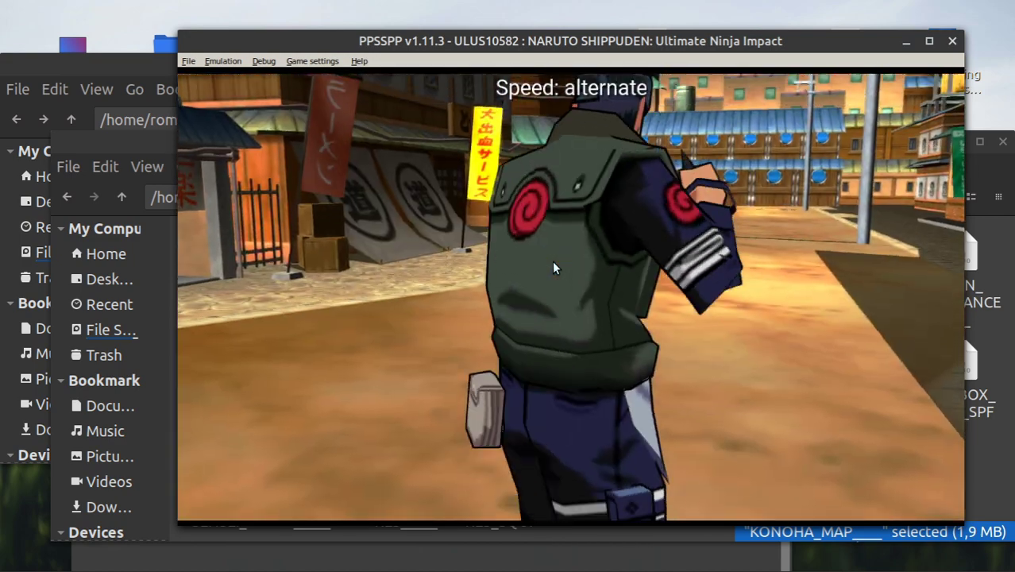
{"action": "key", "text": "grave"}
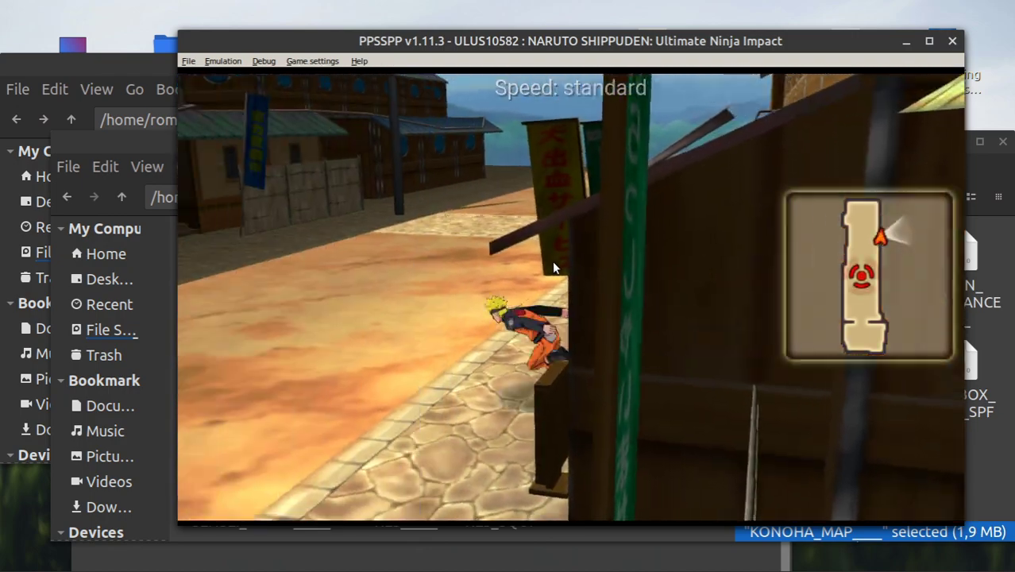
{"action": "key", "text": "Up"}
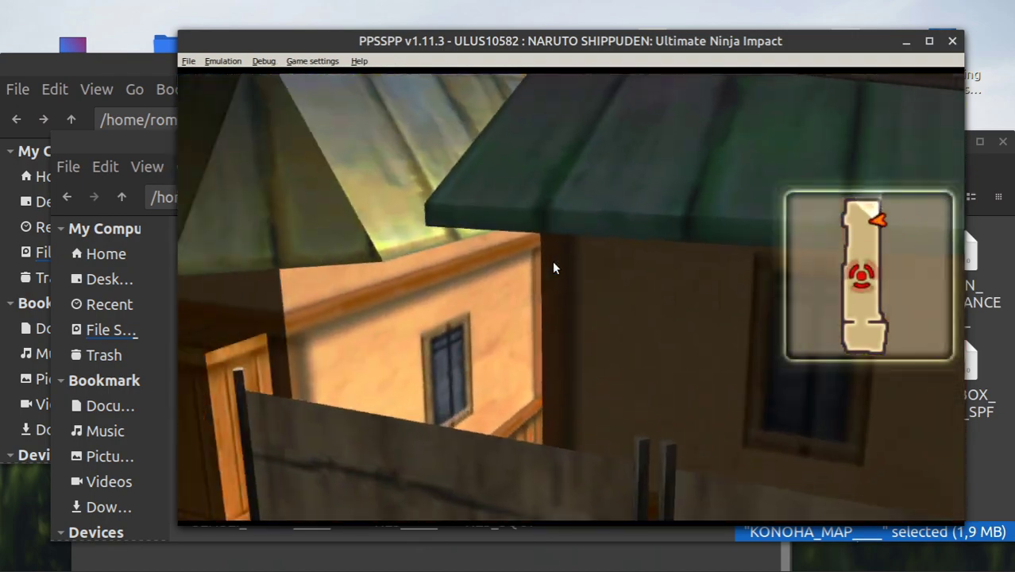
{"action": "key", "text": "Escape"}
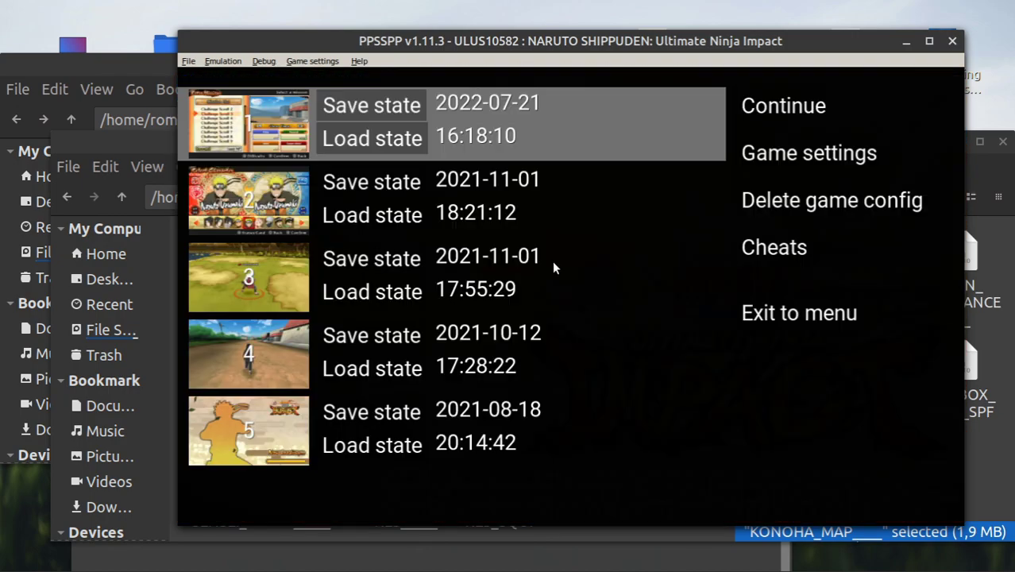
{"action": "mouse_move", "coordinate": [90, 554]}
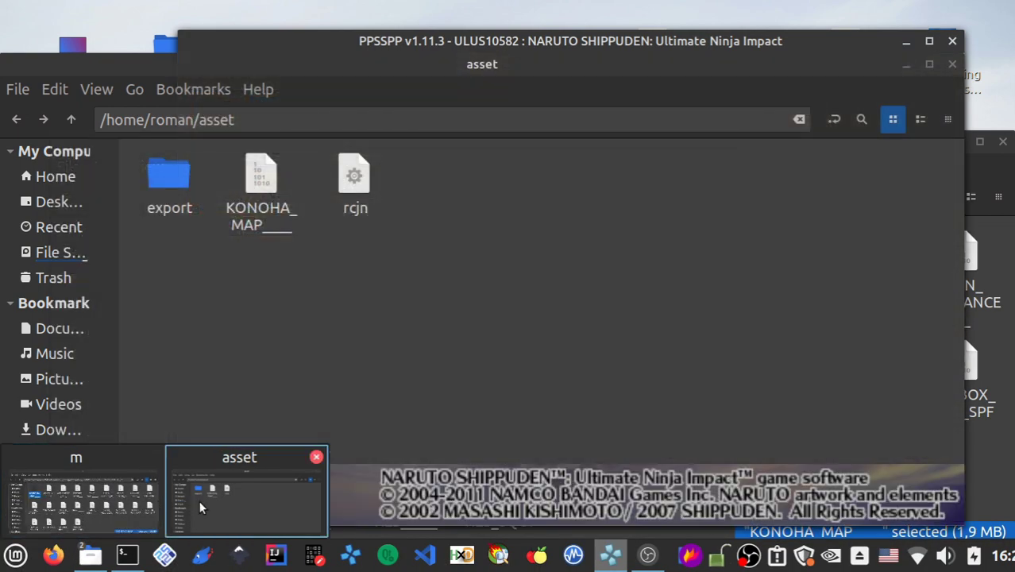
Step: Delete the old KONOHA_MAP from the asset folder
{"action": "left_click", "coordinate": [200, 505]}
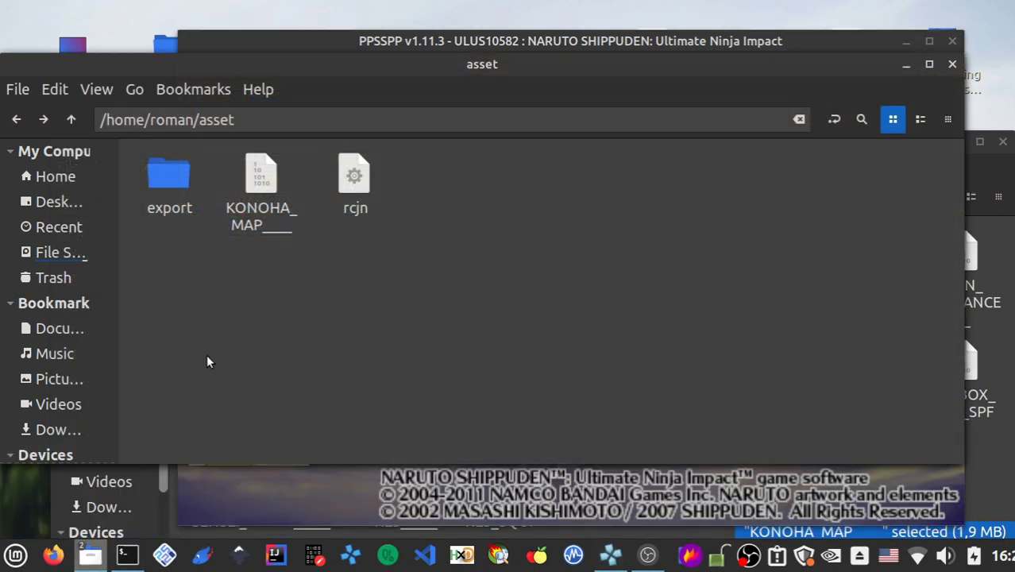
{"action": "left_click", "coordinate": [262, 205]}
{"action": "left_click", "coordinate": [135, 547]}
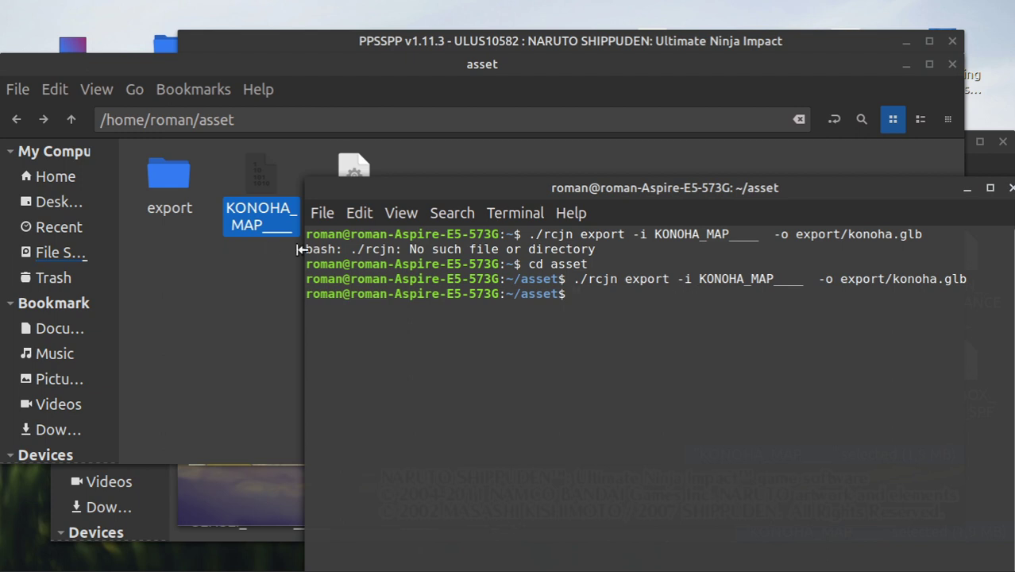
{"action": "left_click", "coordinate": [245, 283]}
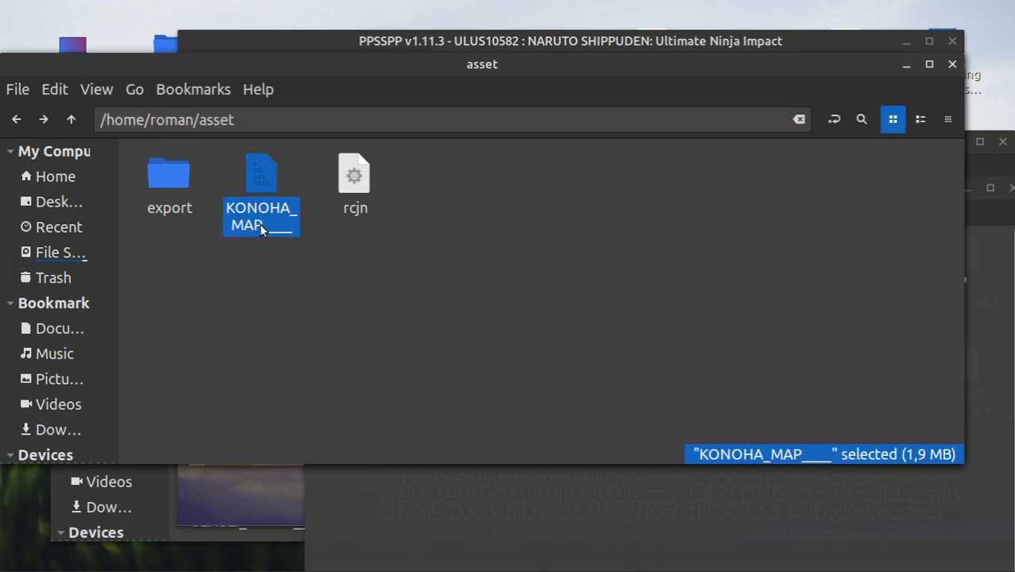
{"action": "key", "text": "Delete"}
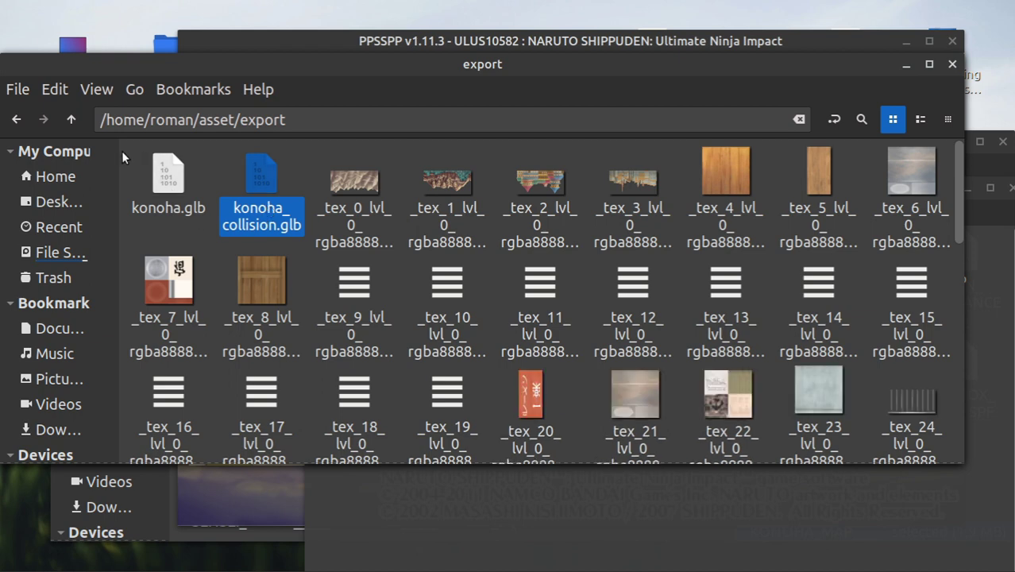
Step: Rebuild KONOHA_MAP from konoha.glb with the rcjn import in the terminal
{"action": "left_click", "coordinate": [16, 119]}
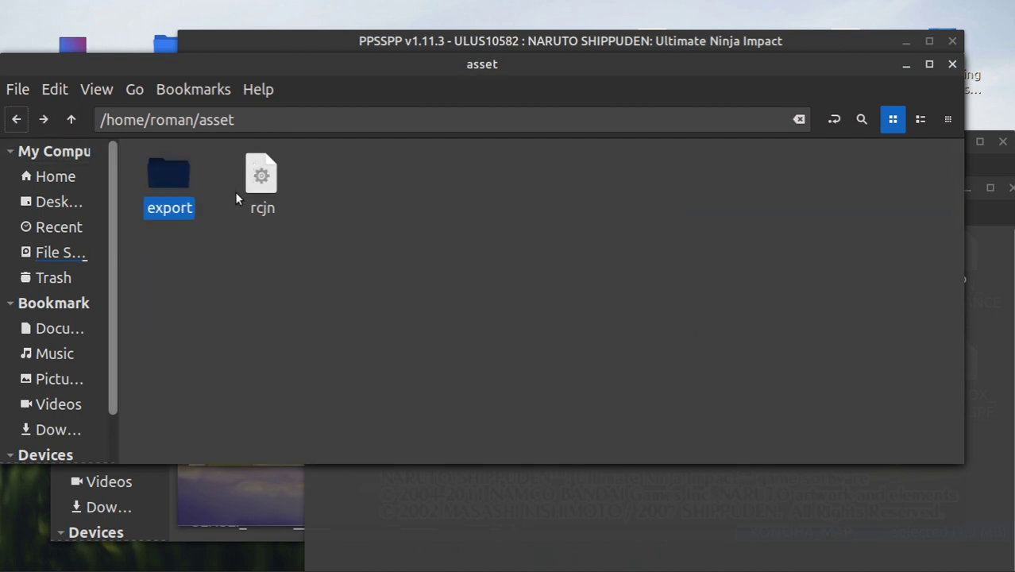
{"action": "left_click", "coordinate": [979, 283]}
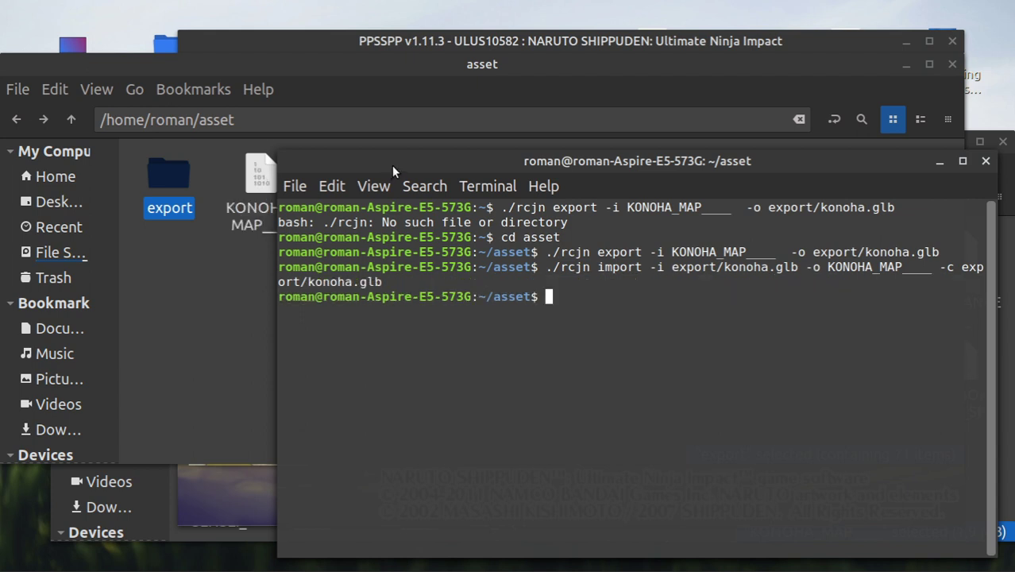
{"action": "left_click_drag", "start_coordinate": [392, 166], "coordinate": [469, 306]}
Step: Copy the rebuilt KONOHA_MAP into the game's m folder, replacing the existing file
{"action": "left_click", "coordinate": [266, 185]}
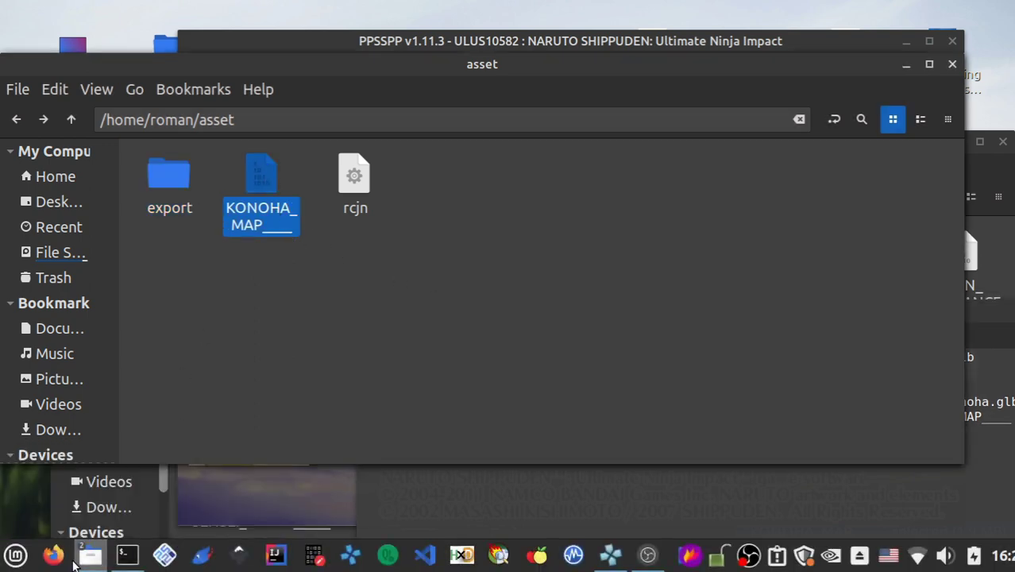
{"action": "mouse_move", "coordinate": [89, 554]}
{"action": "left_click", "coordinate": [149, 500]}
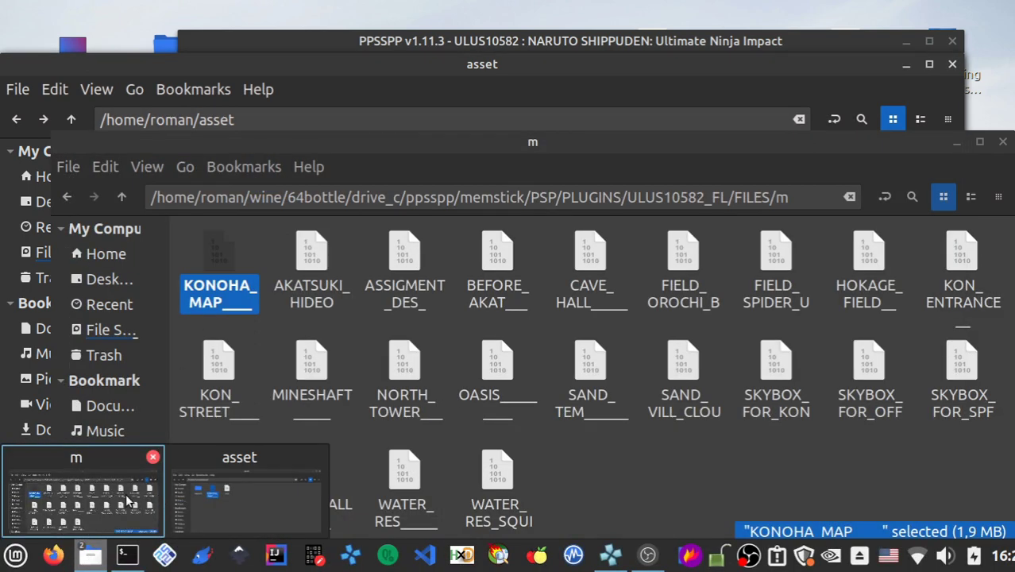
{"action": "left_click_drag", "start_coordinate": [437, 144], "coordinate": [640, 94]}
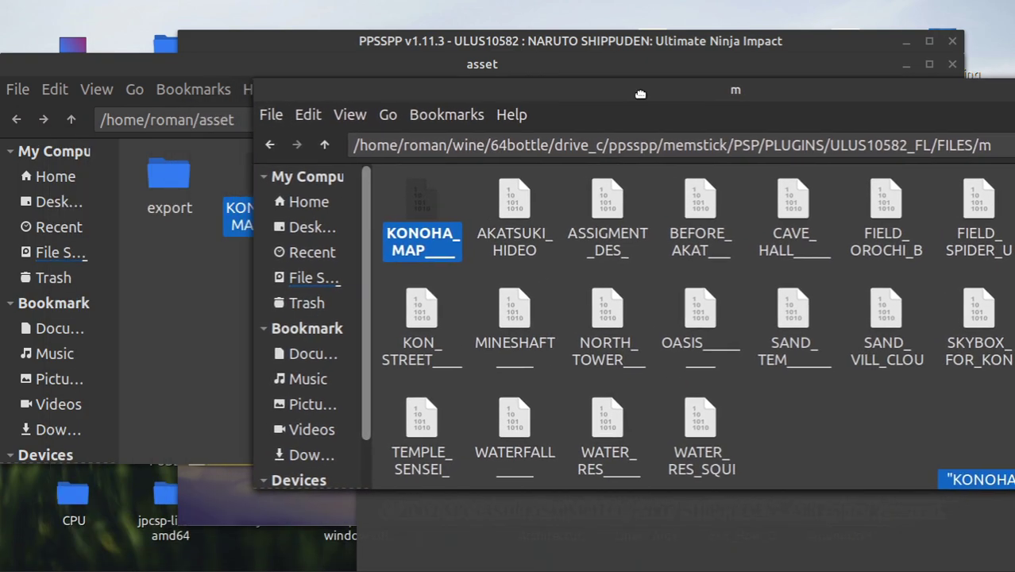
{"action": "left_click", "coordinate": [787, 423]}
{"action": "key", "text": "ctrl+v"}
{"action": "left_click", "coordinate": [956, 548]}
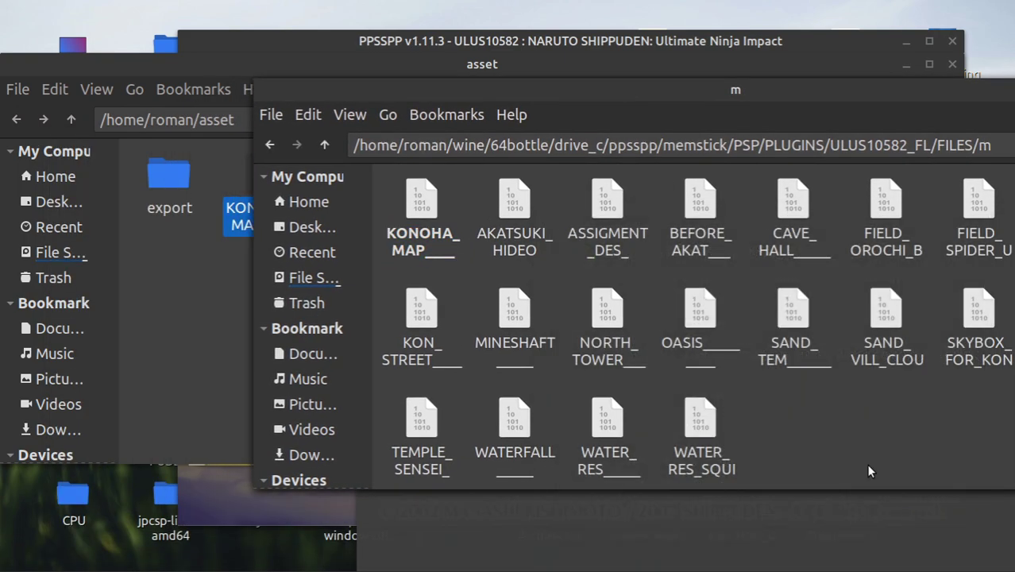
Step: Load save state 1 and start the Konoha mission as Naruto at standard speed
{"action": "left_click", "coordinate": [610, 555]}
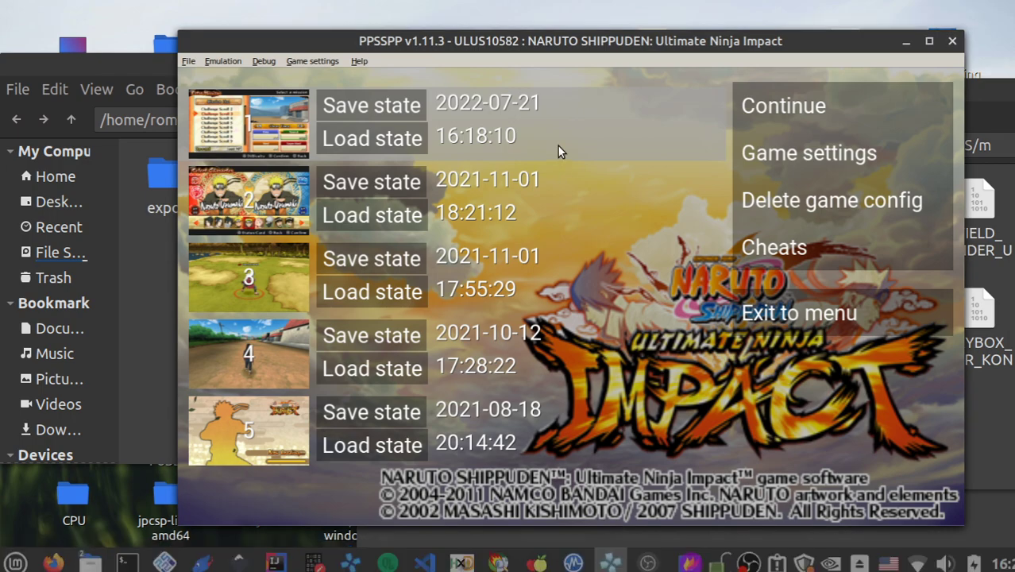
{"action": "key", "text": "Escape"}
{"action": "key", "text": "F4"}
{"action": "key", "text": "x"}
{"action": "key", "text": "x"}
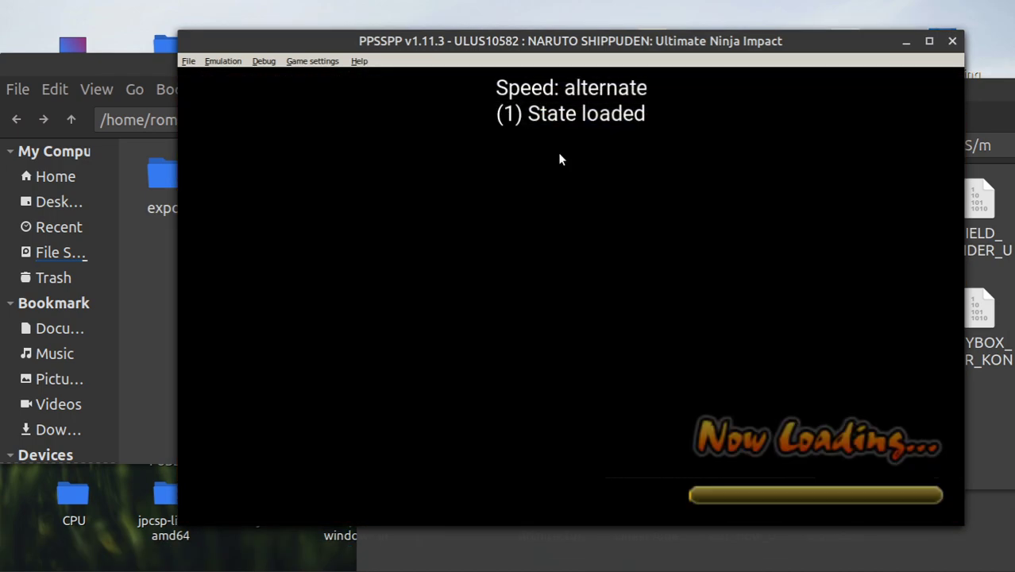
{"action": "key", "text": "x"}
{"action": "key", "text": "x"}
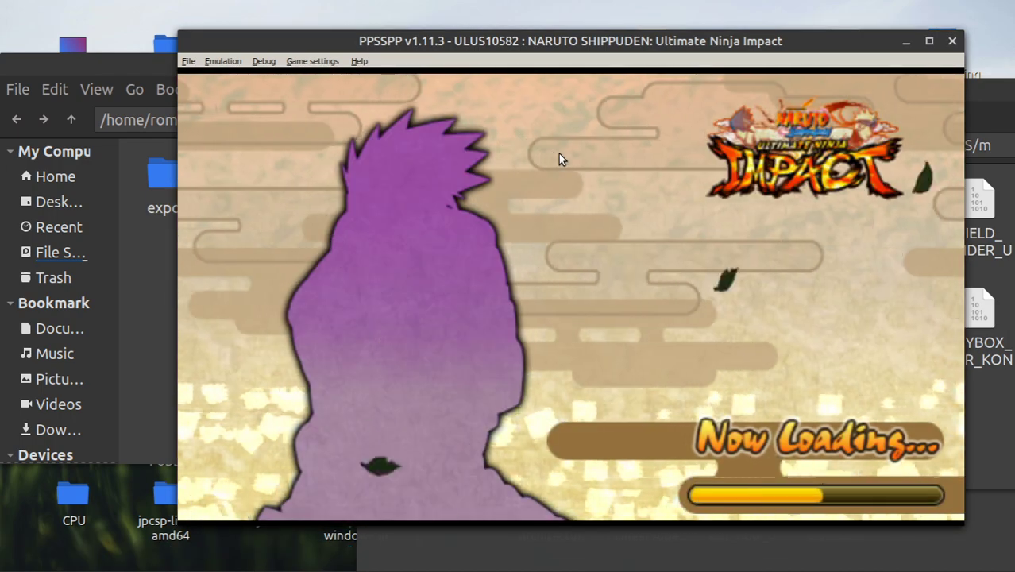
{"action": "key", "text": "grave"}
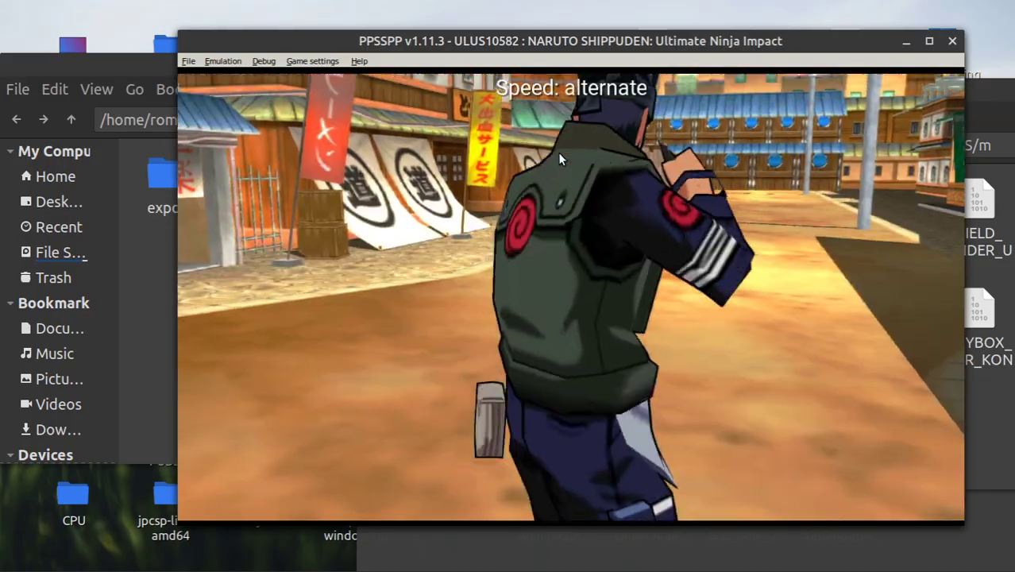
{"action": "key", "text": "grave"}
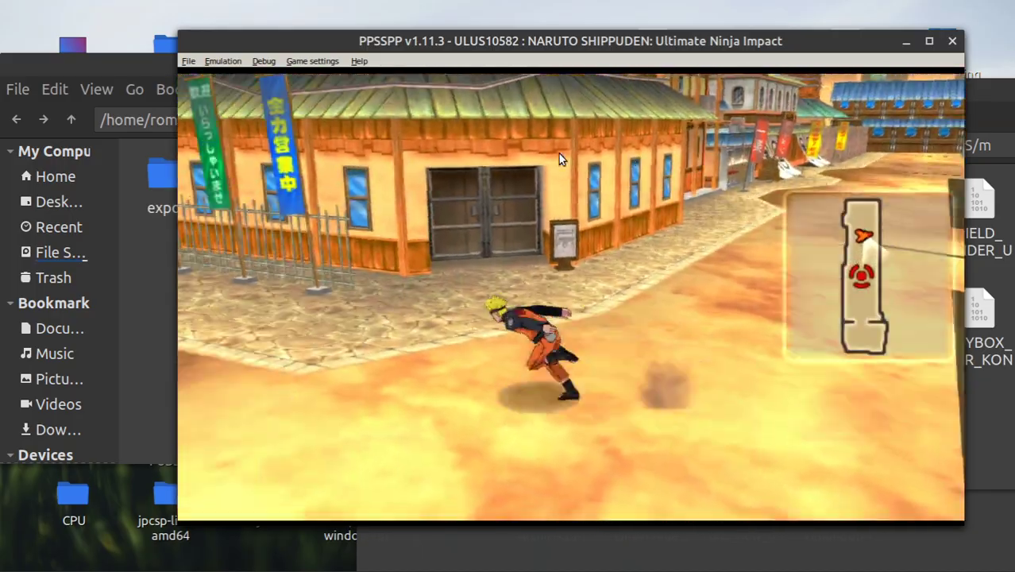
Step: Run and jump Naruto across streets, roofs, and toward the pagoda to test collisions
{"action": "key", "text": "Left"}
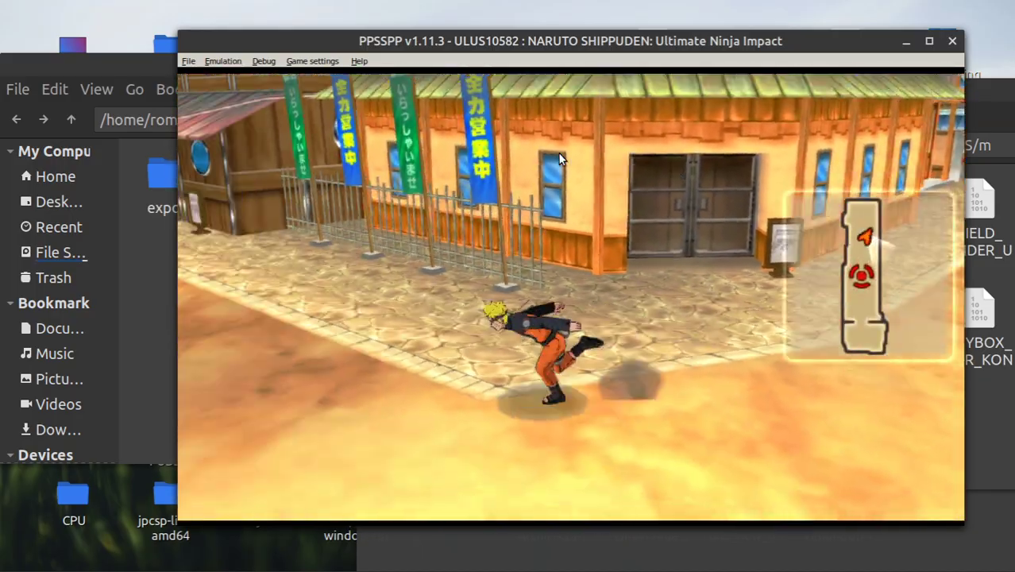
{"action": "key", "text": "x"}
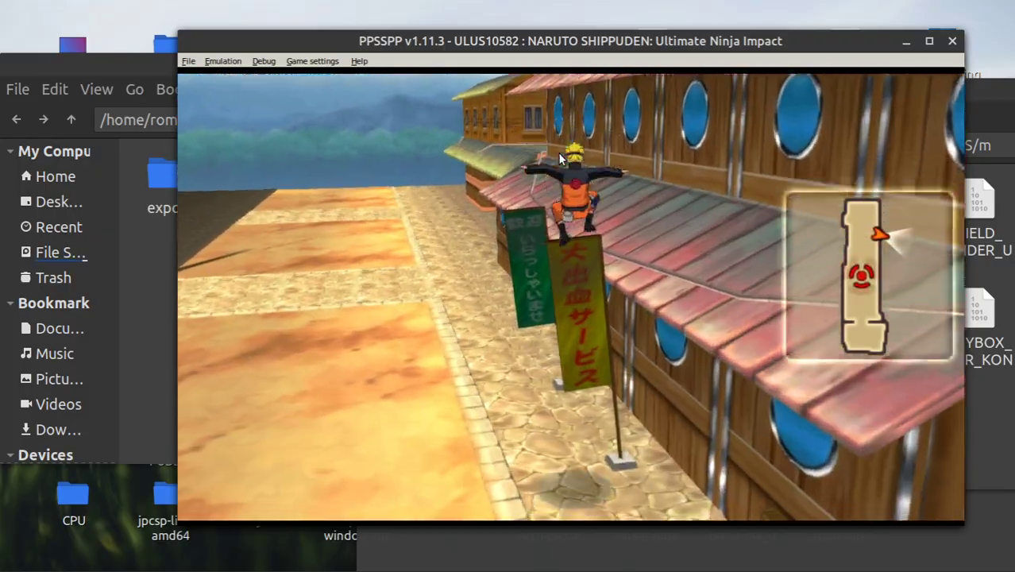
{"action": "key", "text": "x"}
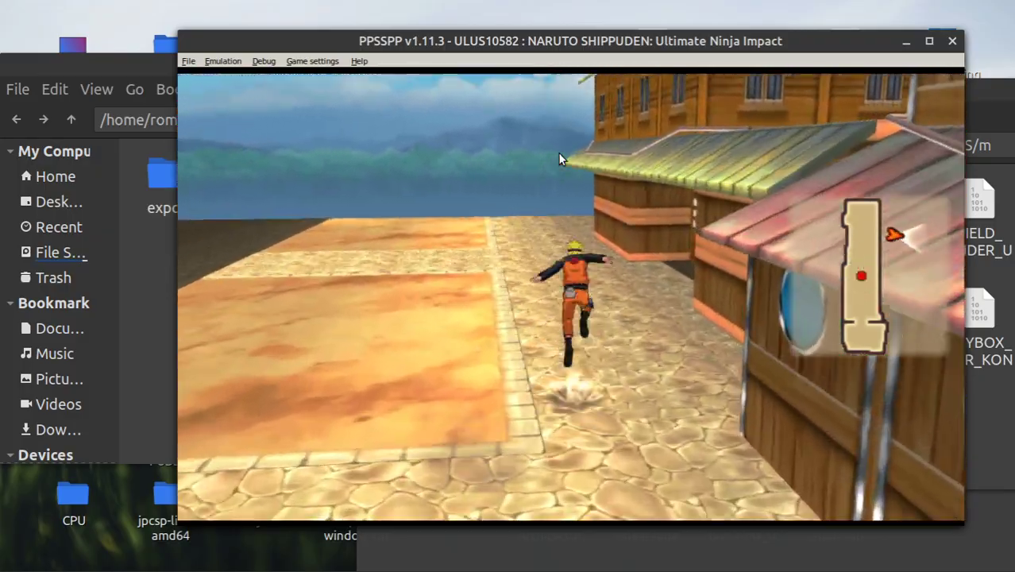
{"action": "key", "text": "x"}
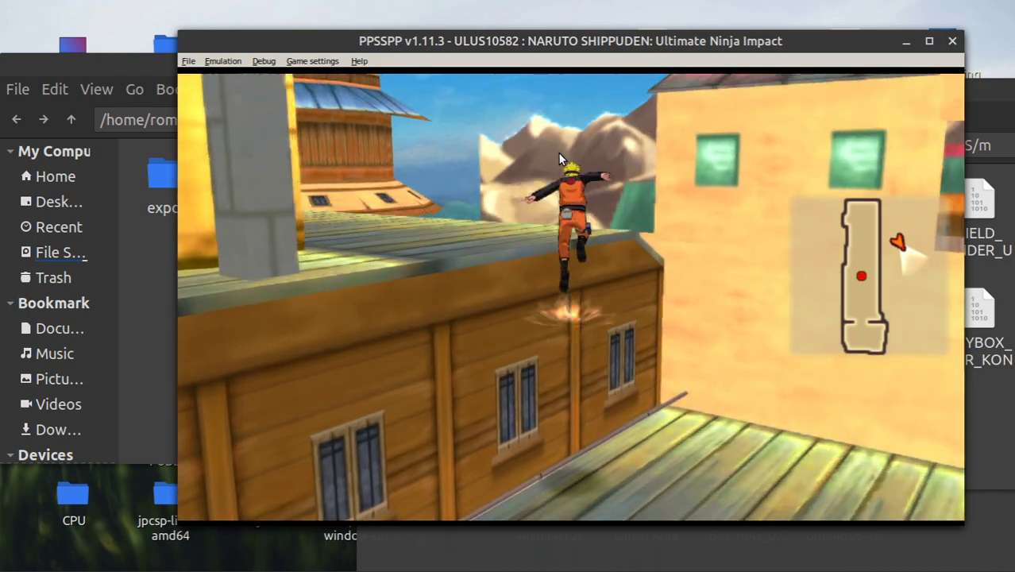
{"action": "key", "text": "x"}
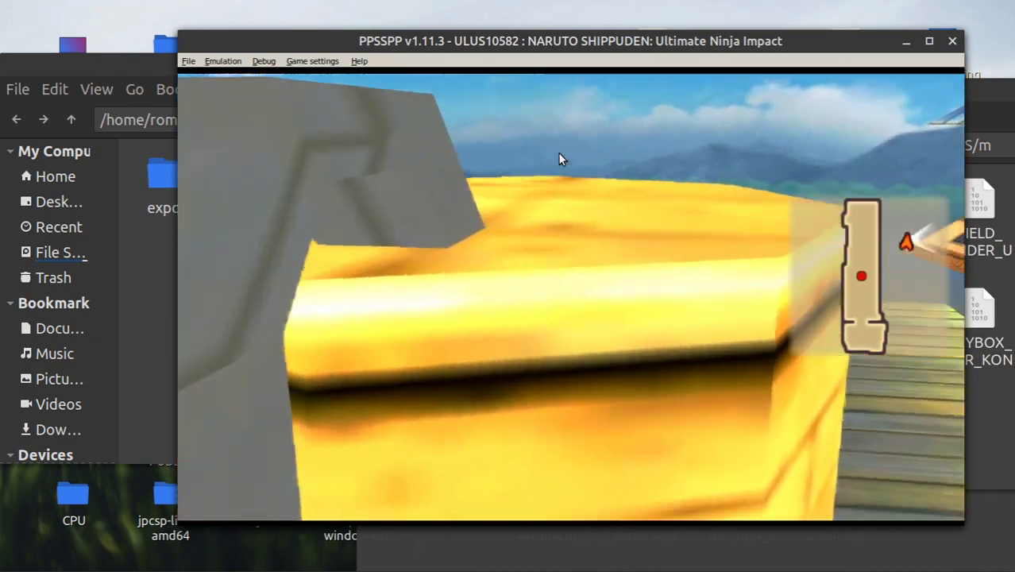
{"action": "key", "text": "x"}
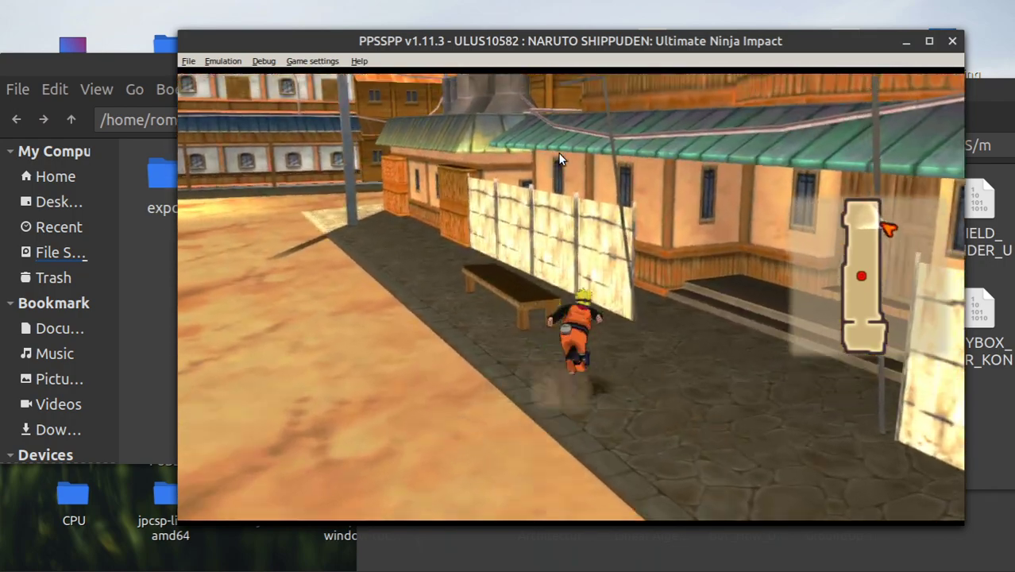
{"action": "key", "text": "x"}
{"action": "key", "text": "Up"}
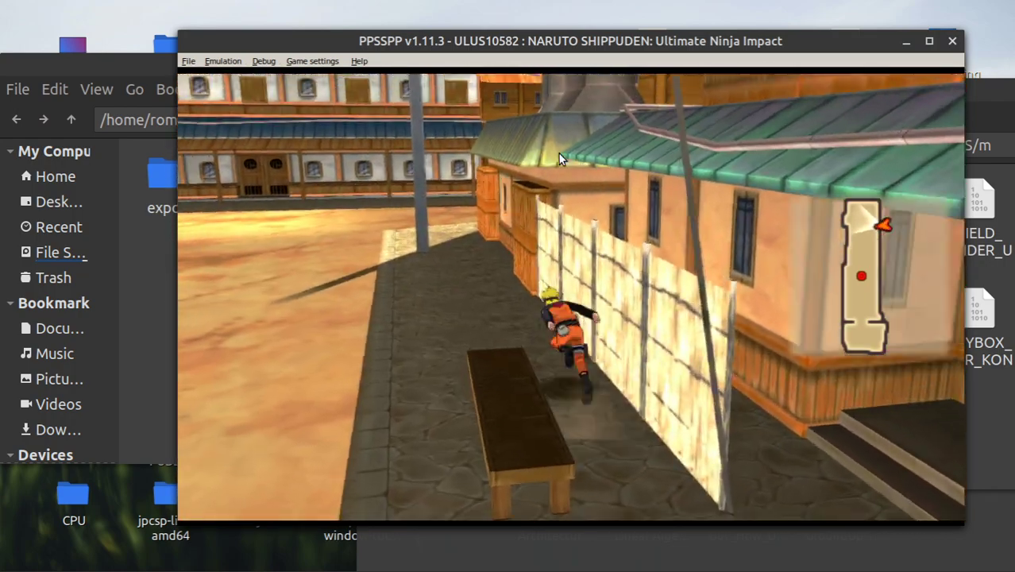